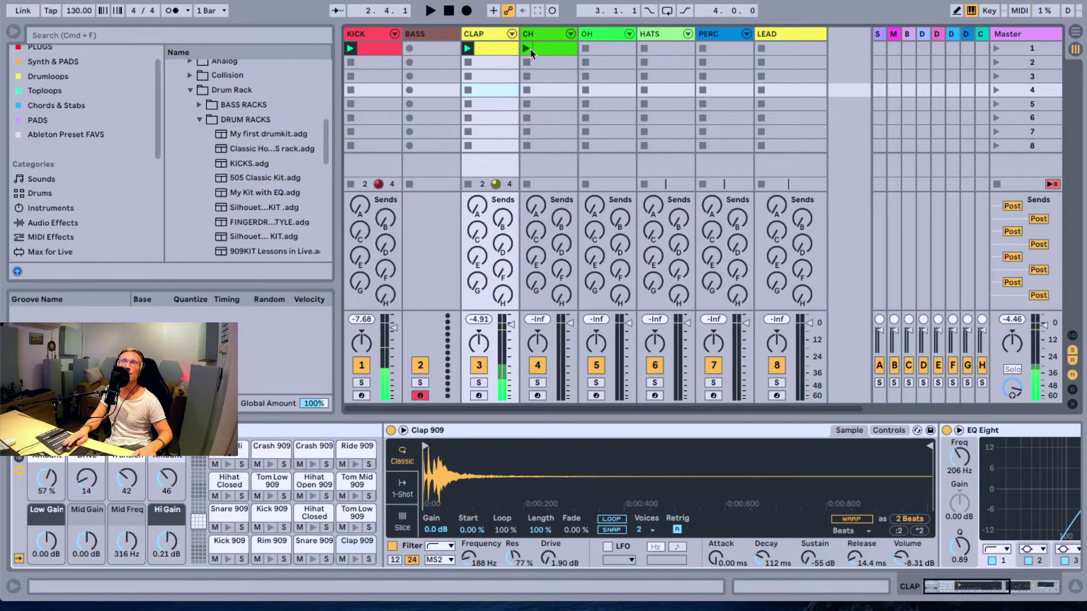
In the CH clip, add a Hihat Closed 909 note at the start and duplicate it three times to fill the first beat with sixteenths.
left_click(547, 51)
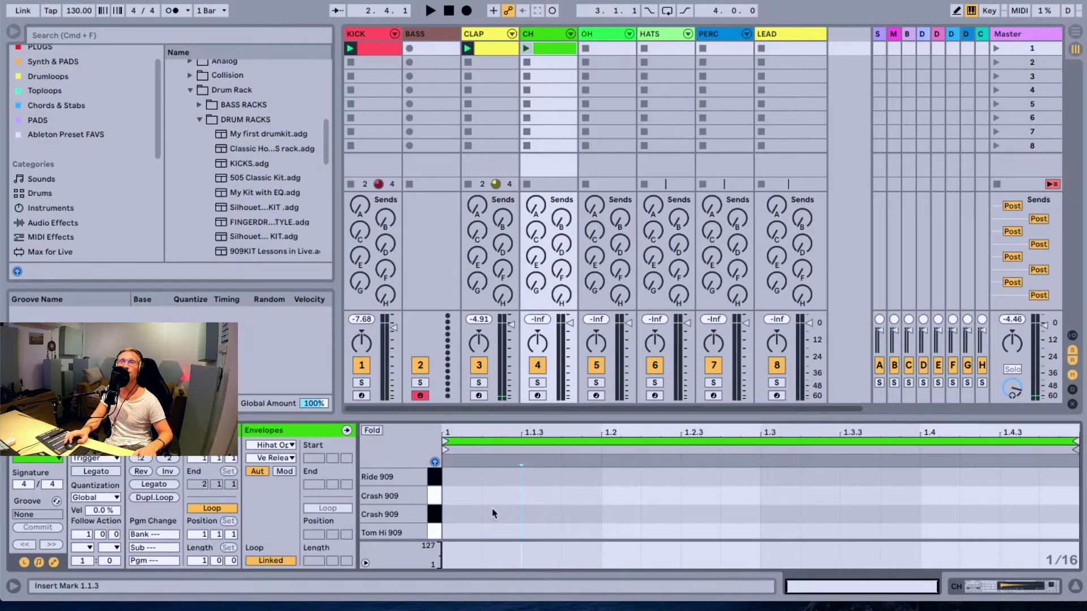
scroll(492, 514, "down", 3)
scroll(459, 525, "down", 2)
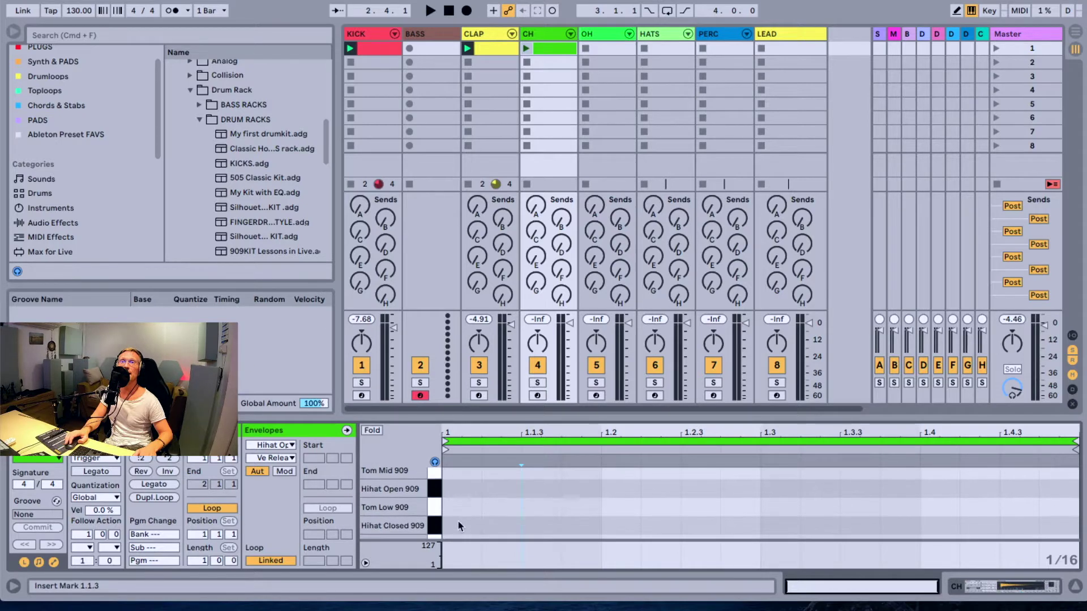
double_click(460, 515)
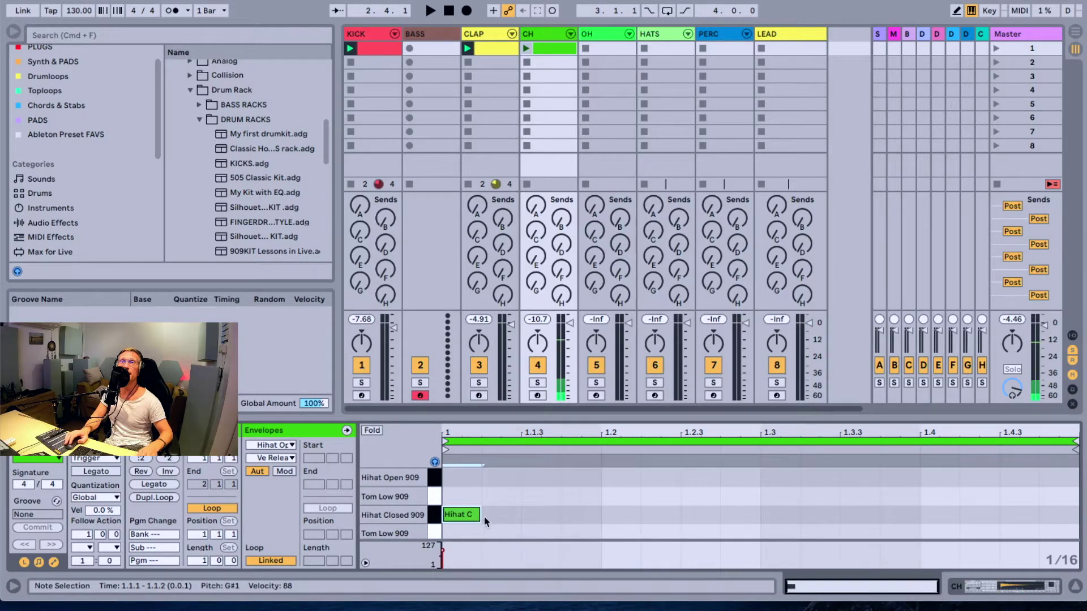
key("super+d")
key("super+d")
key("super+d")
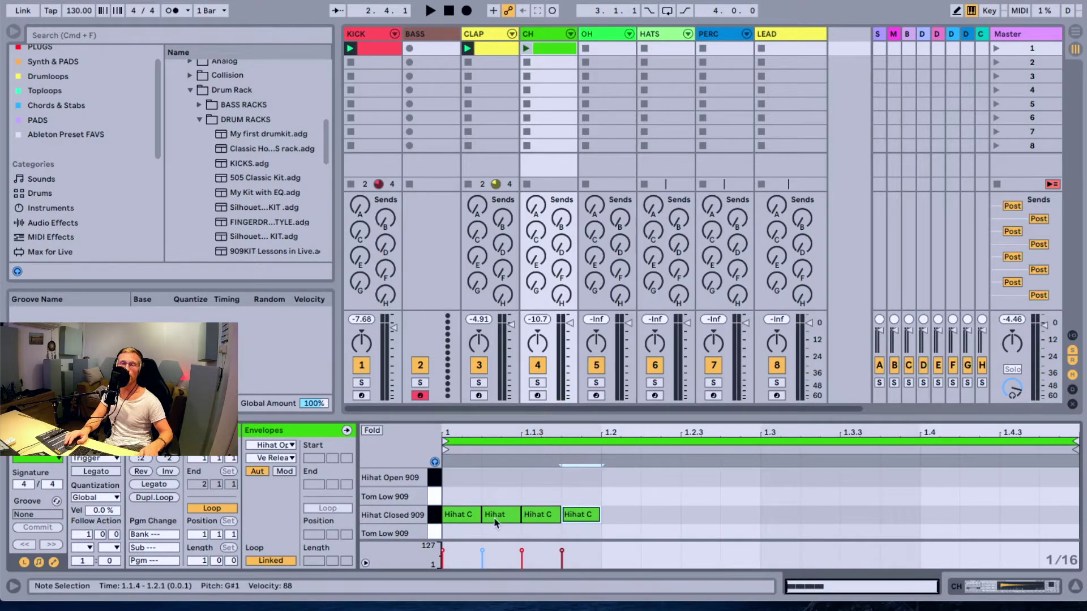
Lower the velocity of the second closed hi-hat note strongly and that of the fourth slightly.
left_click(495, 520)
left_click(541, 515)
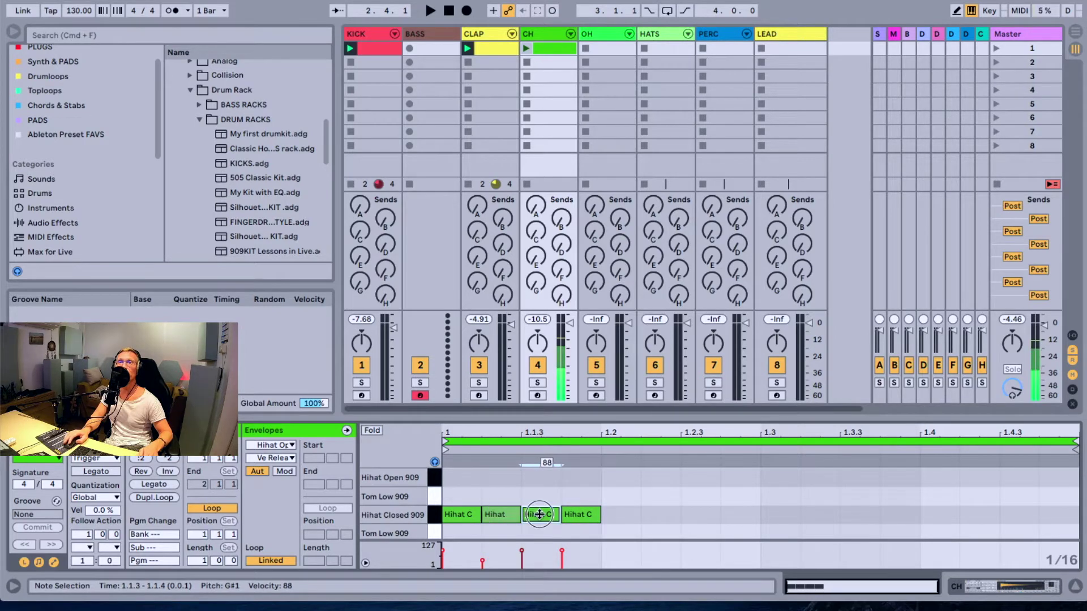
left_click_drag(581, 515, 430, 560)
Duplicate the four-note hi-hat pattern to fill the whole bar and launch the CH clip.
key("super+d")
key("super+d")
key("super+d")
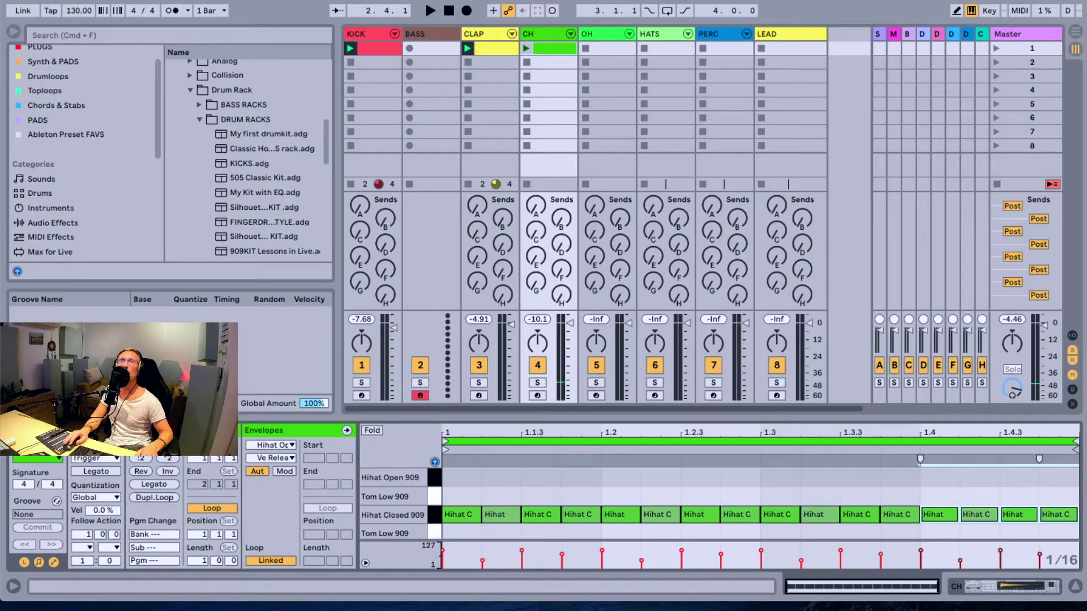
left_click(524, 49)
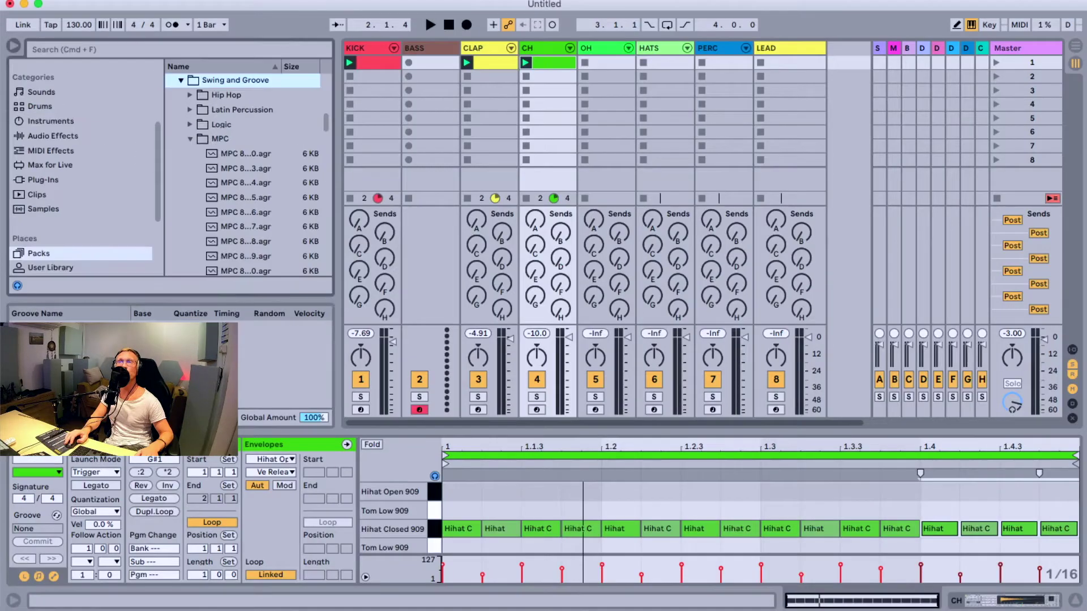
Show the contents of the MPC folder in Swing and Groove and widen the browser so the full groove names are readable.
left_click(190, 139)
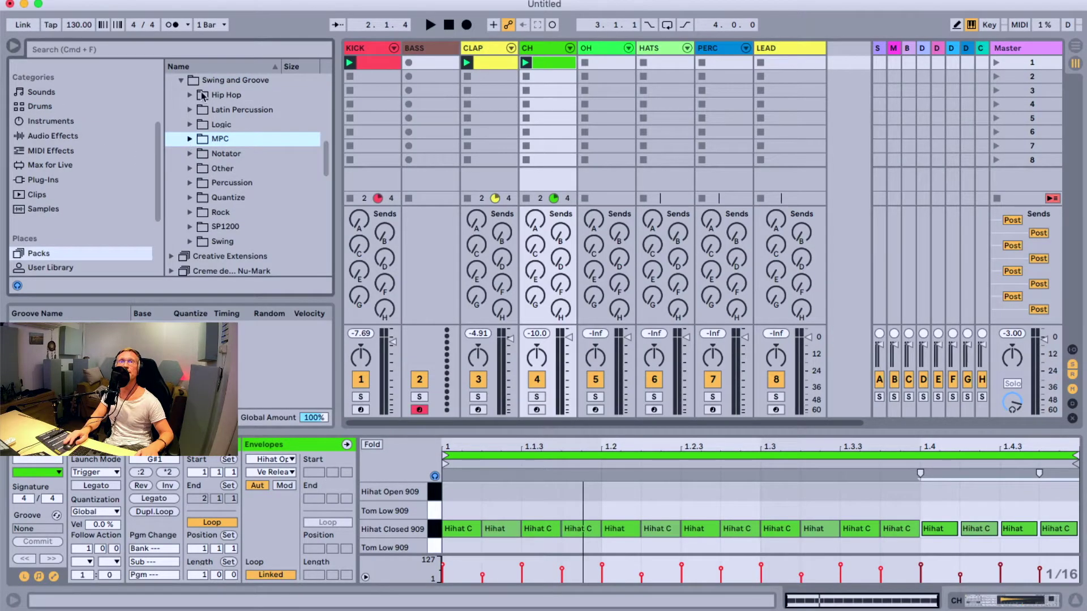
left_click(189, 139)
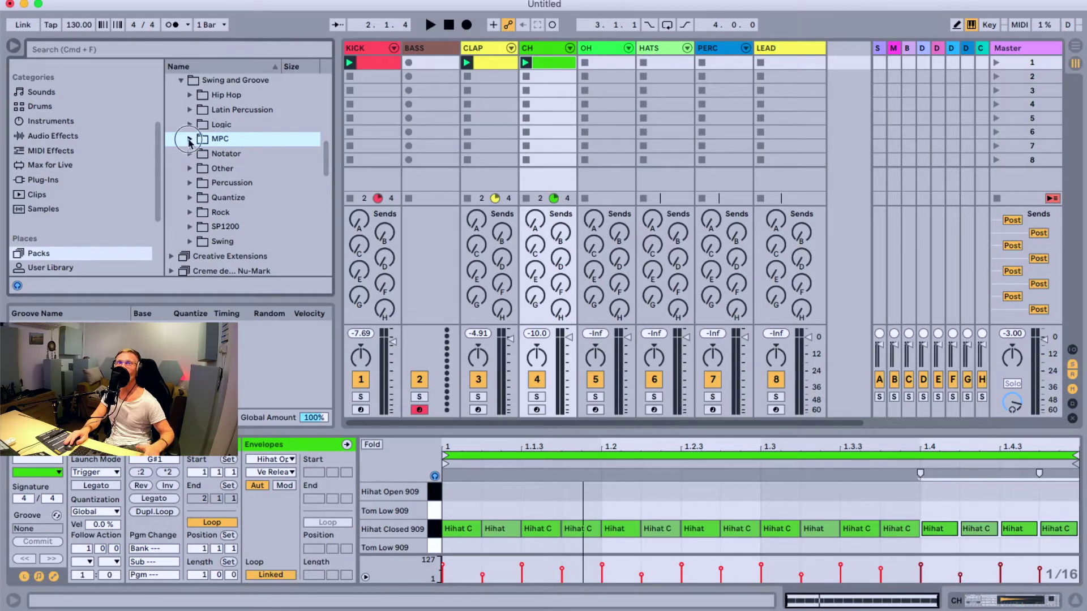
left_click_drag(337, 225, 382, 225)
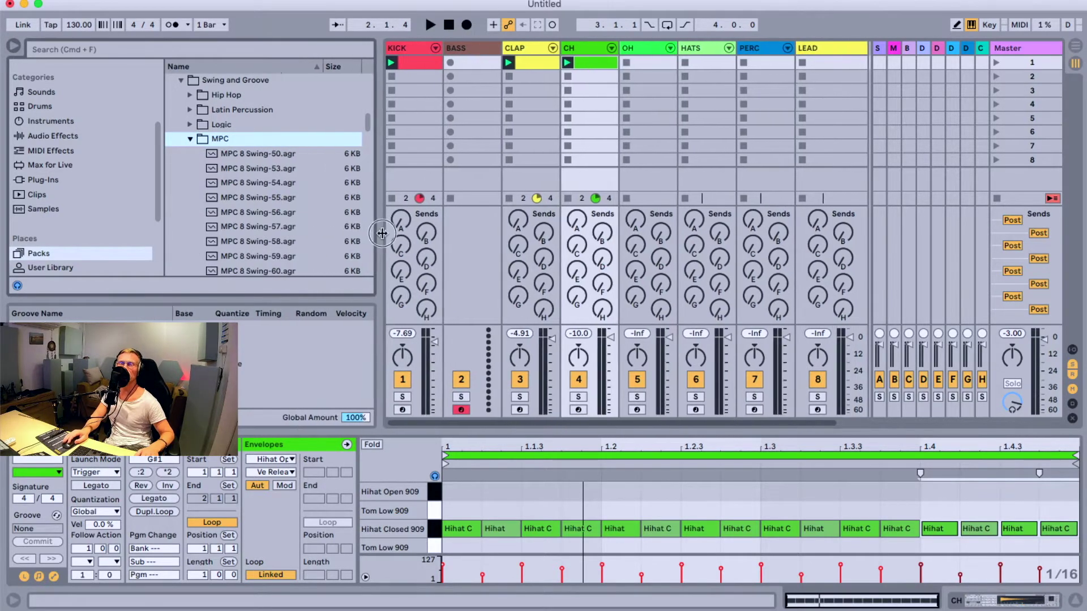
Compare the MPC 16 Swing-67 and Swing-68 grooves and apply MPC 16 Swing-67 to the CH clip through the groove pool.
scroll(320, 226, "down", 5)
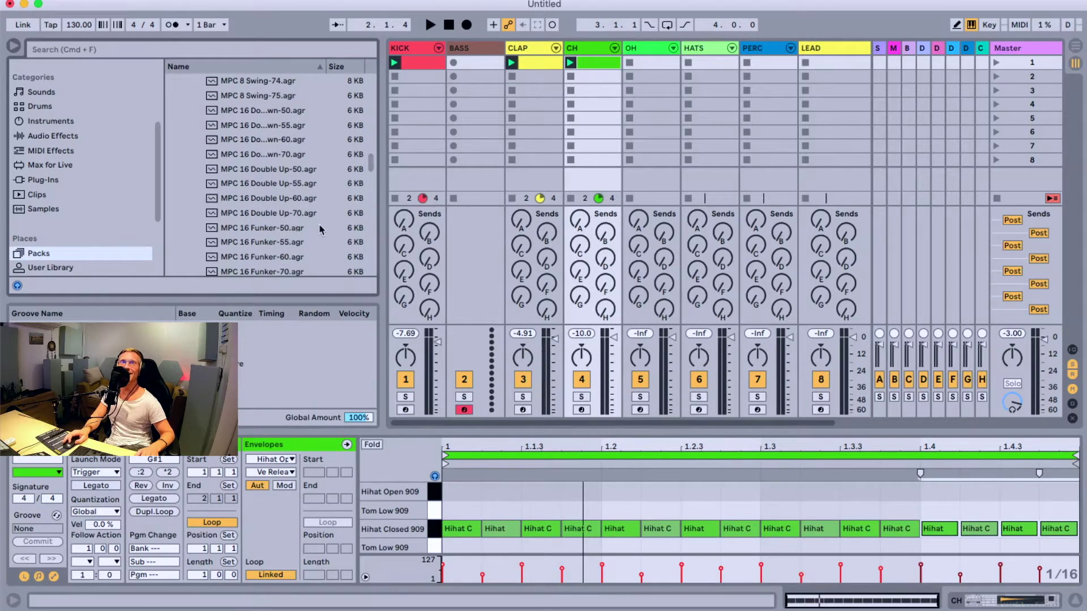
scroll(320, 229, "down", 4)
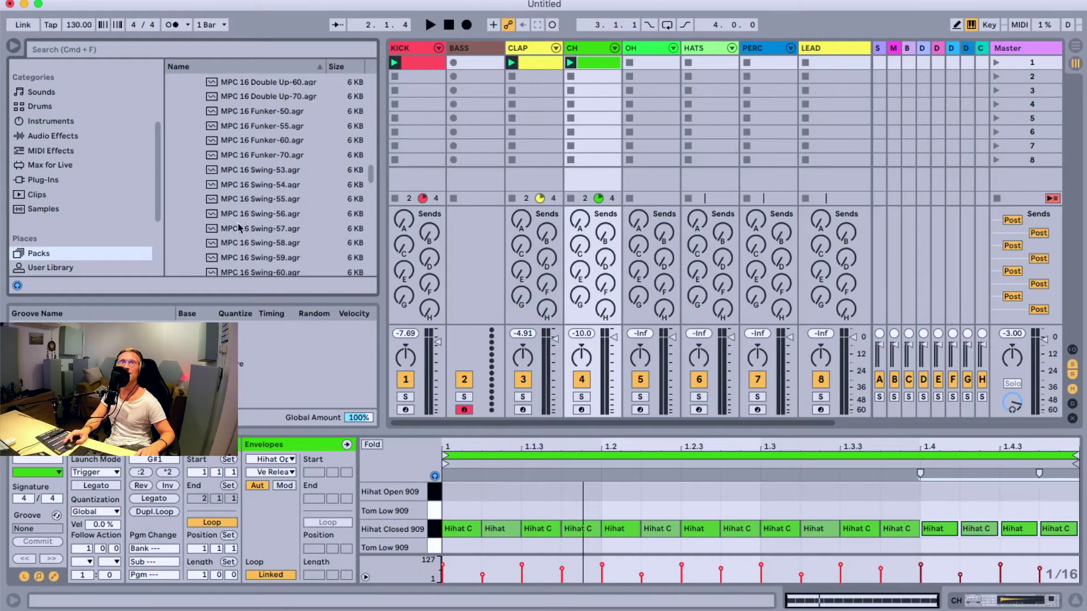
scroll(238, 228, "down", 9)
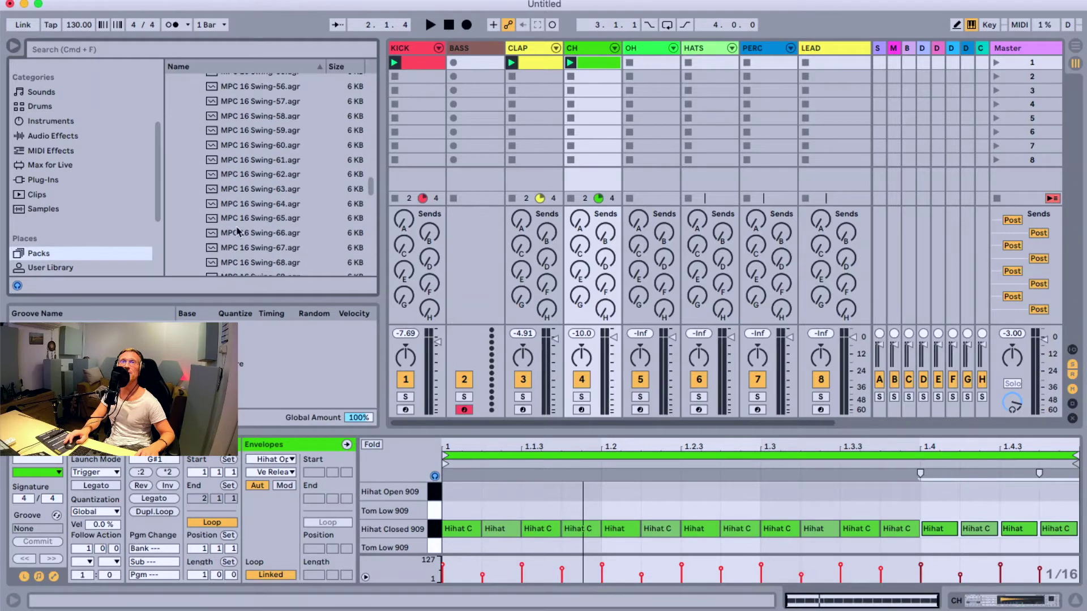
left_click(250, 251)
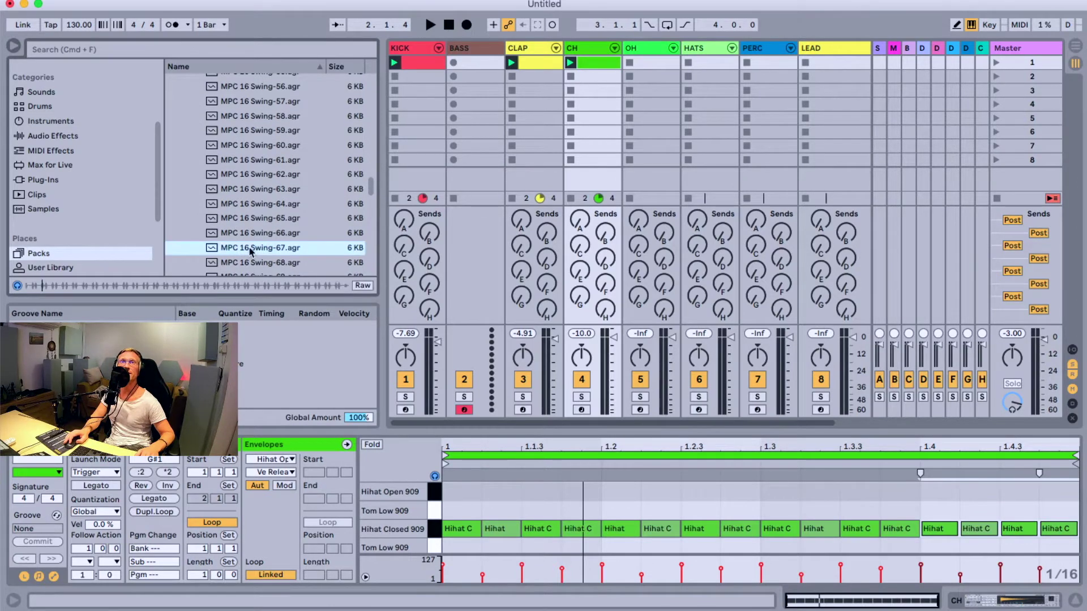
left_click(247, 263)
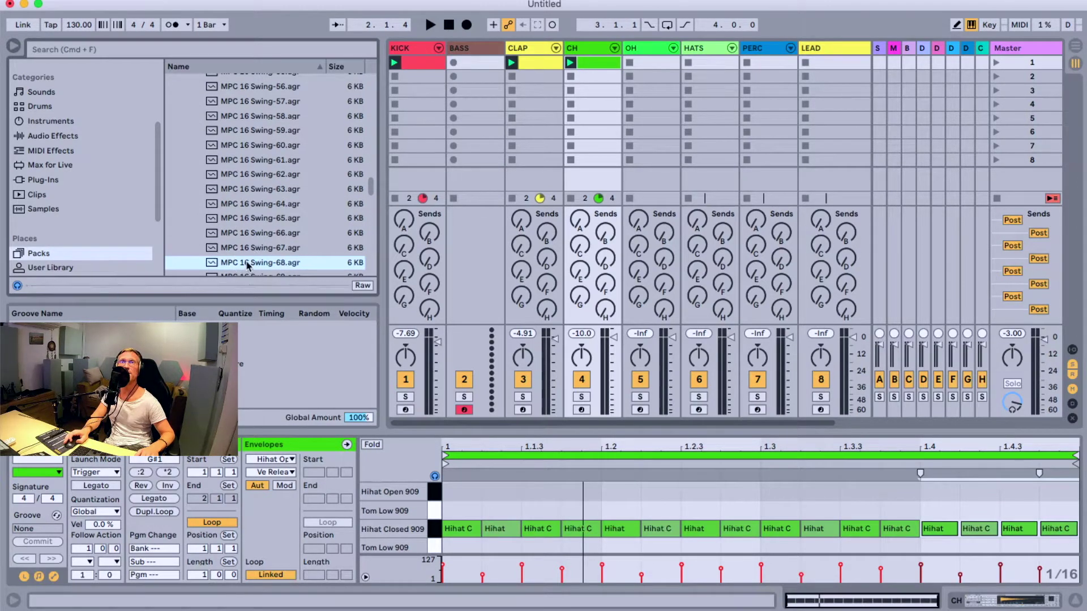
scroll(255, 226, "down", 2)
left_click(258, 210)
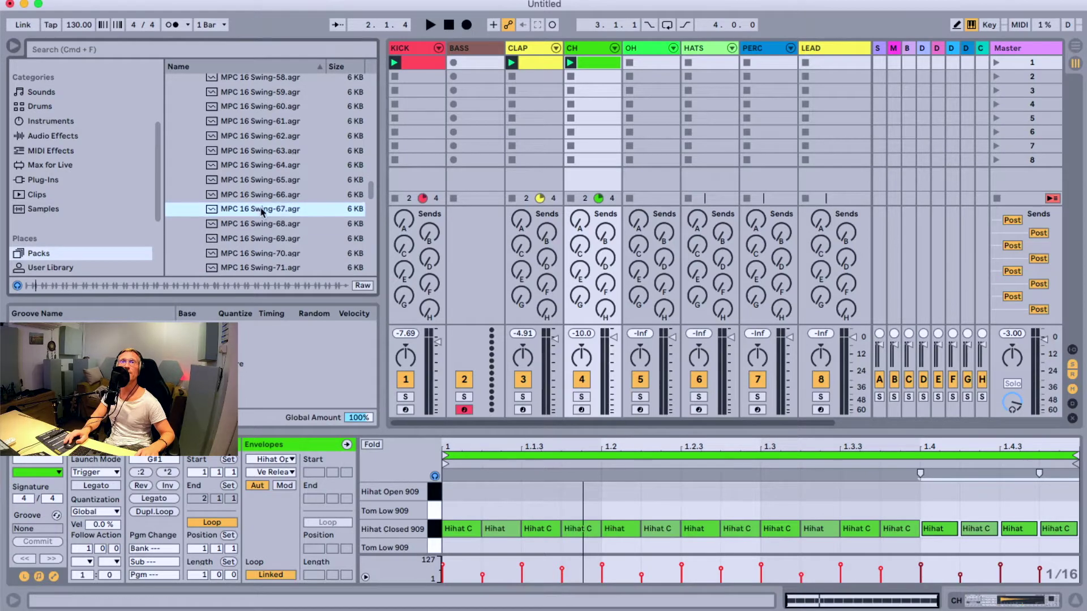
left_click_drag(266, 193, 170, 334)
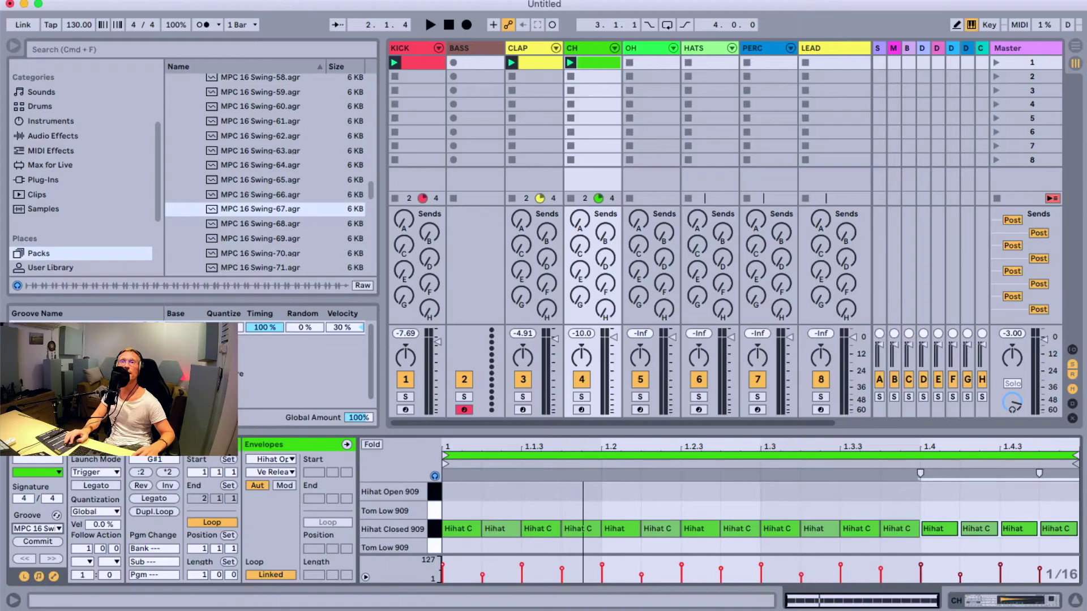
Play the drum pattern to compare the hi-hats without and with the groove, restoring the MPC 16 Swing groove on the clip.
key("space")
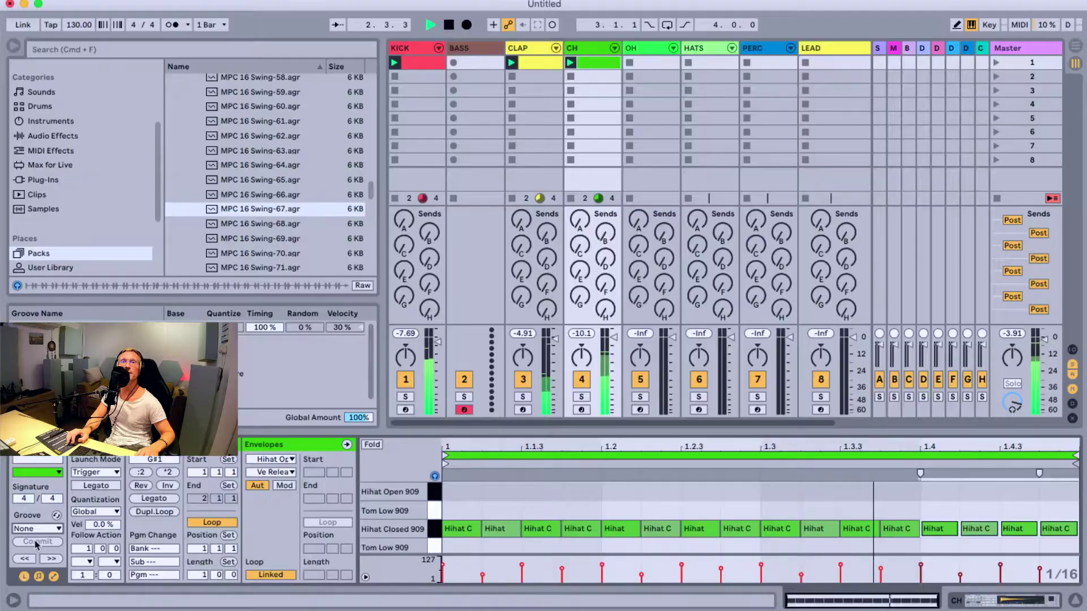
left_click(36, 541)
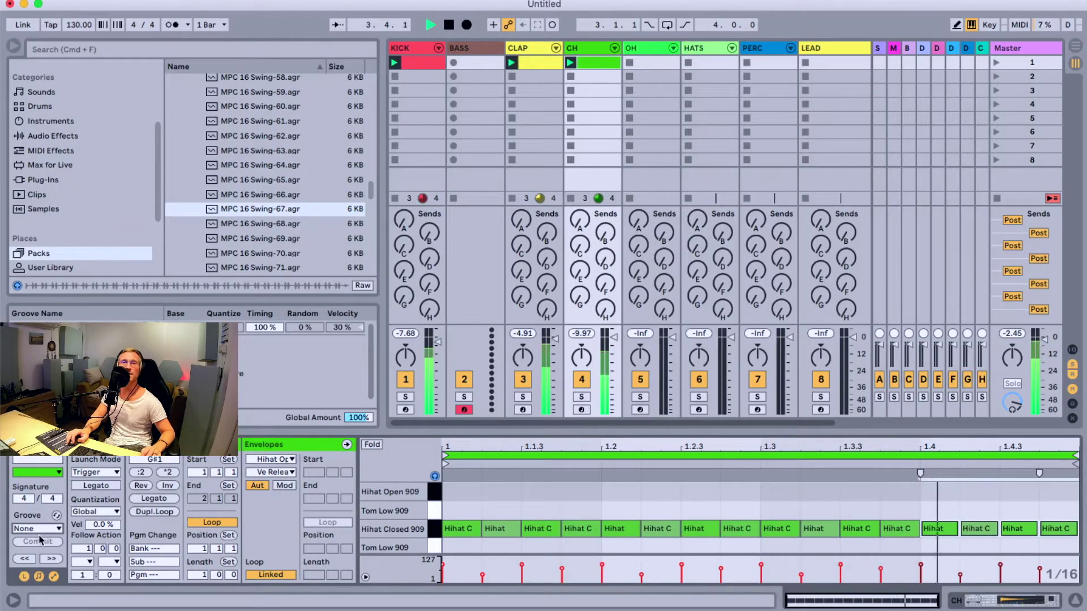
key("super+z")
Set the groove's Timing amount to 68 % during playback and stop the transport.
left_click(264, 328)
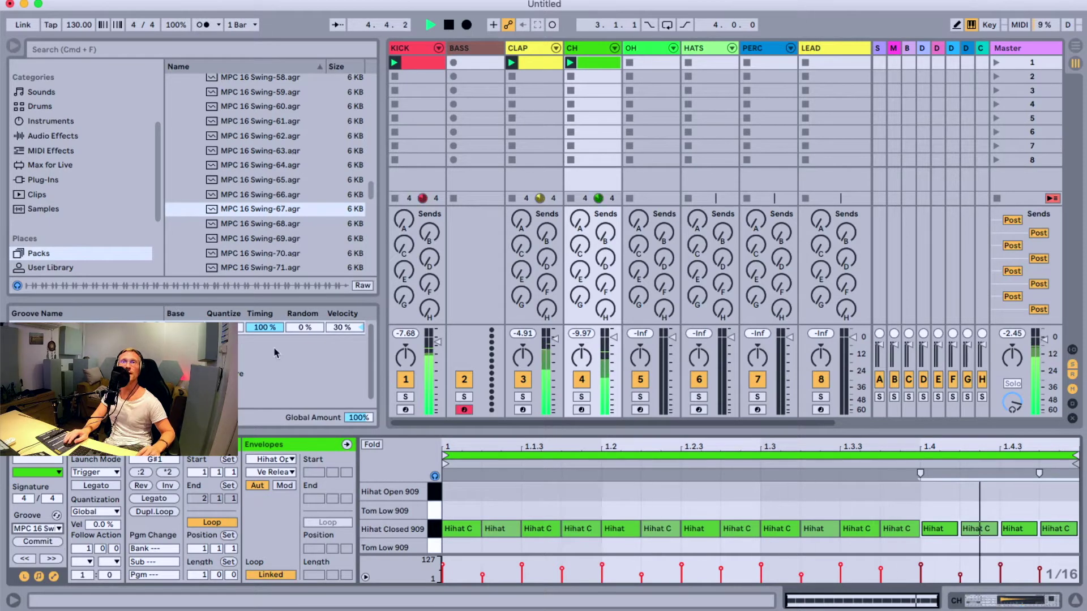
mouse_move(264, 327)
left_mouse_down()
mouse_move(265, 348)
mouse_move(266, 329)
left_mouse_up()
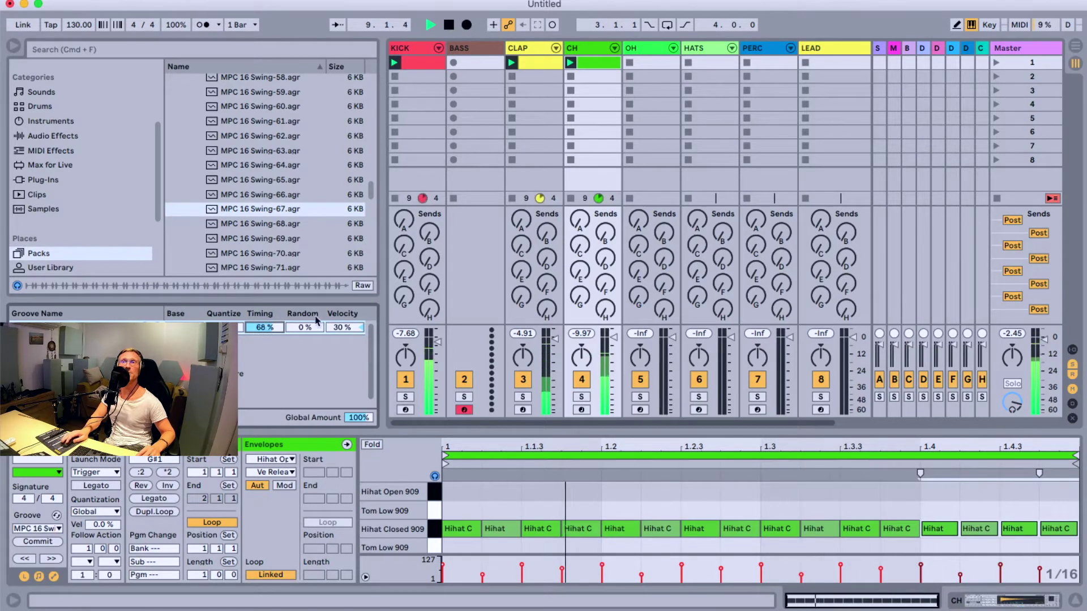
key("space")
Transpose the hi-hats at 1.1.3, 1.2.3, 1.3.3 and 1.4.3 up to Hihat Open 909 and play the pattern briefly.
left_click(532, 529)
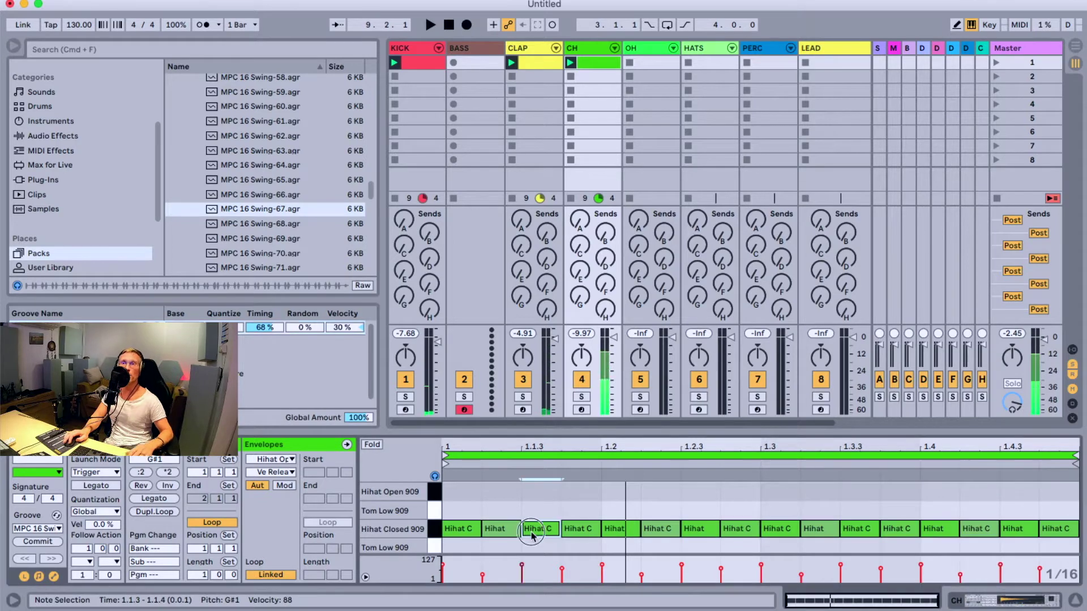
key("Up")
key("Up")
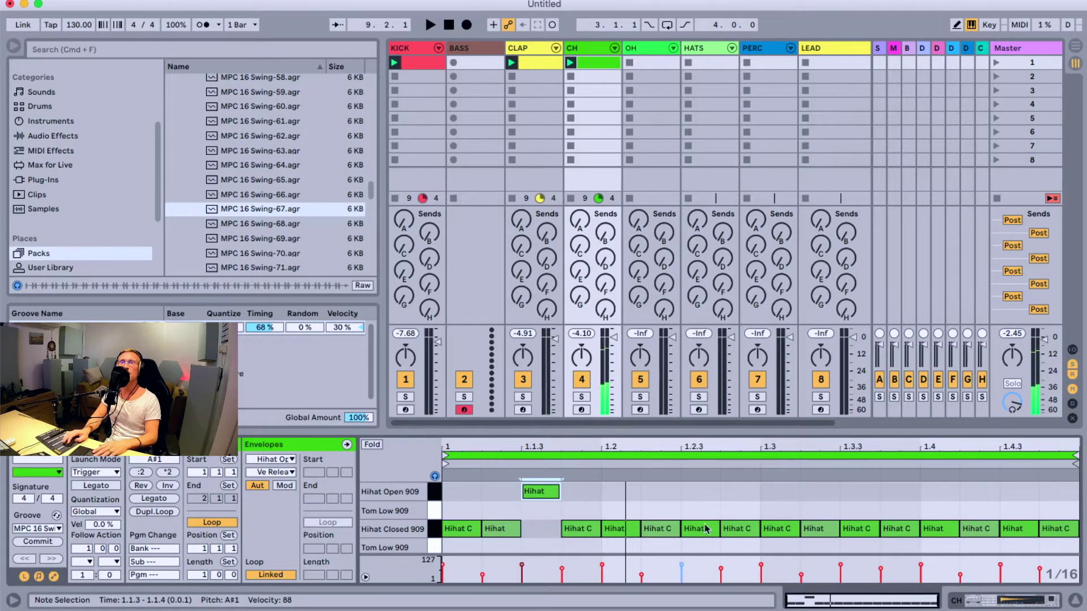
left_click(705, 529)
key("Up")
key("Up")
left_click(864, 532)
key("Up")
key("Up")
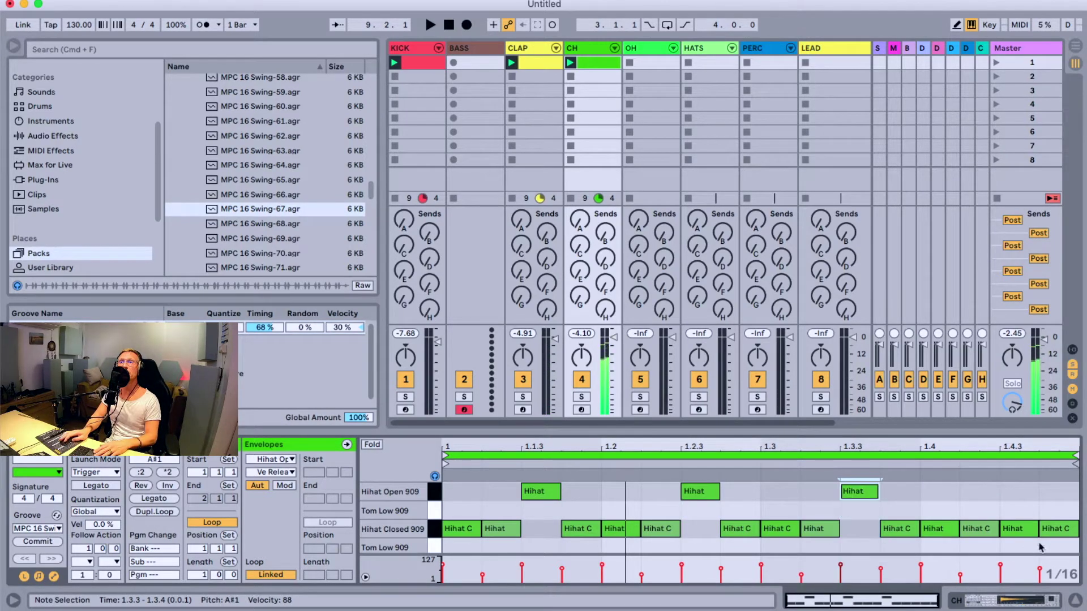
left_click(1024, 534)
key("Up")
key("Up")
key("space")
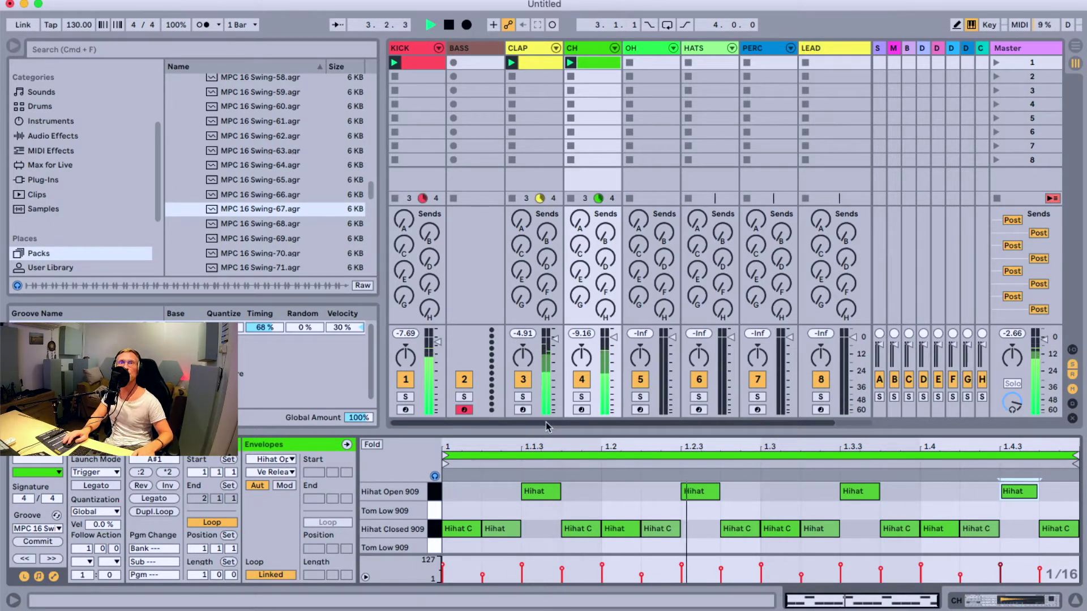
key("space")
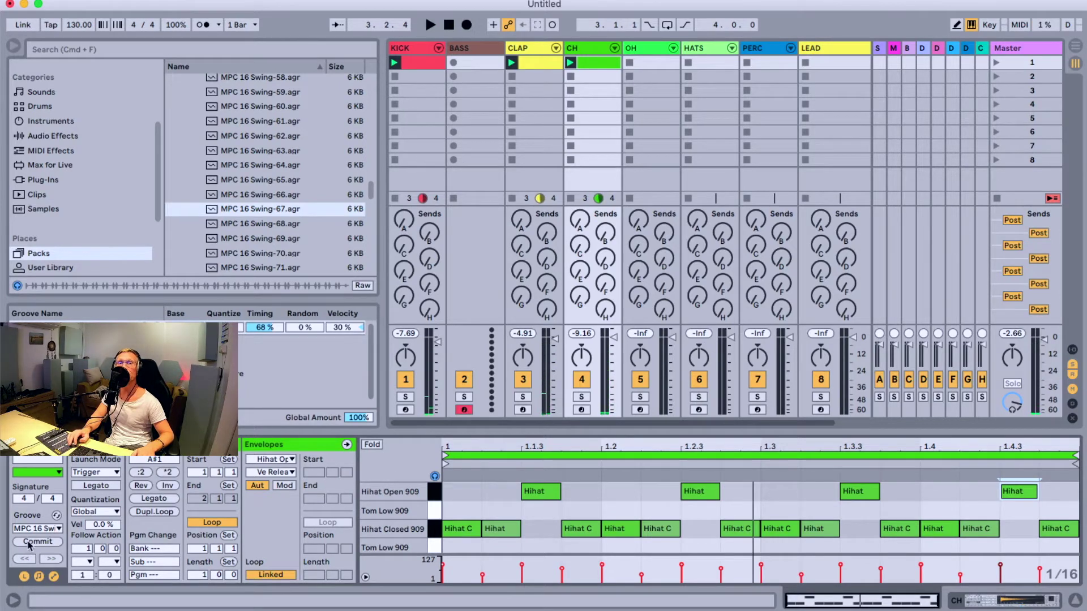
Commit the groove to the CH clip's notes, undoing and redoing once to compare the note timing.
left_click(13, 540)
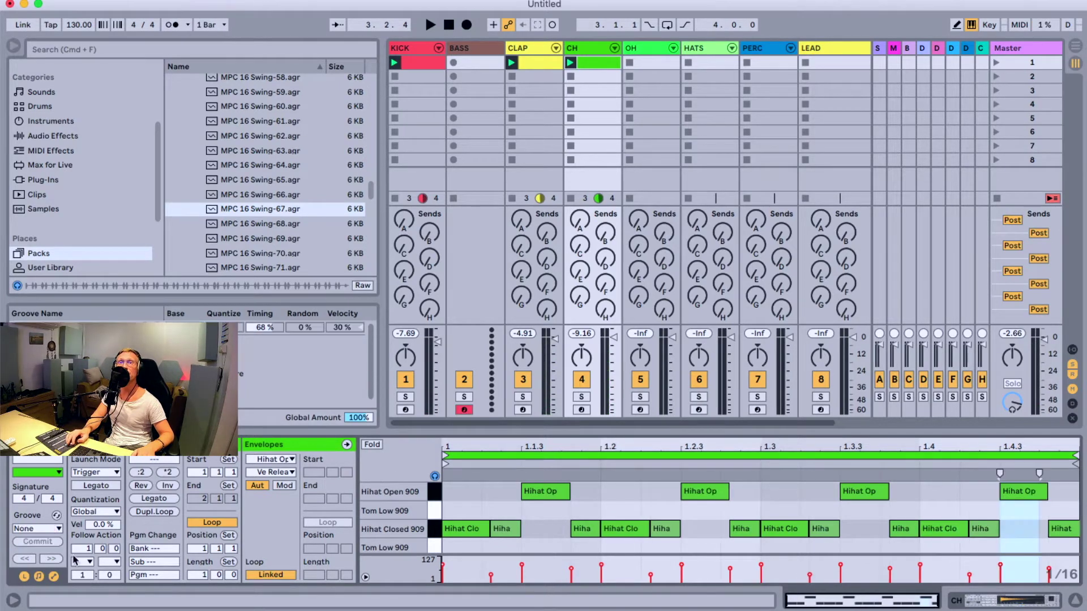
left_click(503, 531)
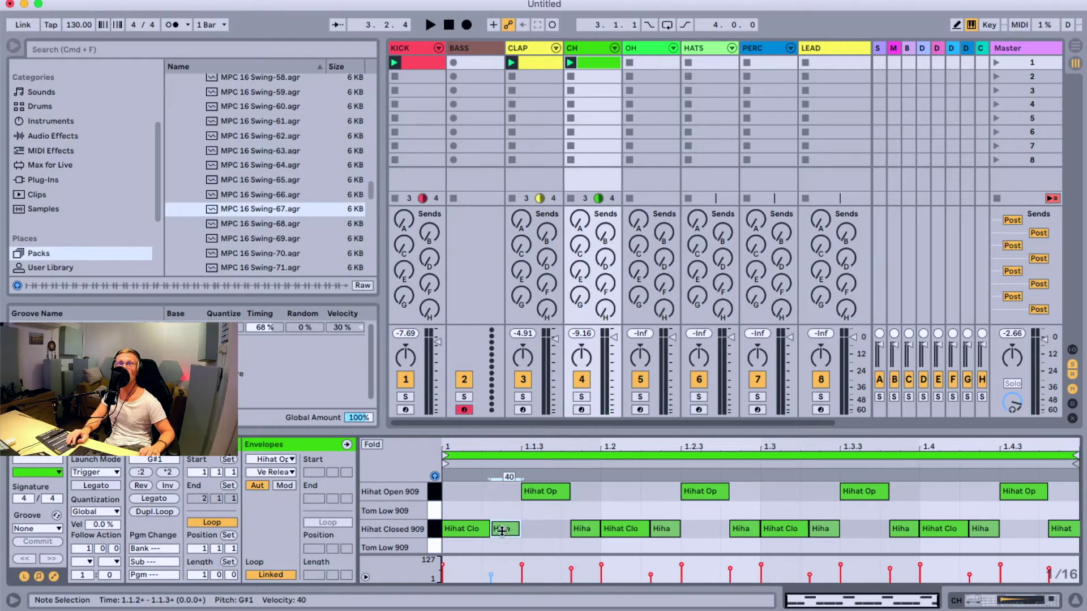
key("super+z")
key("super+shift+z")
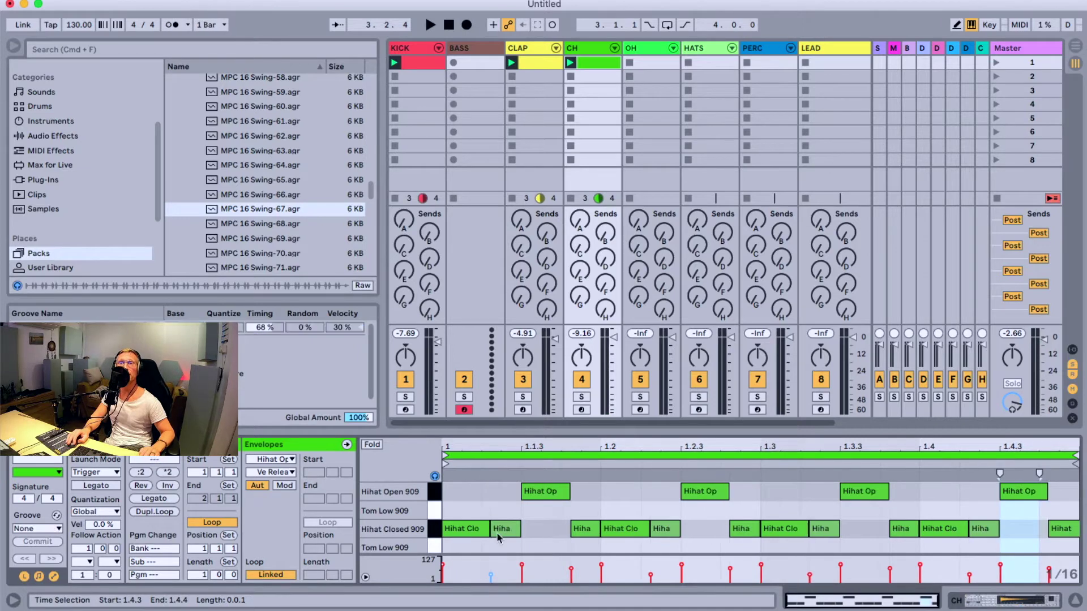
Shorten the first closed hi-hat note slightly so a gap is left before the second one.
left_click(537, 495)
left_click(484, 530)
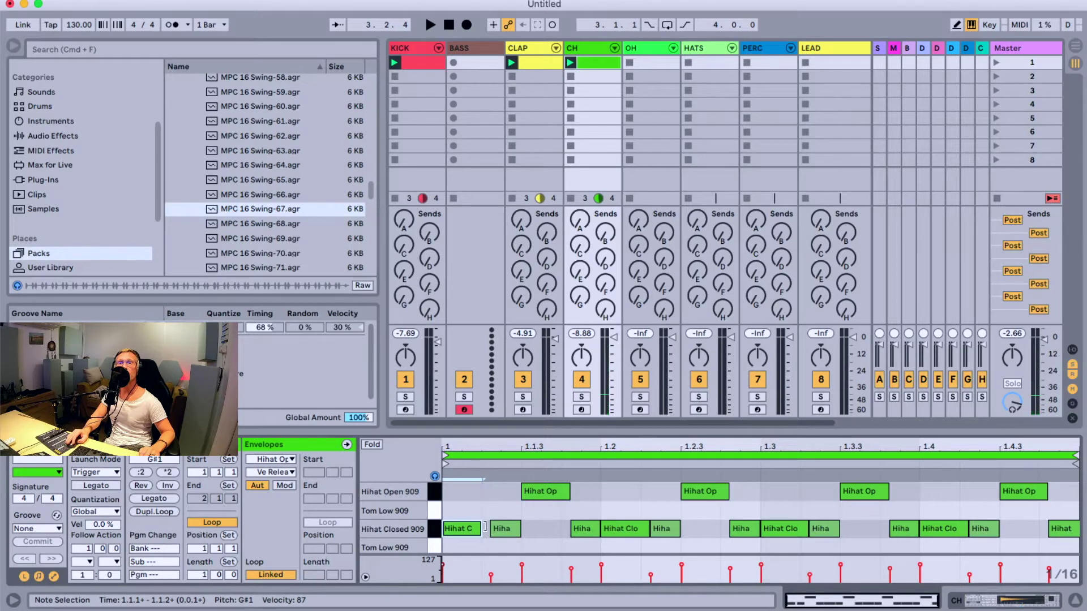
left_click(460, 531)
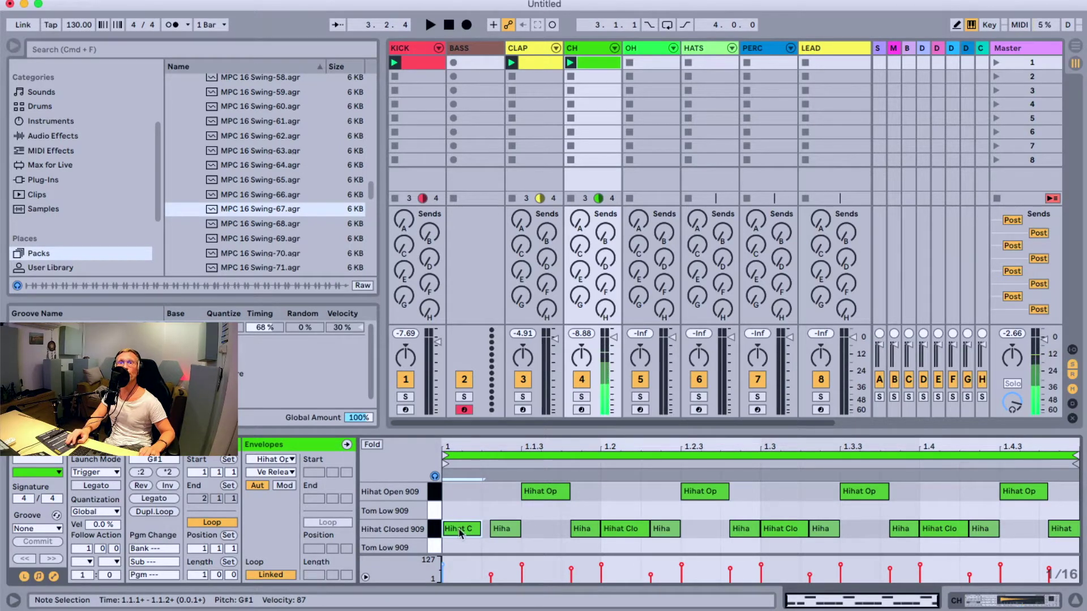
Audition the swung closed hi-hat notes between 1.1.2 and 1.3.2 one by one, and play back the drum pattern.
left_click(500, 529)
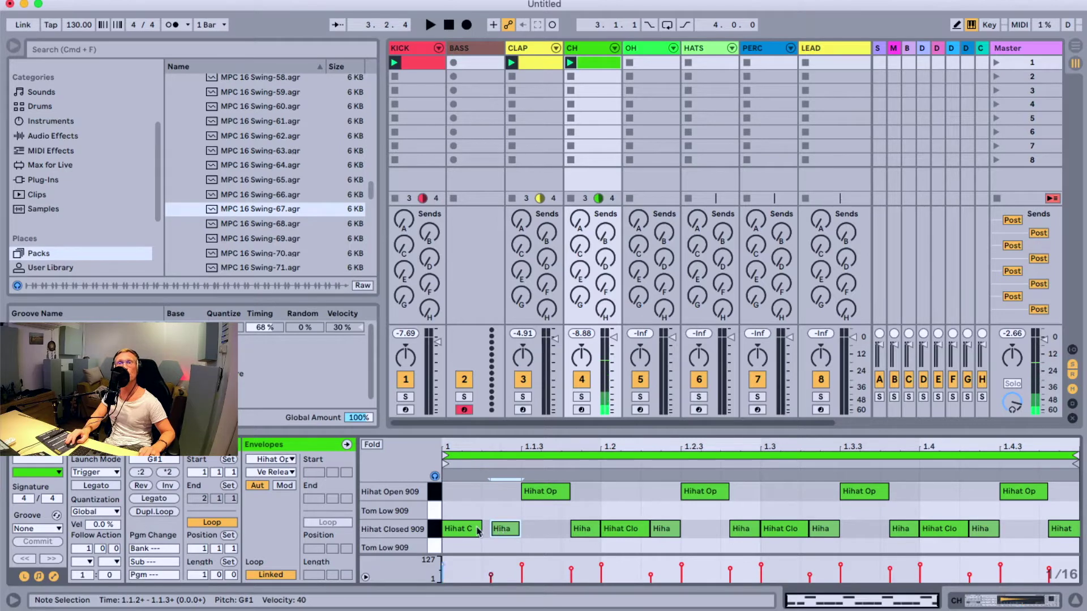
left_click(583, 531)
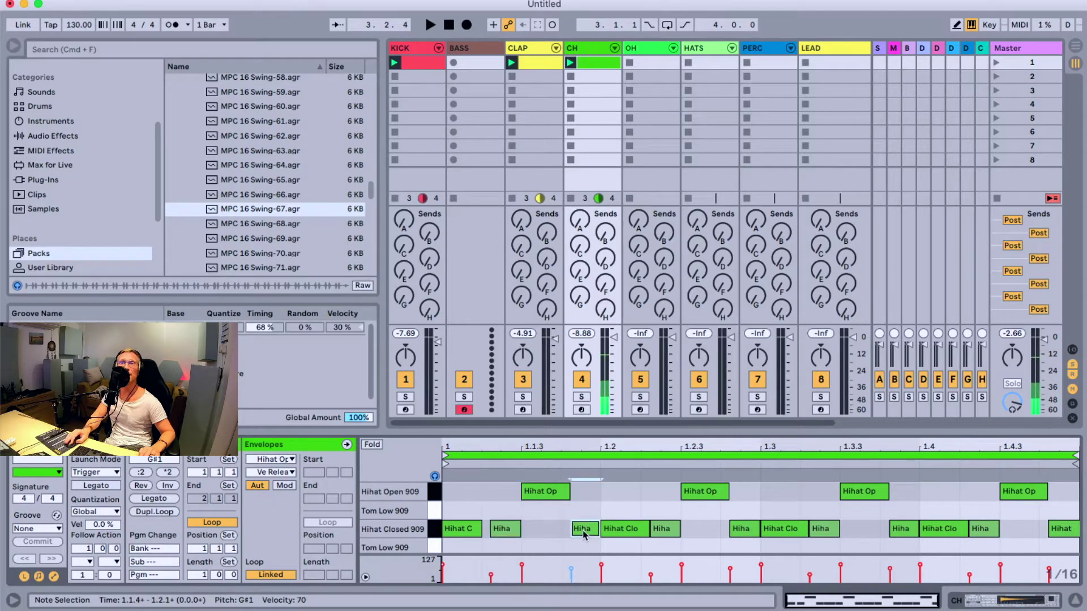
left_click(674, 530)
left_click(756, 530)
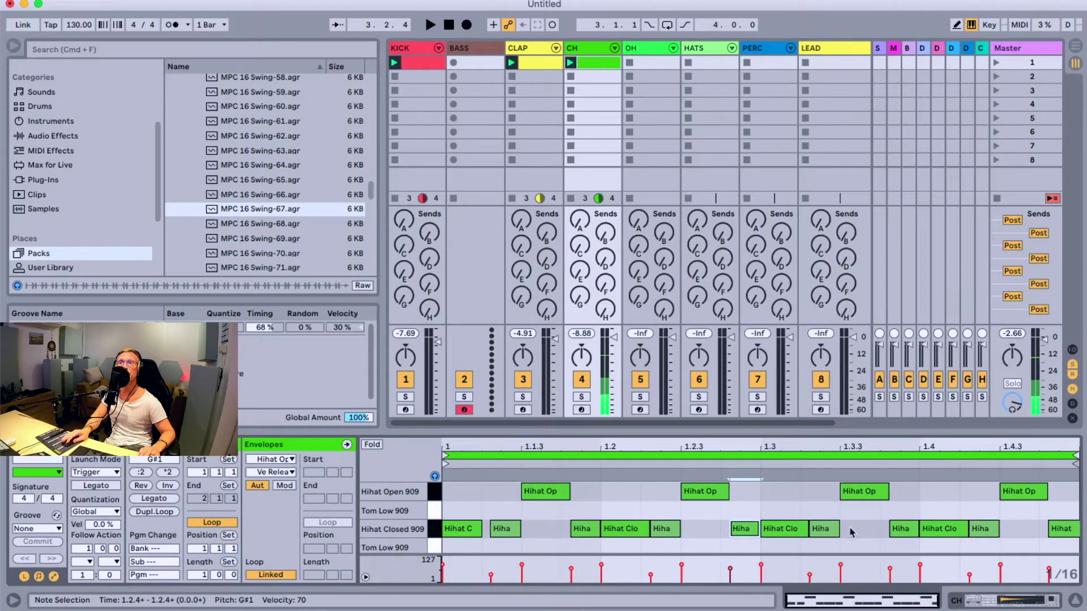
left_click(822, 529)
key("space")
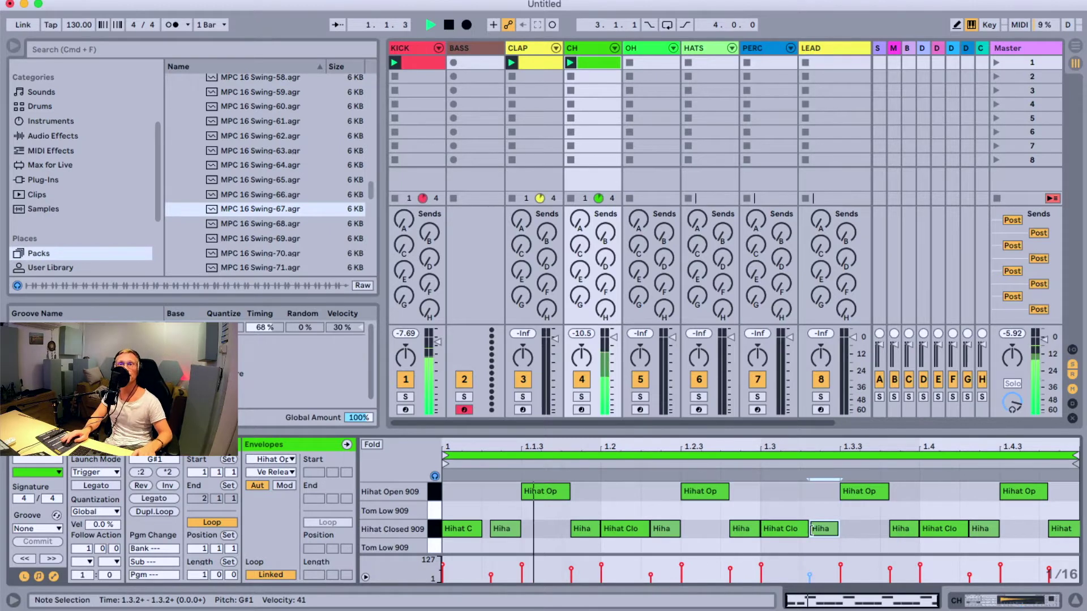
Undo the note edit and groove commit on the CH clip and set its groove to None.
key("space")
left_click(625, 529)
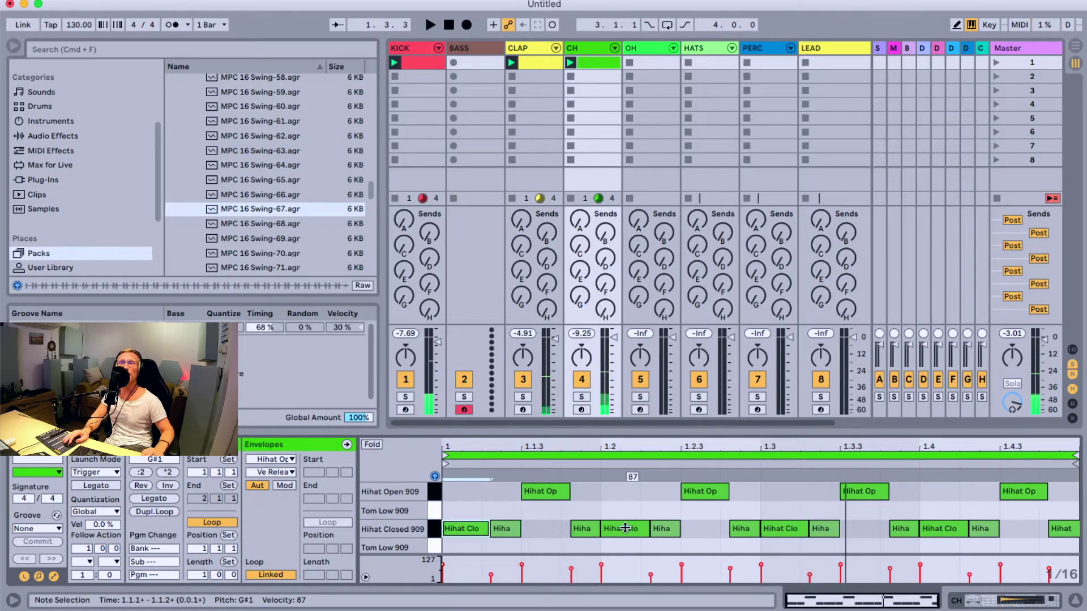
key("super+z")
key("super+z")
key("Up")
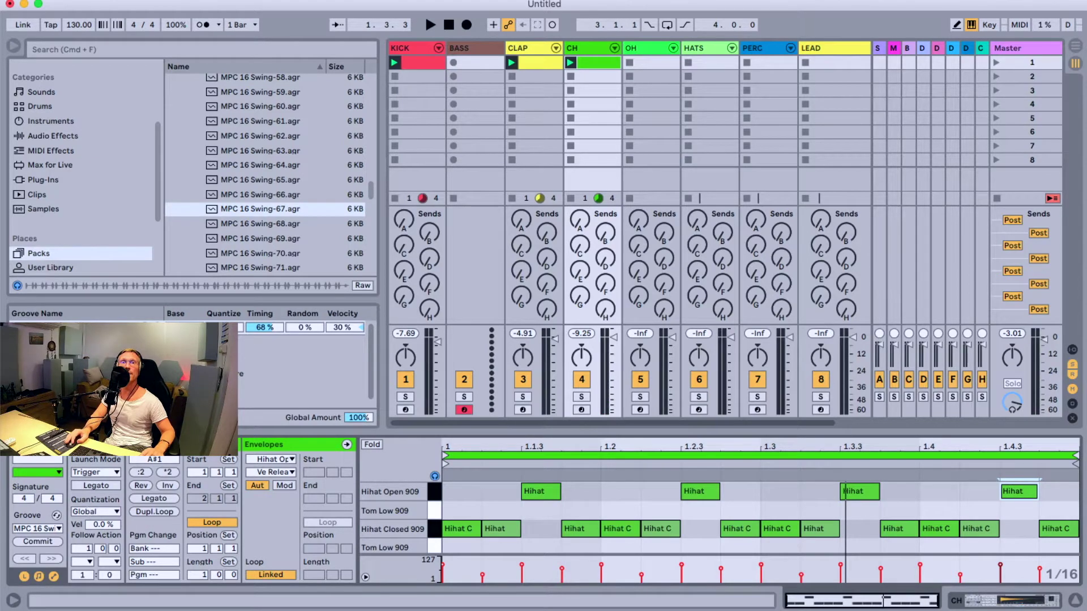
left_click(16, 543)
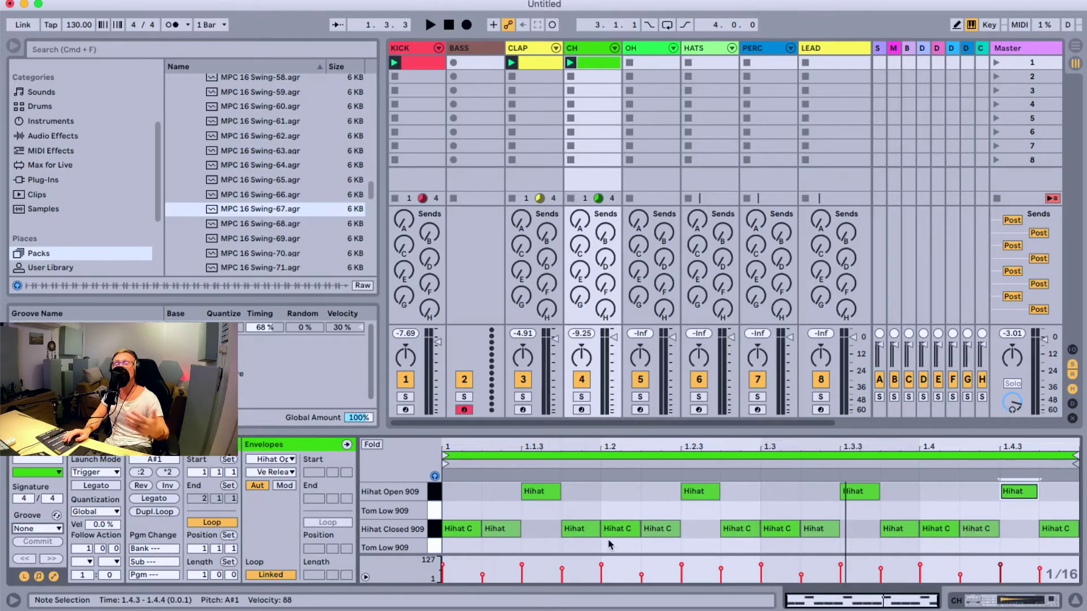
Audition the closed hi-hat at 1.1.2 and play back the straight hi-hat pattern.
left_click(496, 530)
key("space")
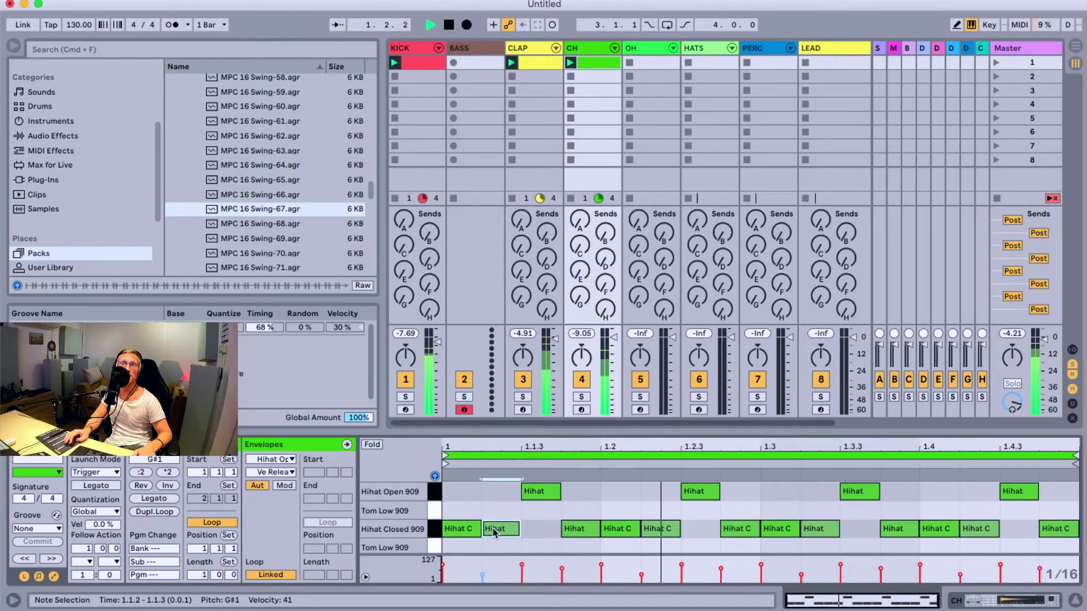
key("space")
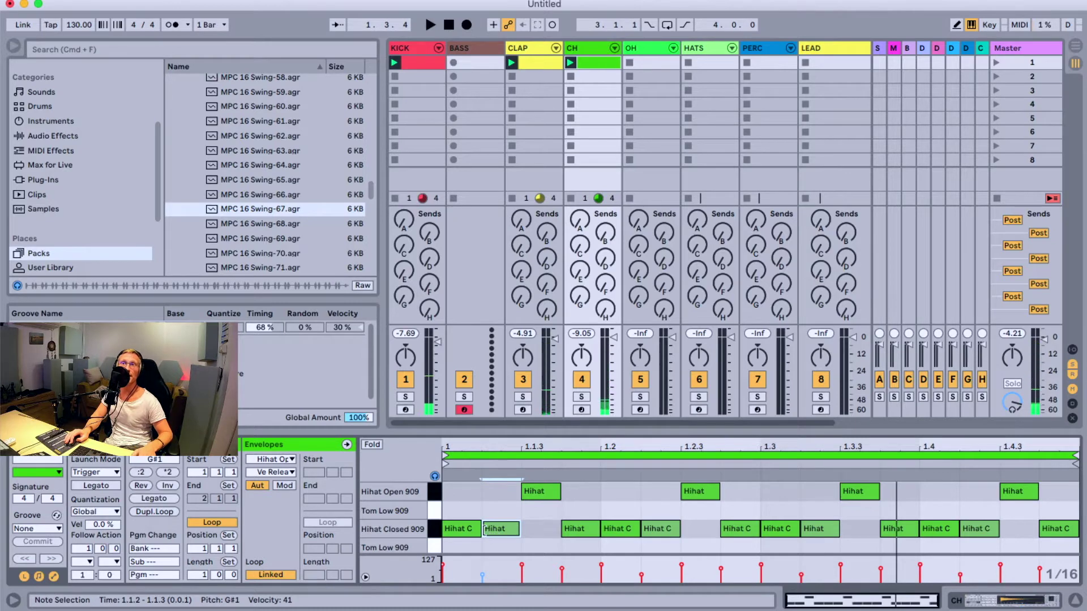
Delay the starts of the closed hi-hats at 1.1.2, 1.1.4, 1.2.2 and 1.2.4 slightly off the grid and play the pattern.
left_click_drag(485, 530, 493, 530)
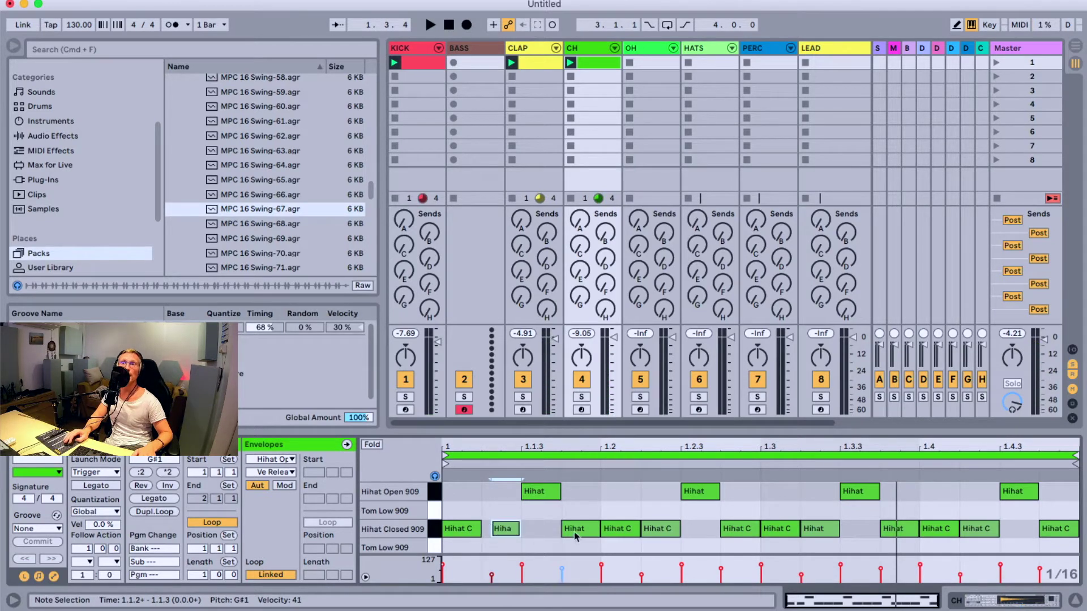
left_click_drag(562, 529, 574, 530)
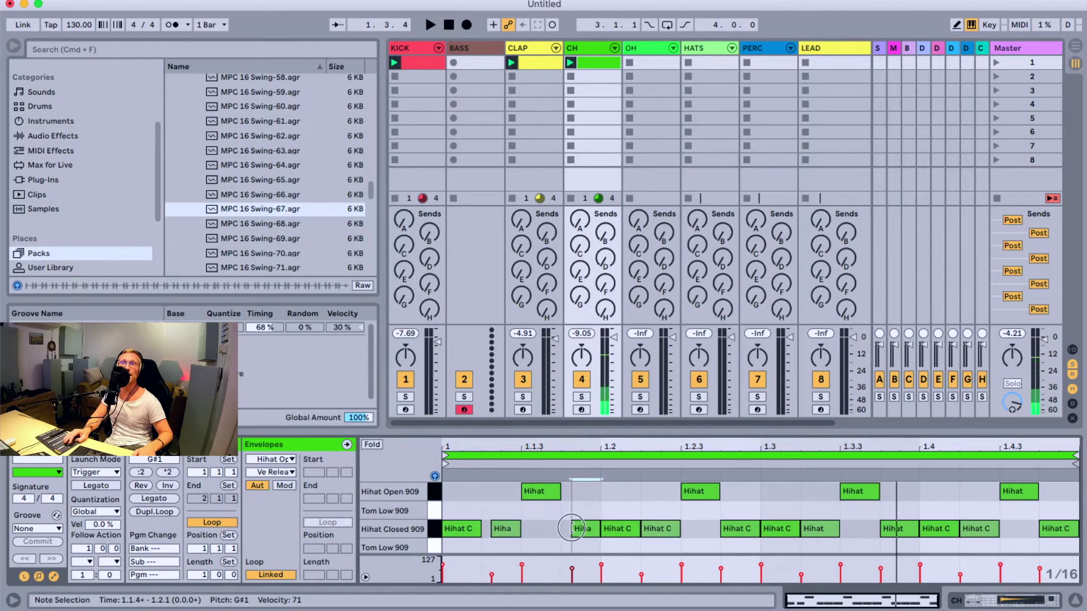
left_click_drag(643, 529, 652, 530)
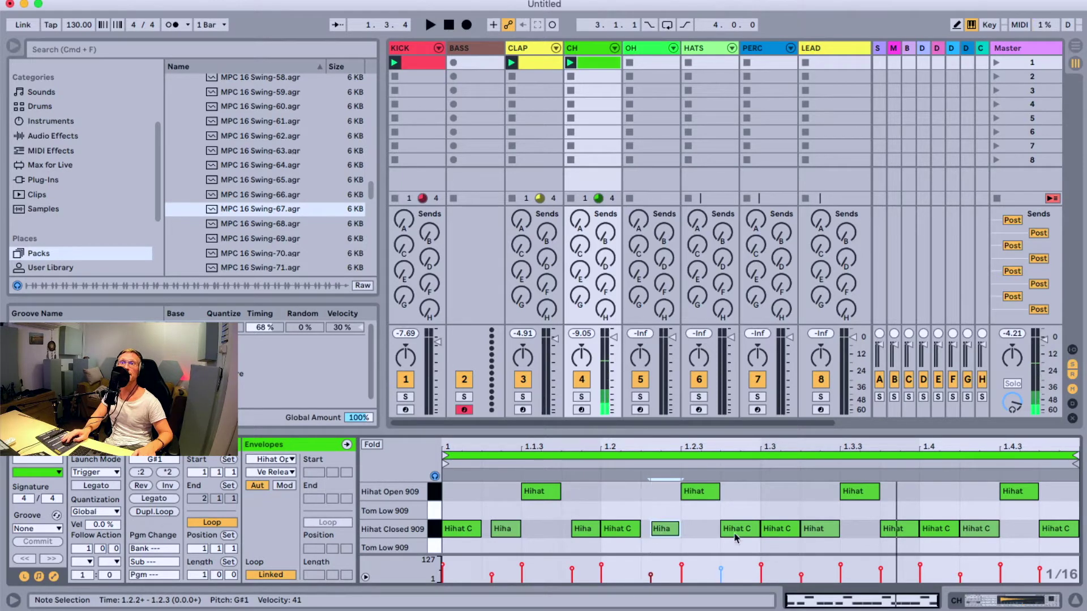
left_click(722, 532)
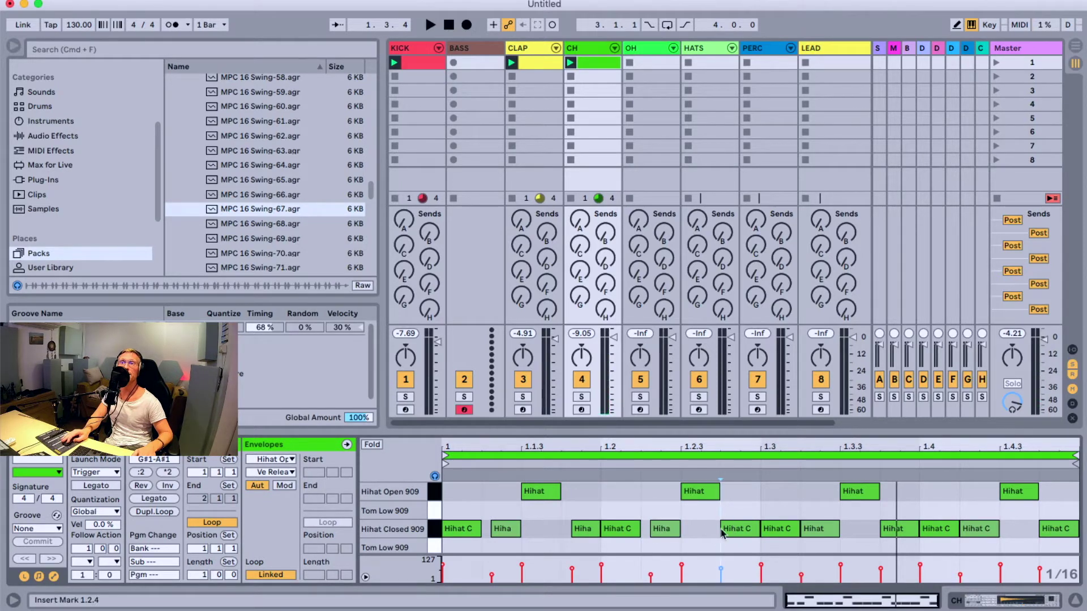
left_click_drag(722, 532, 733, 530)
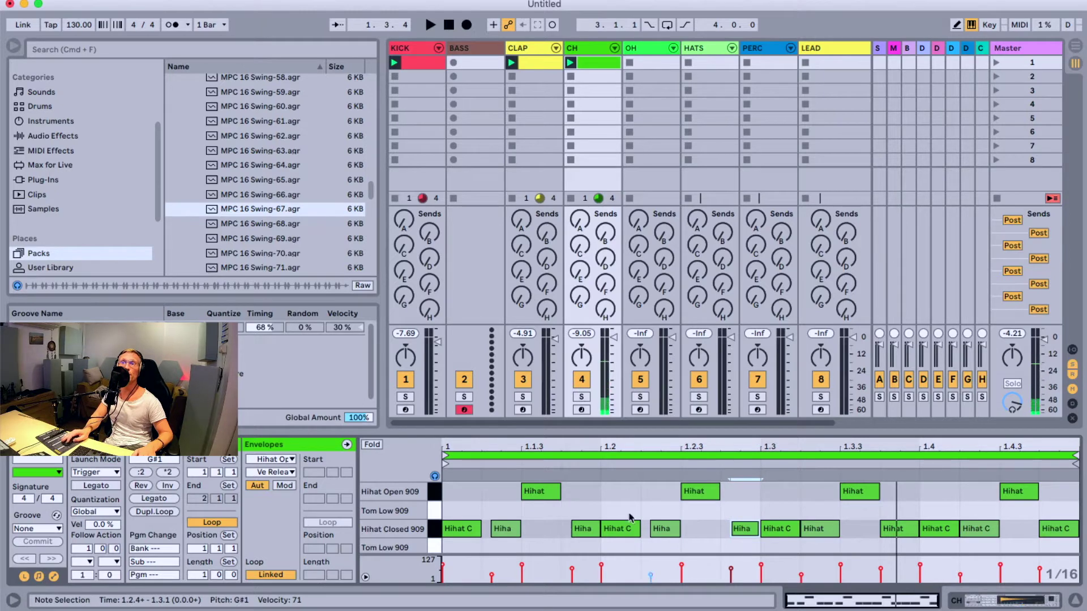
key("space")
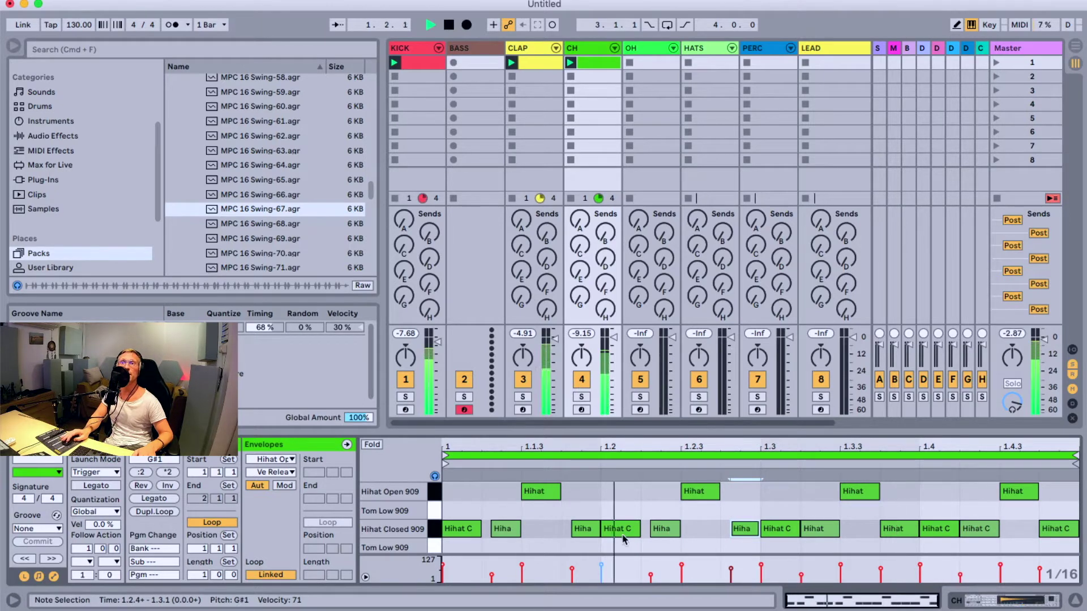
key("space")
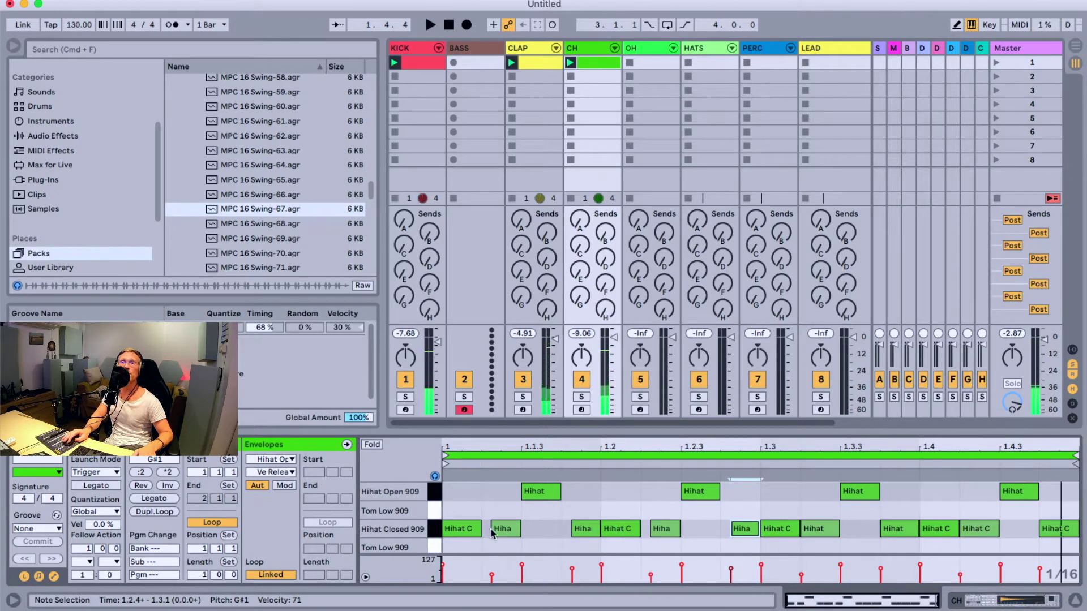
Try delaying the starts of the same four off-grid closed hi-hats even further while playing the pattern.
left_click_drag(491, 529, 499, 529)
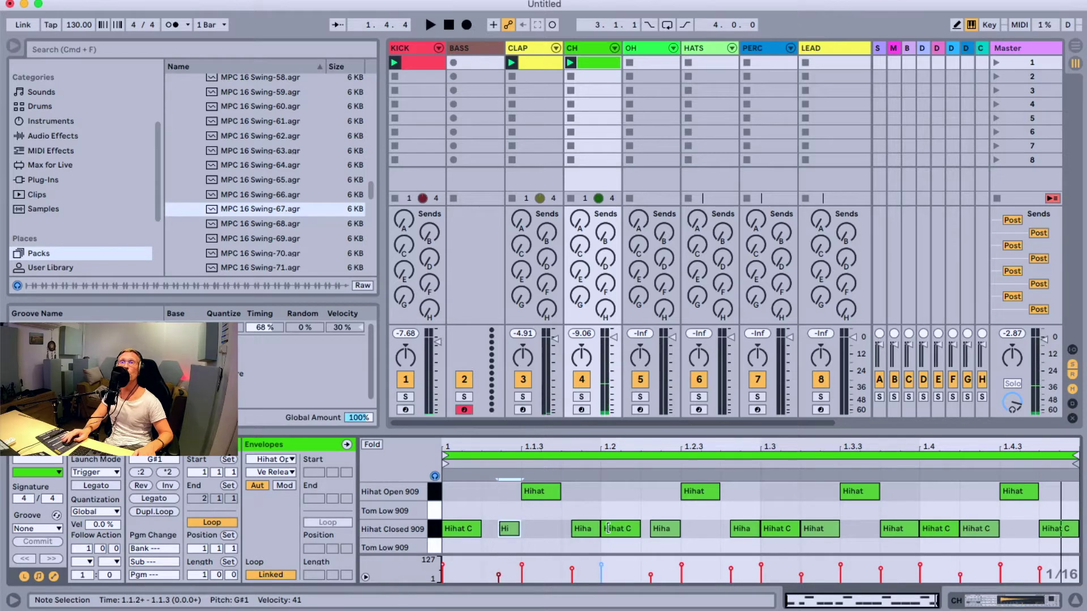
left_click_drag(573, 529, 580, 529)
key("space")
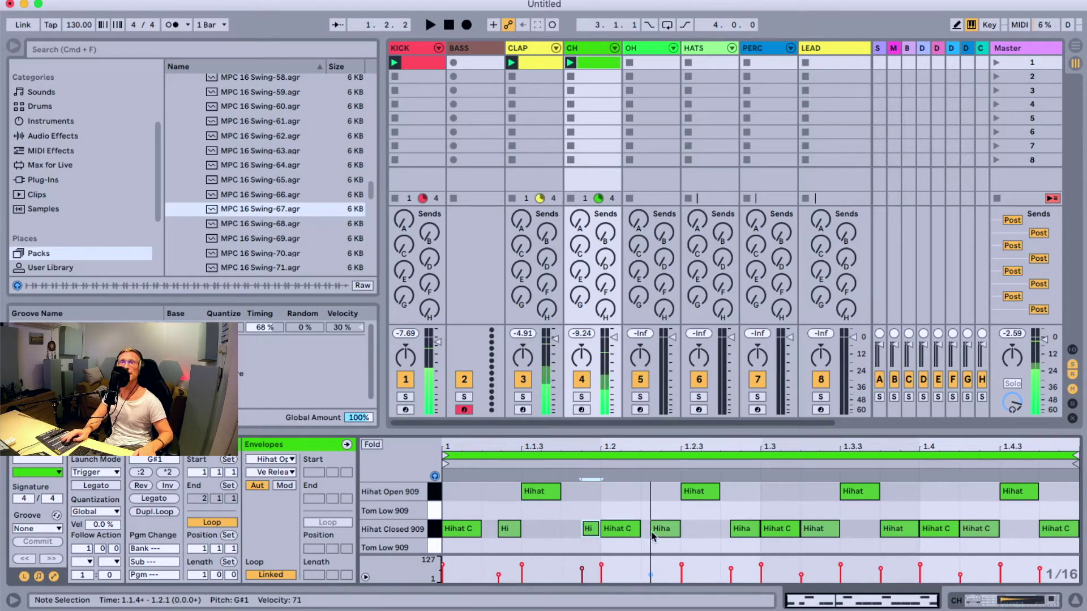
left_click_drag(651, 535, 659, 535)
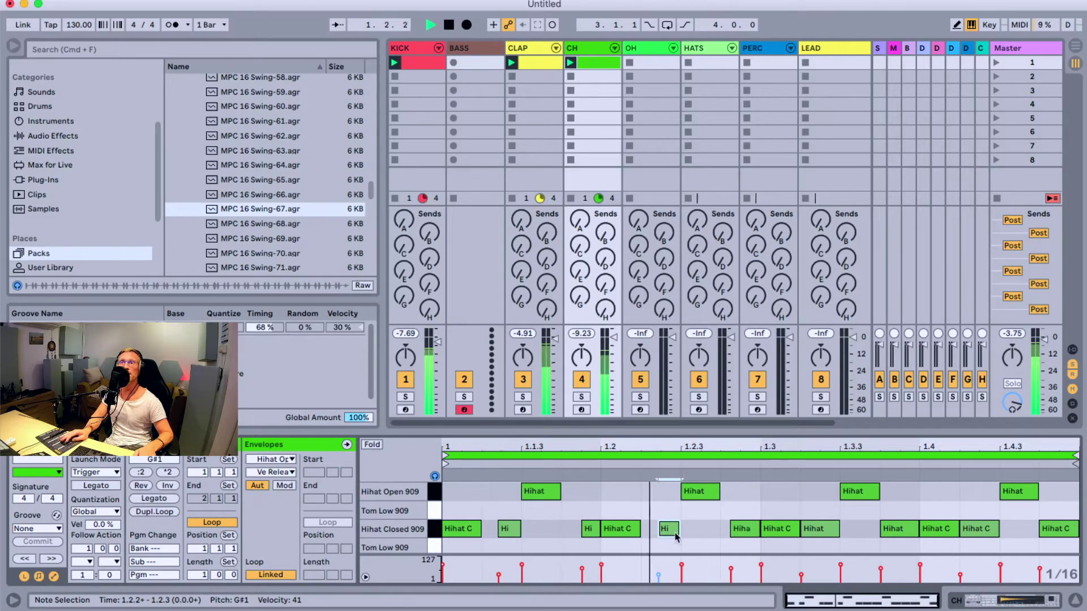
left_click_drag(730, 535, 738, 535)
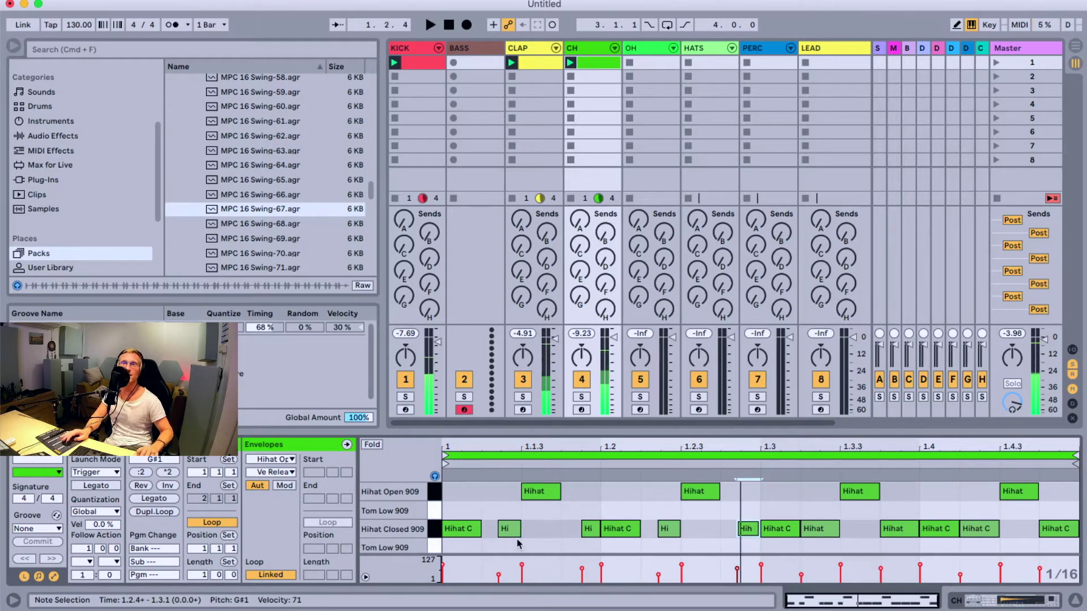
Undo and redo the extra delay on the four closed hi-hats, then play the pattern to compare the swing.
key("super+z")
key("super+z")
key("super+z")
key("super+z")
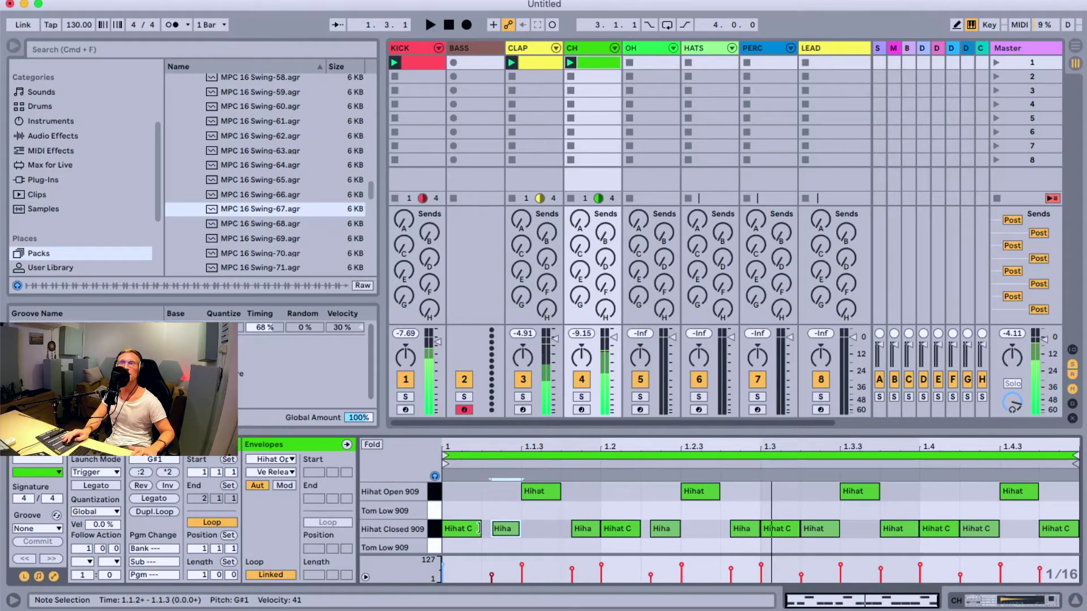
key("super+shift+z")
key("super+shift+z")
key("super+shift+z")
key("super+shift+z")
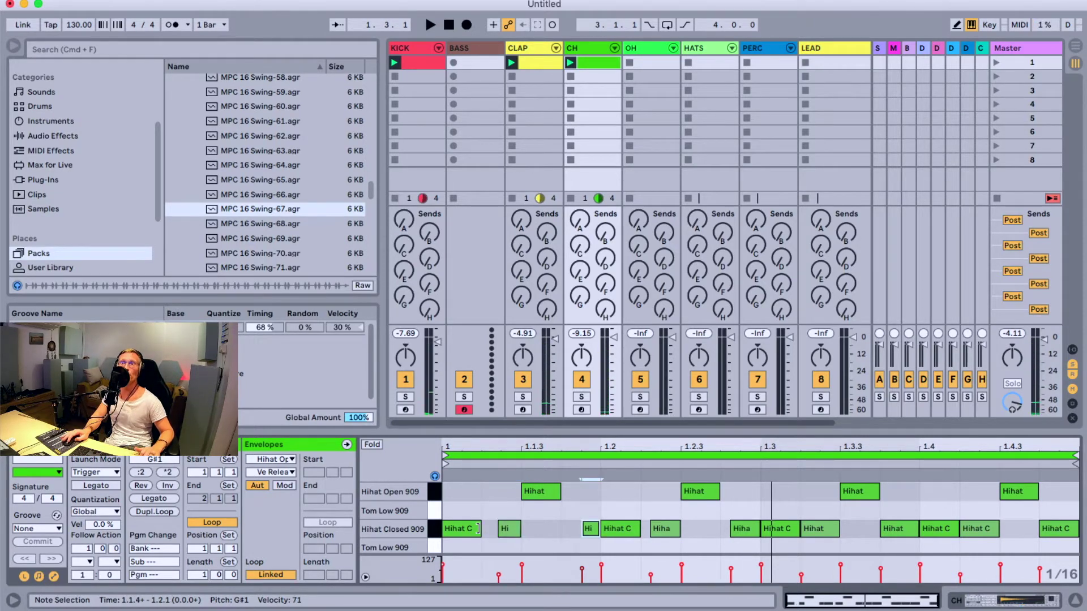
key("space")
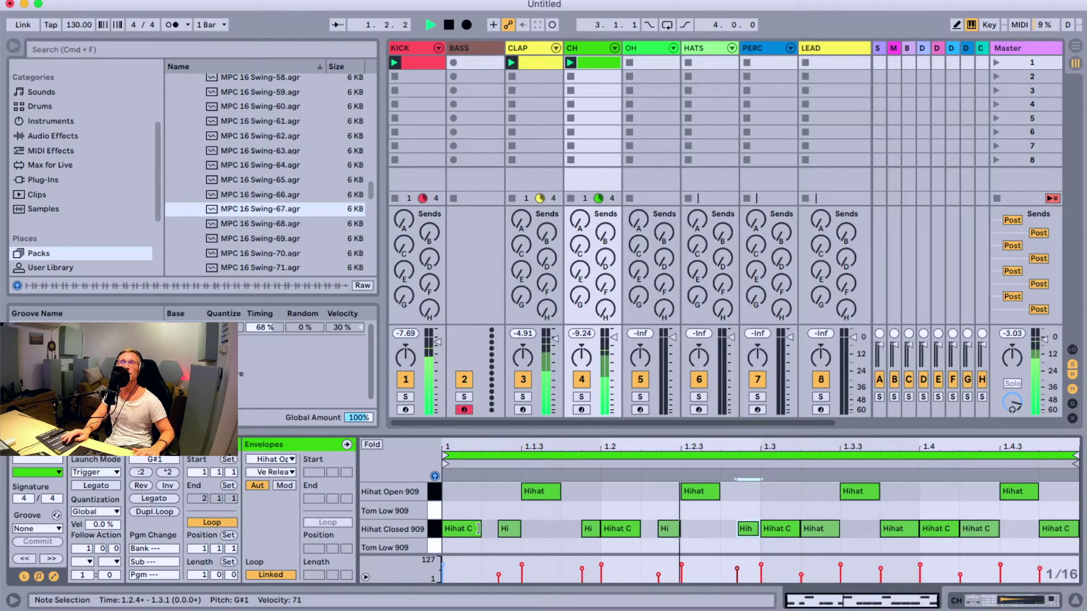
key("space")
Undo the extra delay on the four closed hi-hats, keeping the first slight shift.
key("super+z")
key("super+z")
key("super+z")
key("super+z")
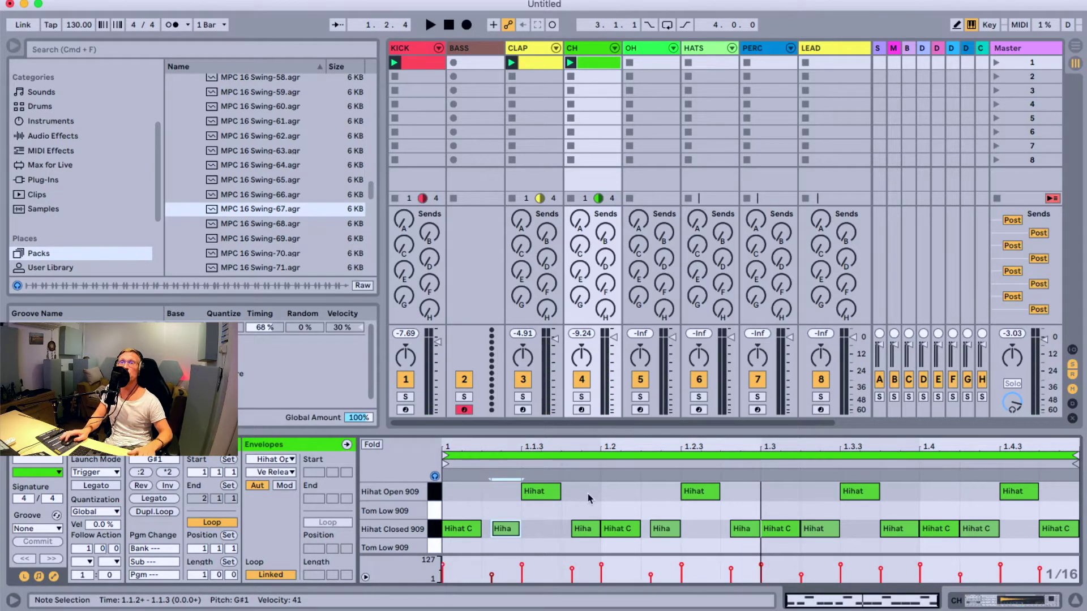
Open the CLAP clip, play it briefly, and duplicate its loop twice to a length of four bars.
scroll(586, 493, "down", 5)
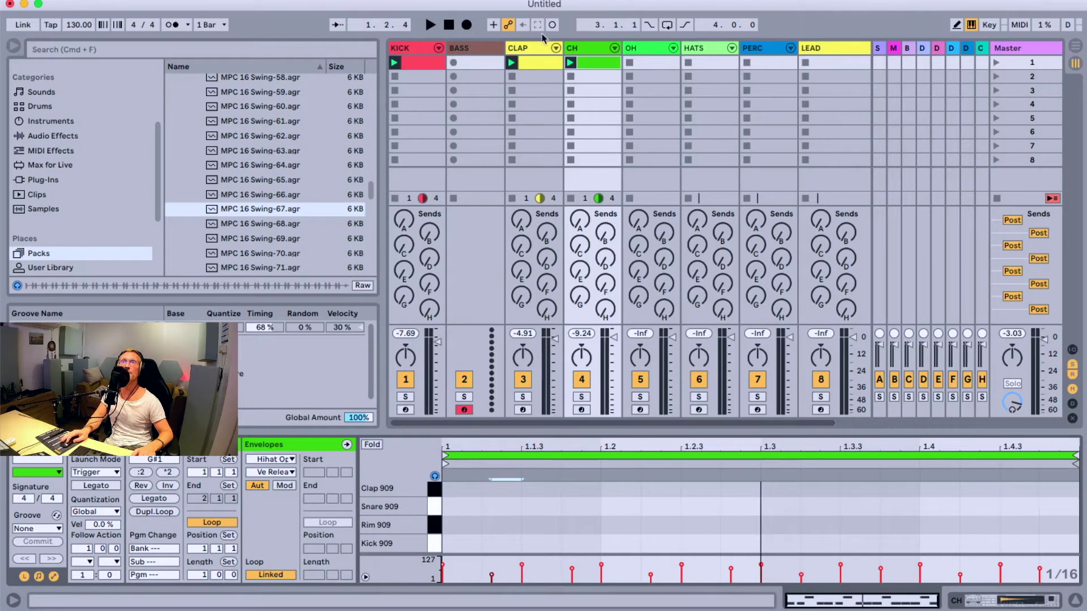
left_click(544, 64)
scroll(566, 528, "down", 3)
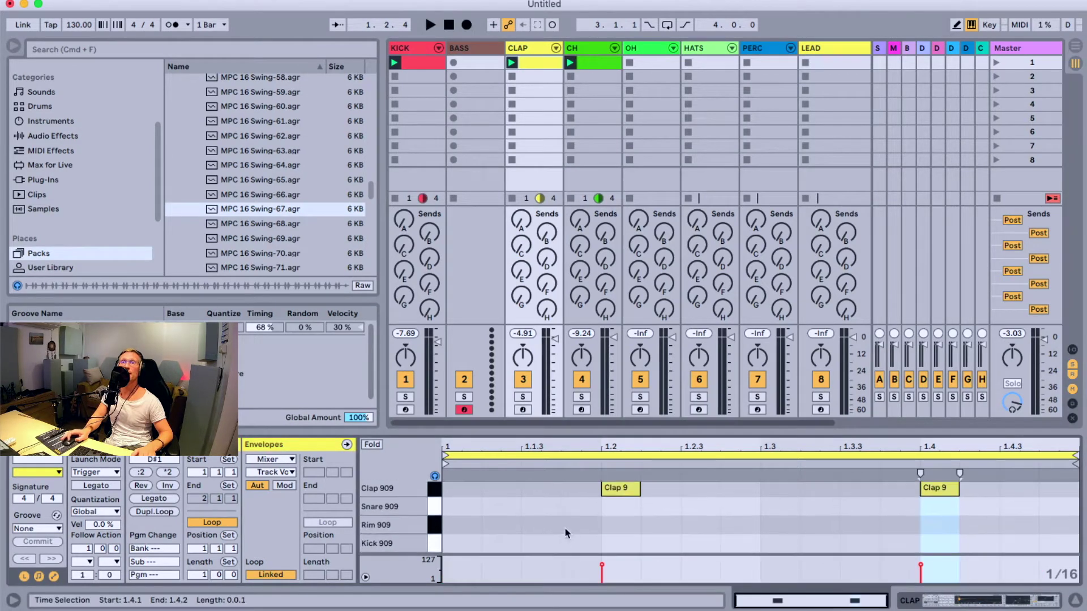
key("space")
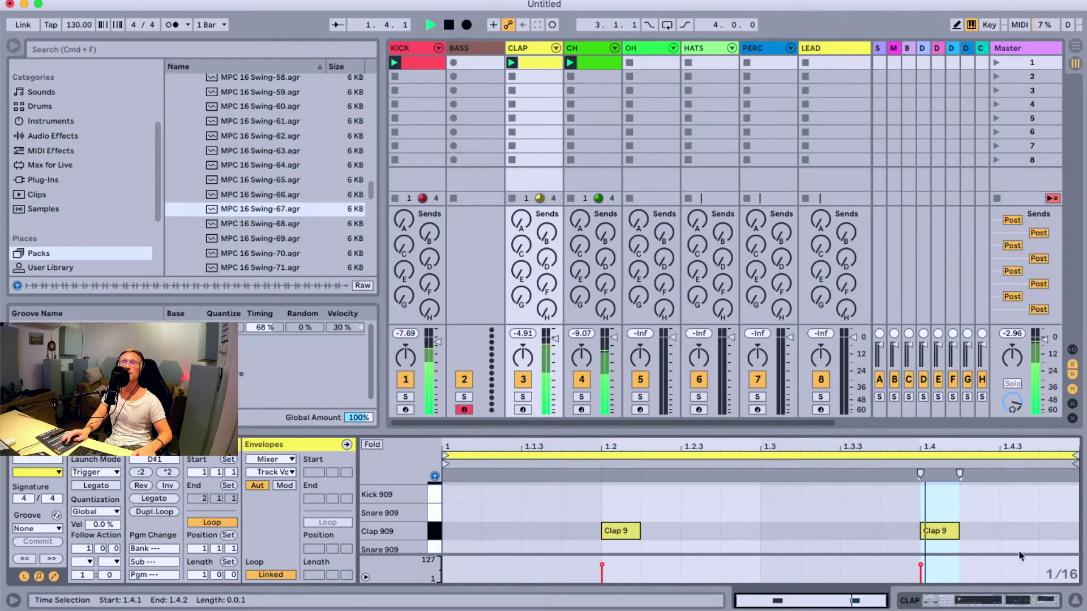
key("space")
left_click(154, 512)
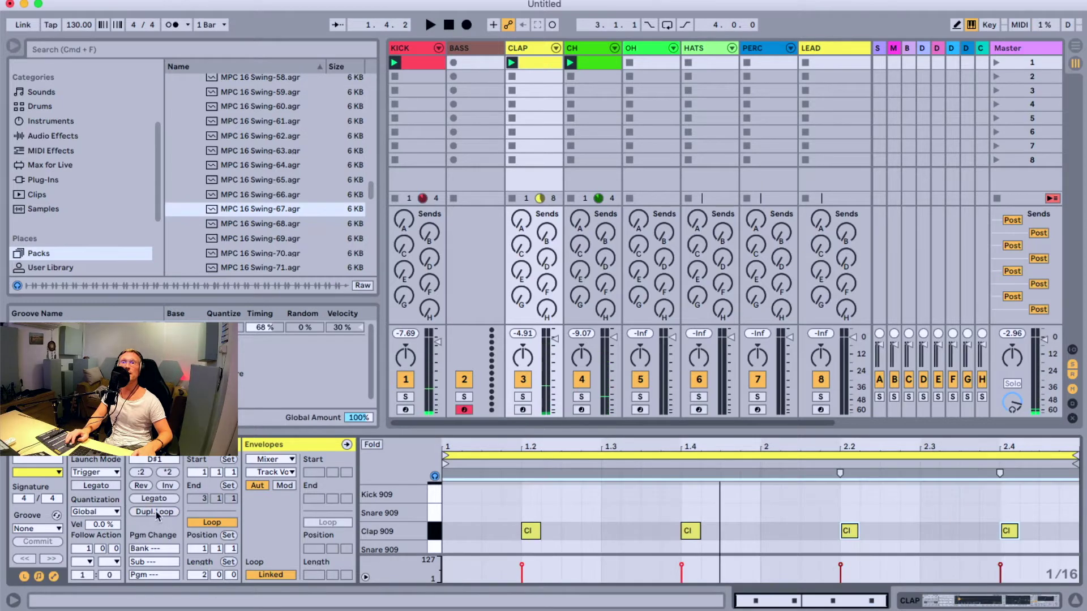
left_click(156, 512)
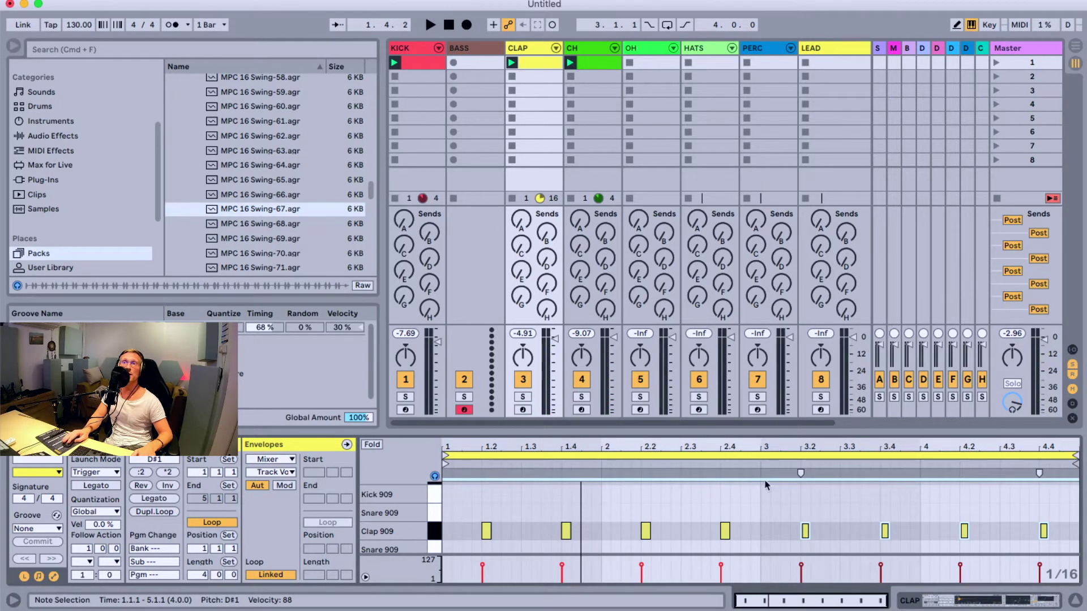
Add a Clap 909 note at 2.4.4 in the CLAP clip and play it back with the beat.
left_click_drag(761, 447, 759, 543)
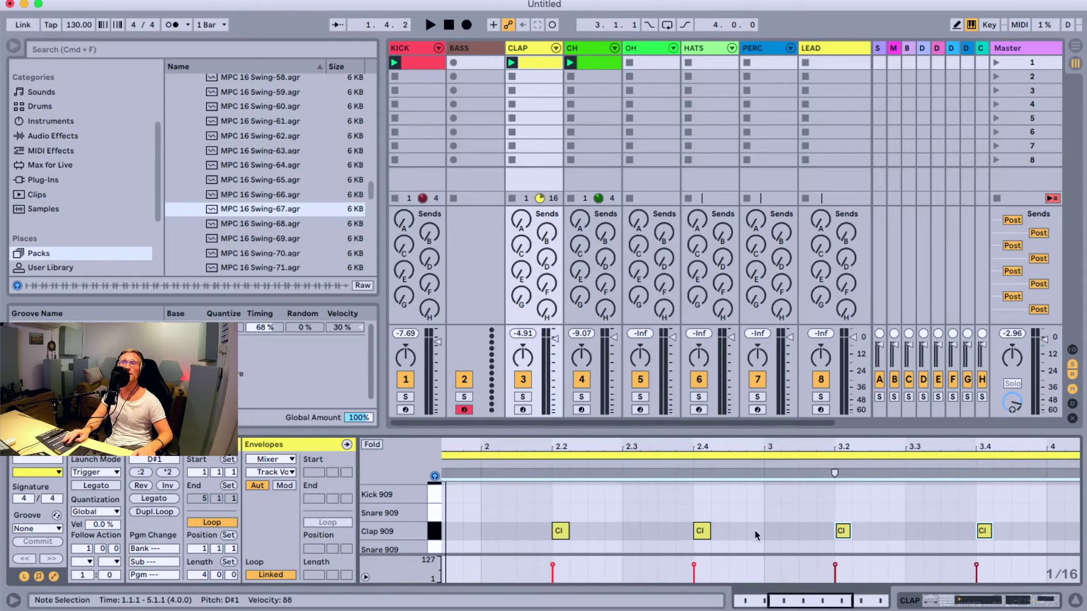
double_click(756, 534)
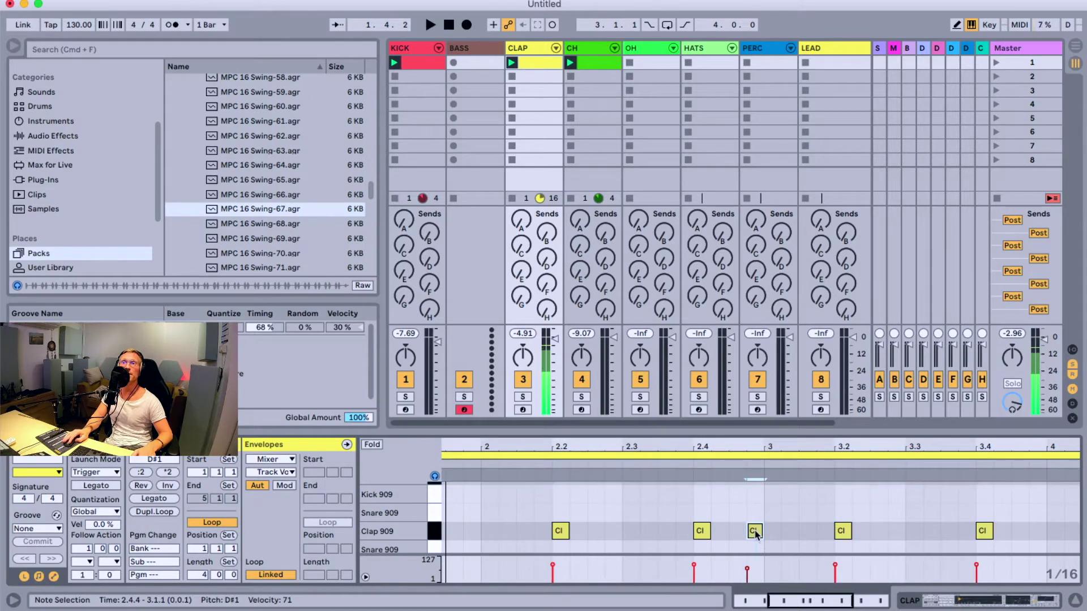
left_click(616, 463)
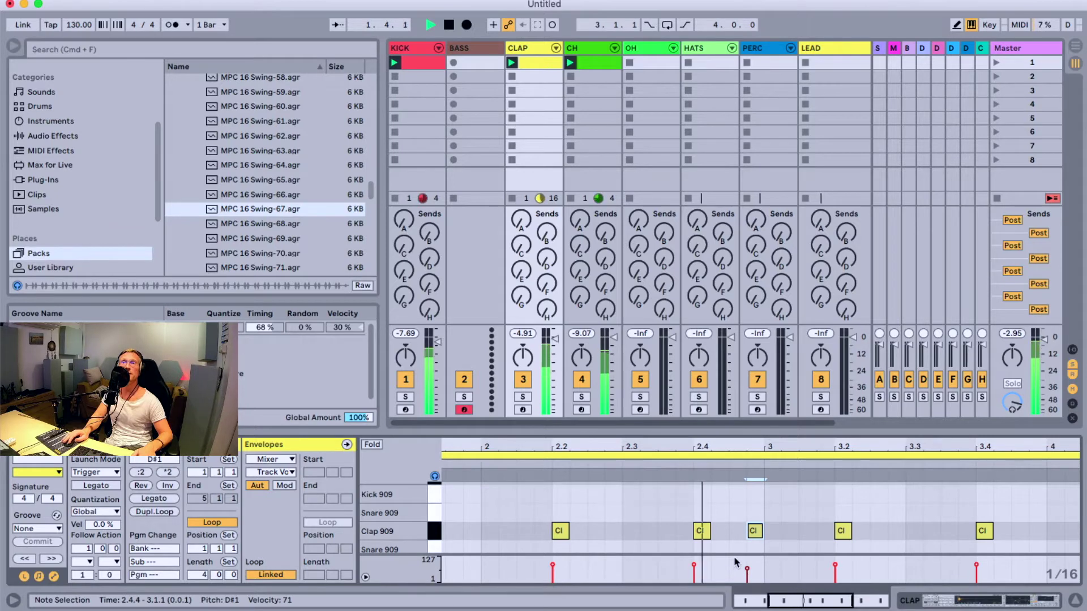
key("space")
Delay the start of the added clap at 2.4.4 slightly off the grid and play the clip around it.
key("plus")
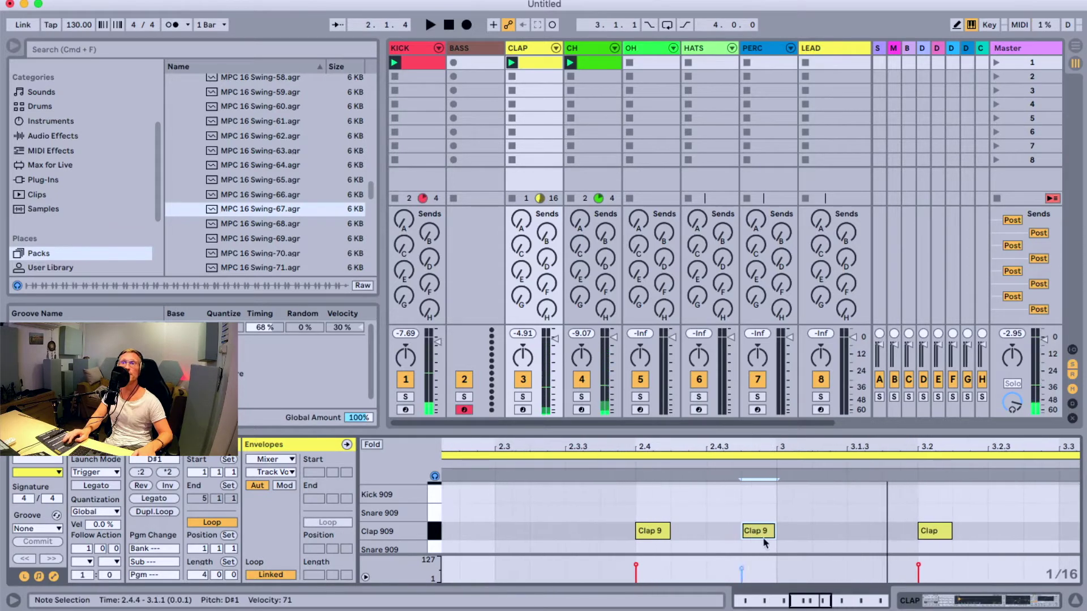
left_click_drag(740, 530, 751, 531)
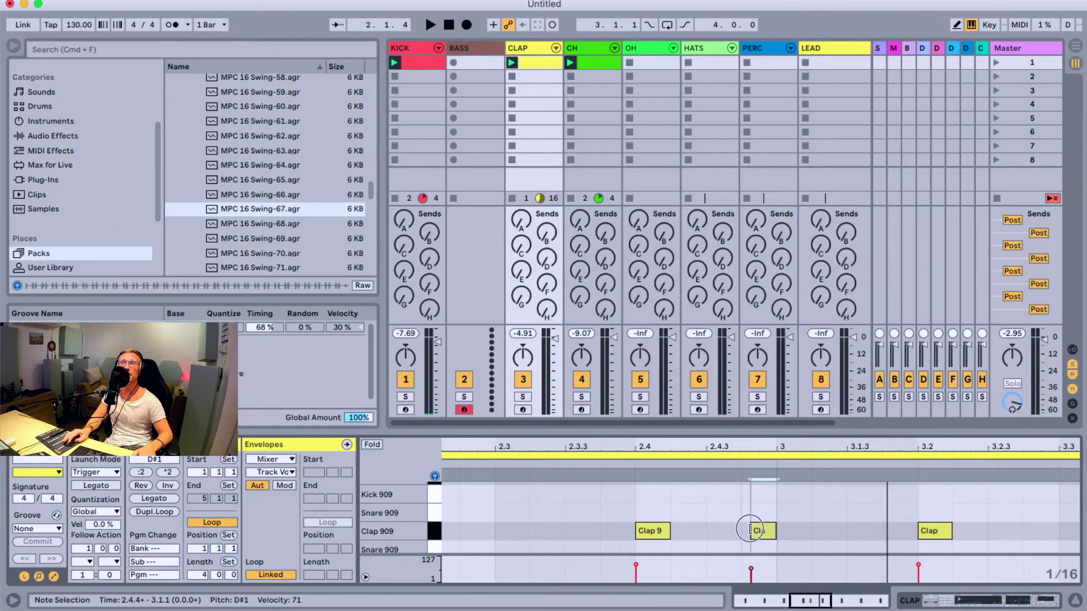
left_click(525, 455)
left_click_drag(544, 455, 481, 464)
left_click(481, 464)
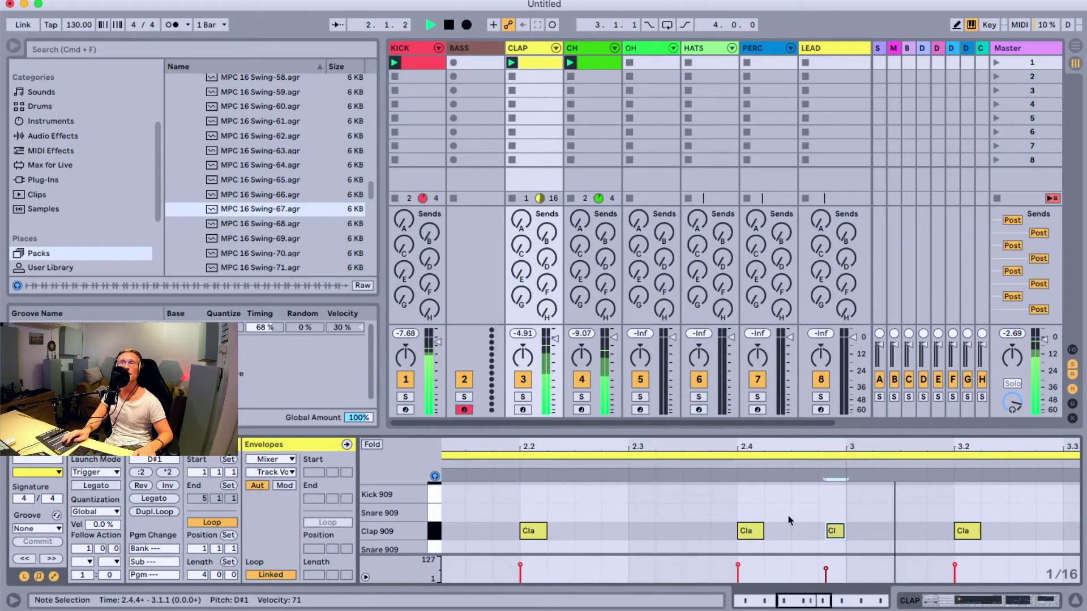
key("space")
Push the start of the off-grid clap before bar 3 a little further and play the pattern again.
left_click(831, 531)
left_click_drag(826, 533, 830, 533)
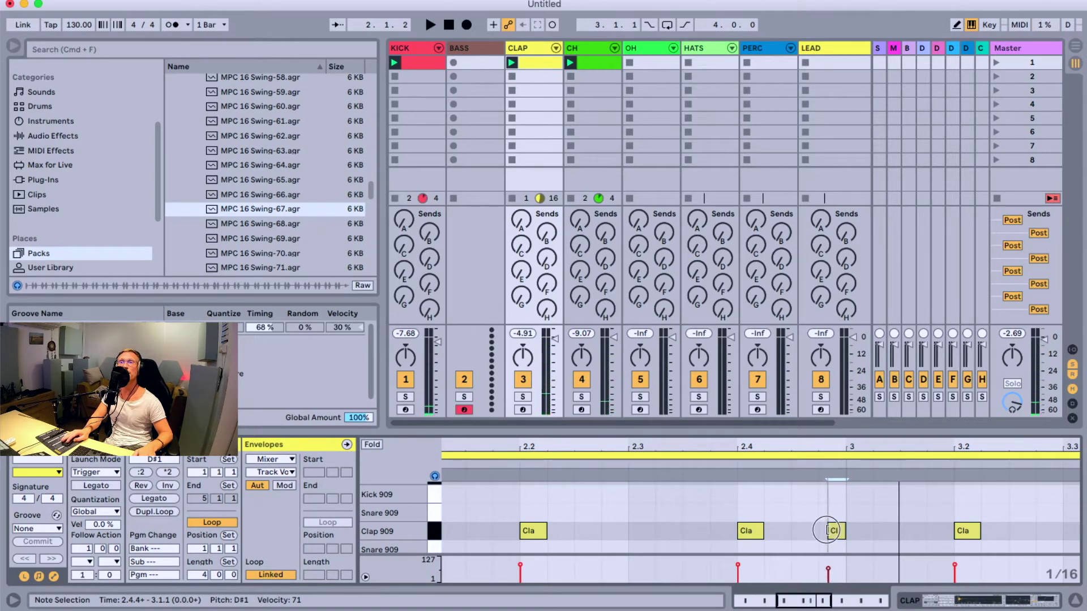
left_click(373, 470)
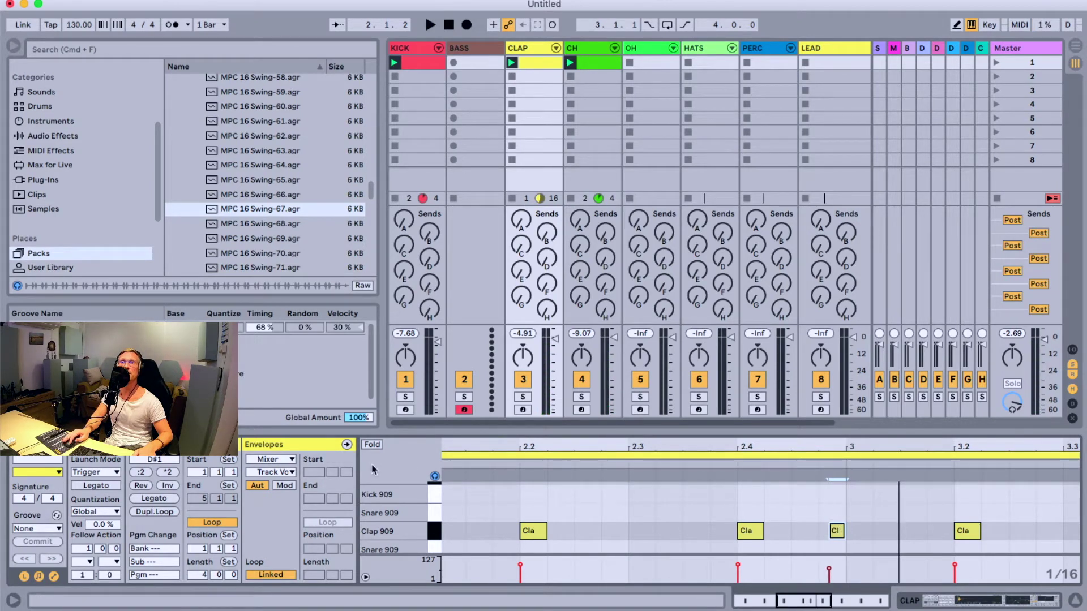
left_click(458, 465)
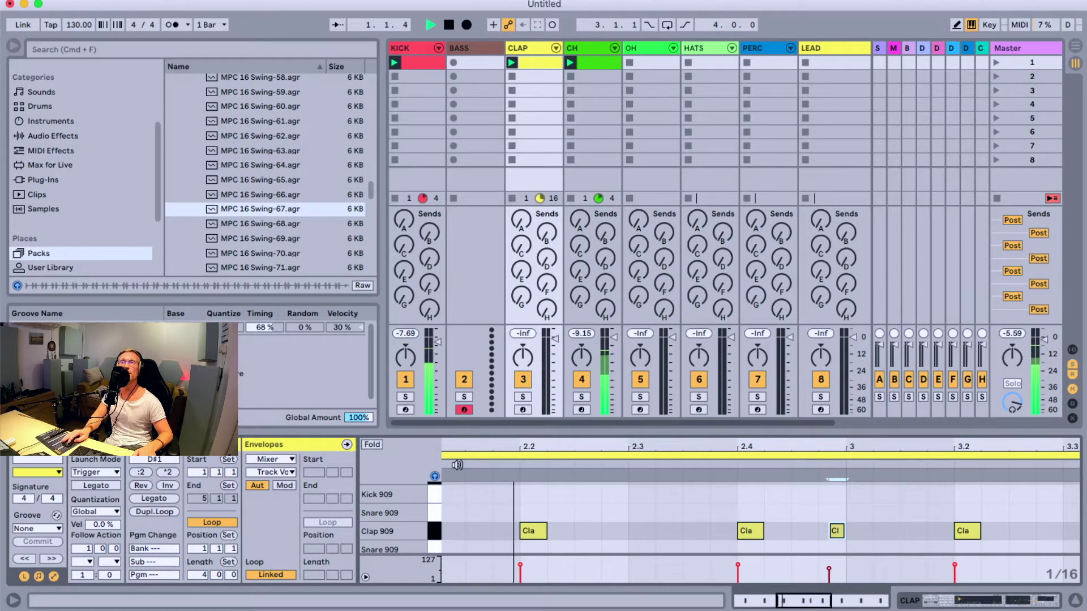
left_click(841, 530)
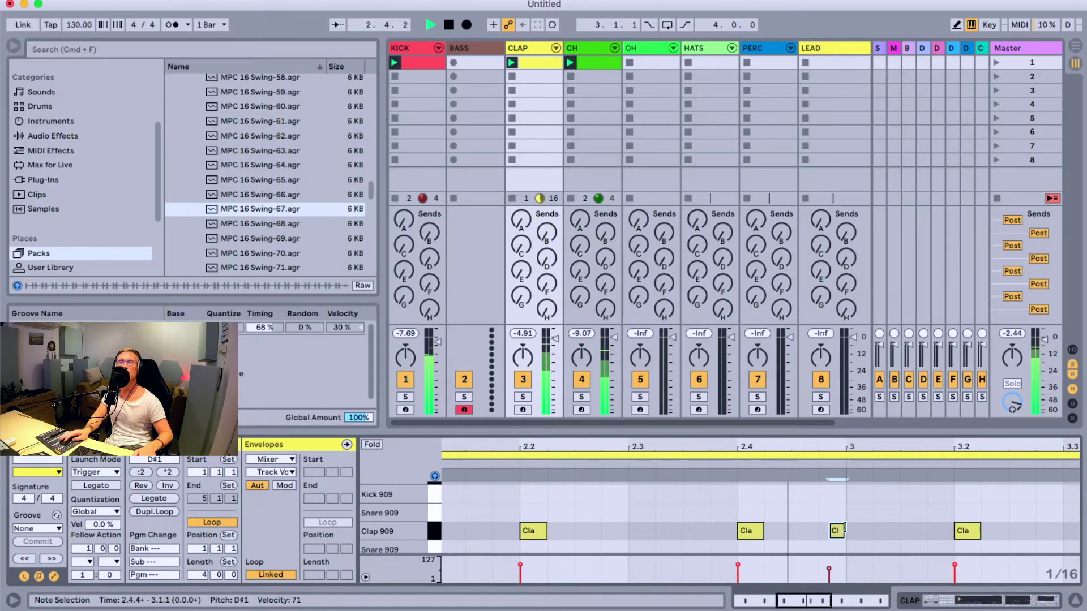
Try quantizing the off-grid clap before bar 3, listen to it, undo the quantization and stop playback.
key("super+u")
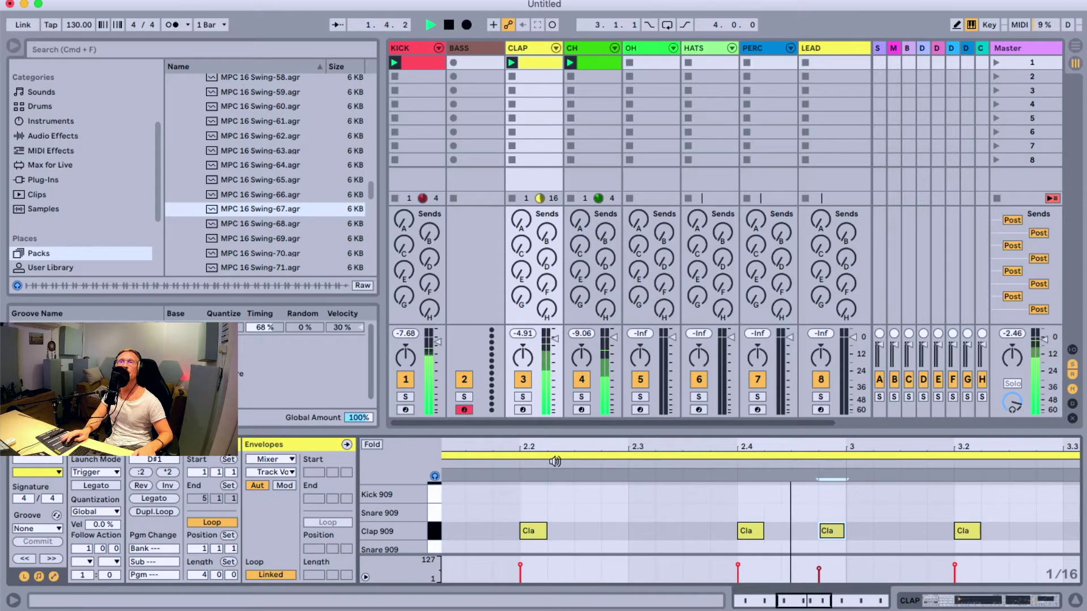
key("super+z")
key("space")
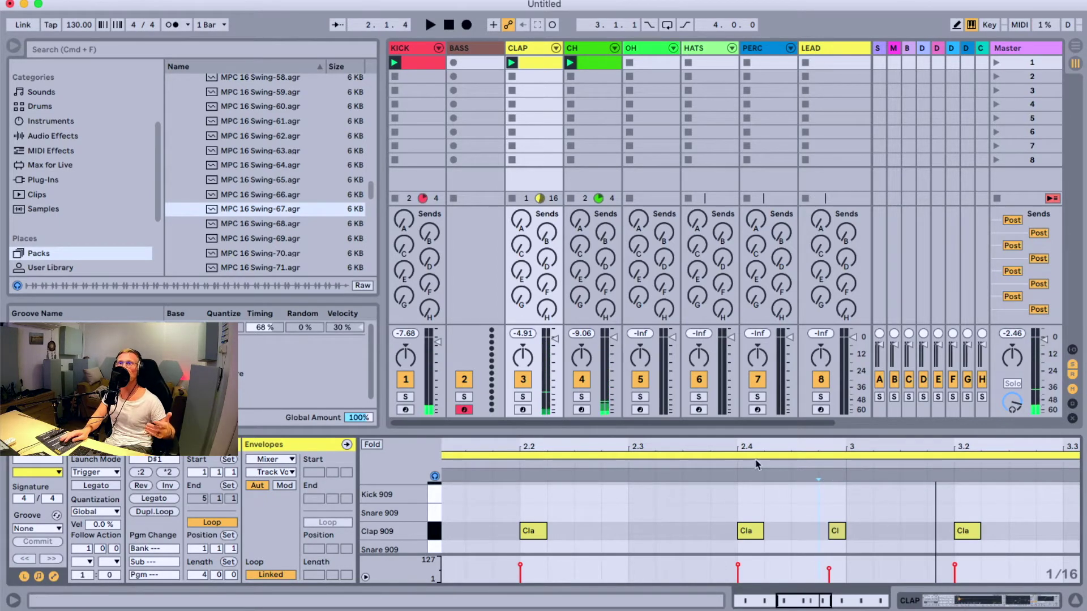
Add a Clap 909 note at 4.3.4, delay its start slightly off the grid and lower its velocity to 56.
left_click_drag(755, 449, 755, 436)
left_click_drag(705, 497, 760, 553)
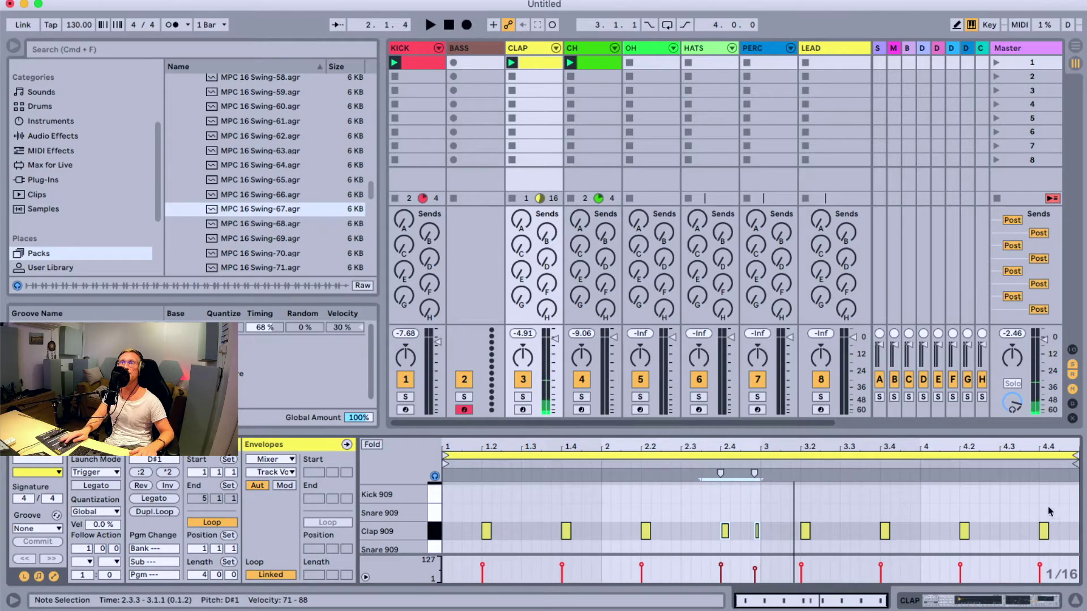
left_click(1044, 531)
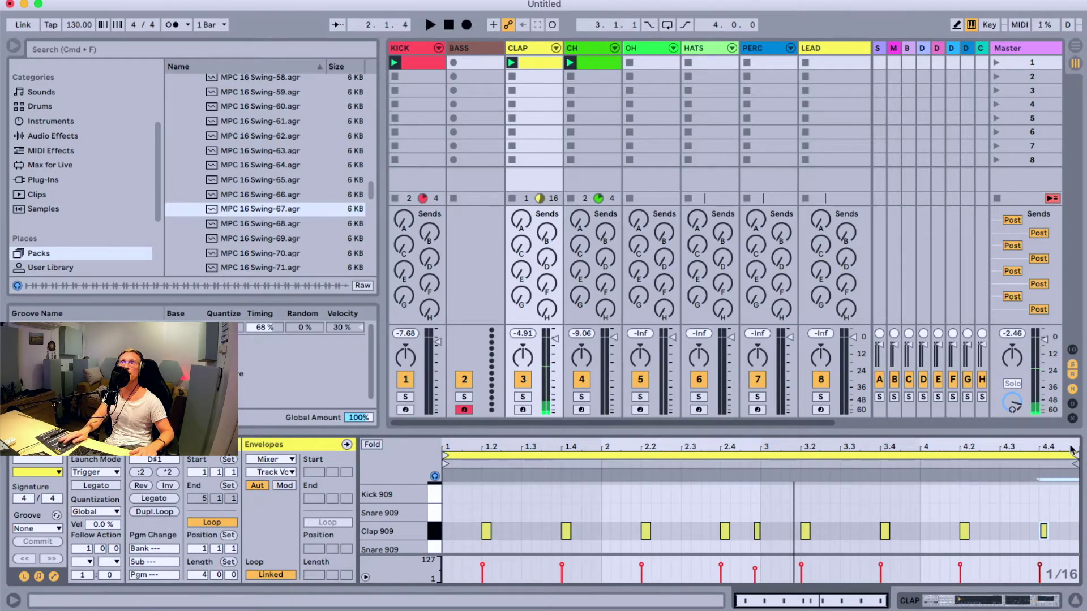
left_click_drag(1072, 450, 1070, 481)
double_click(970, 532)
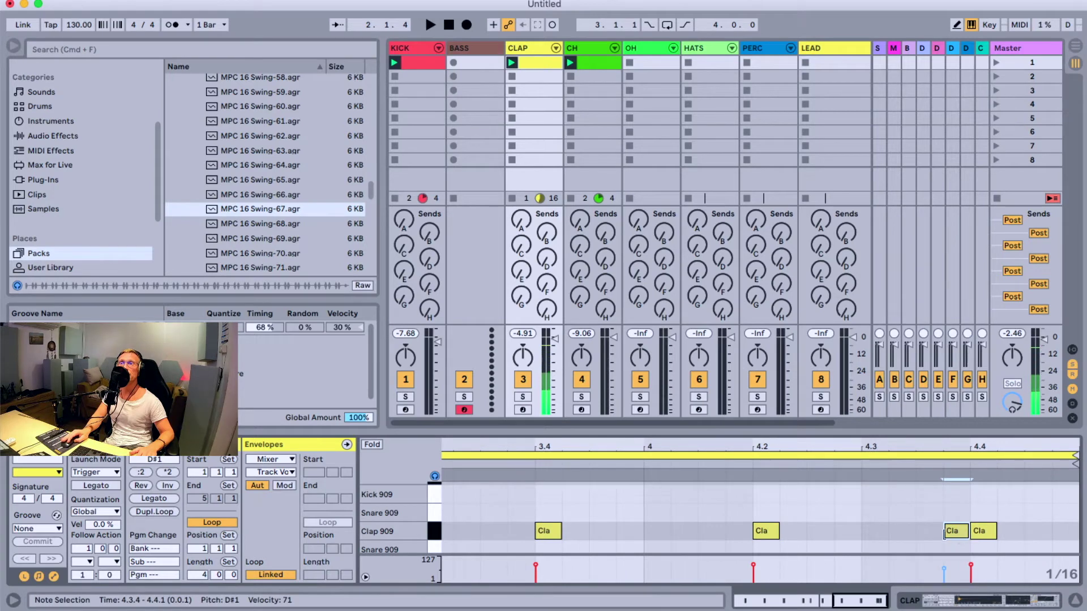
left_click_drag(944, 535, 960, 530)
left_click(956, 568)
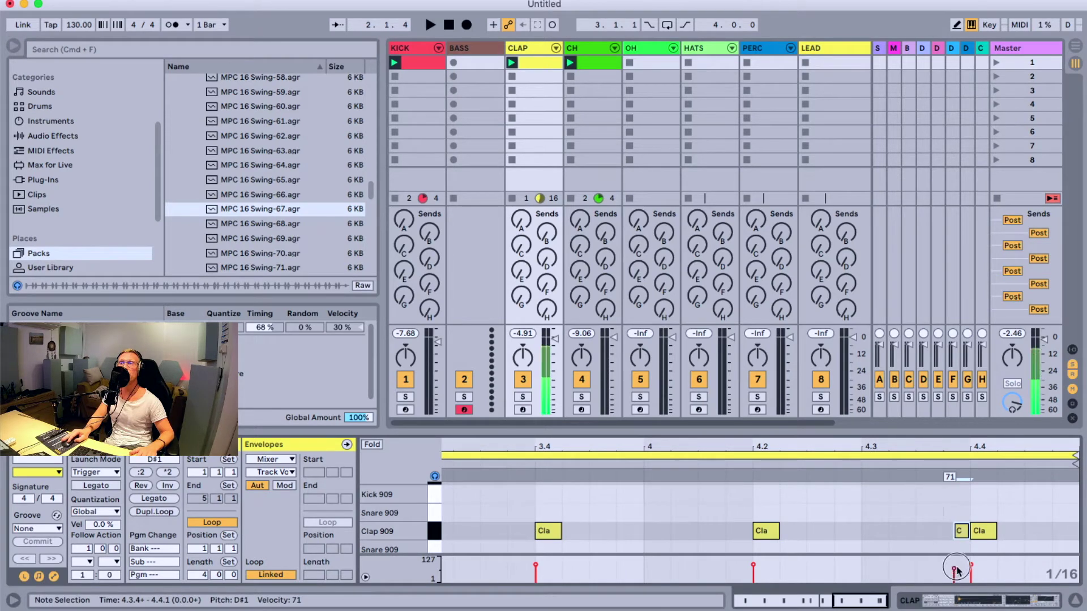
left_click_drag(957, 571, 950, 531)
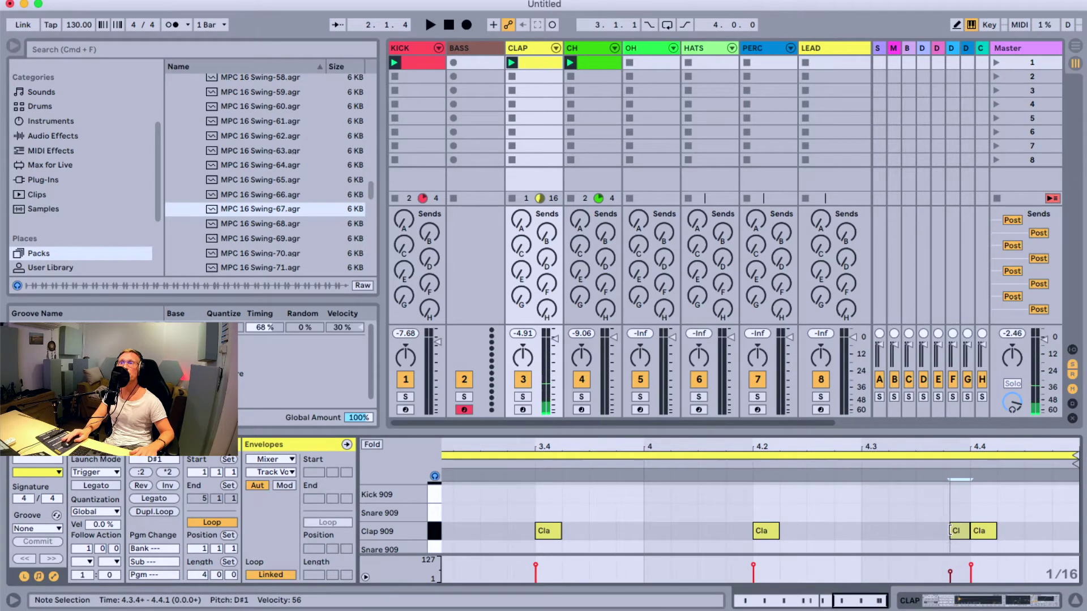
Add Clap 909 notes at 4.4.4 and 4.4.2, and delay the start of the 4.4.2 clap slightly off the grid.
left_click(1067, 532)
double_click(1067, 533)
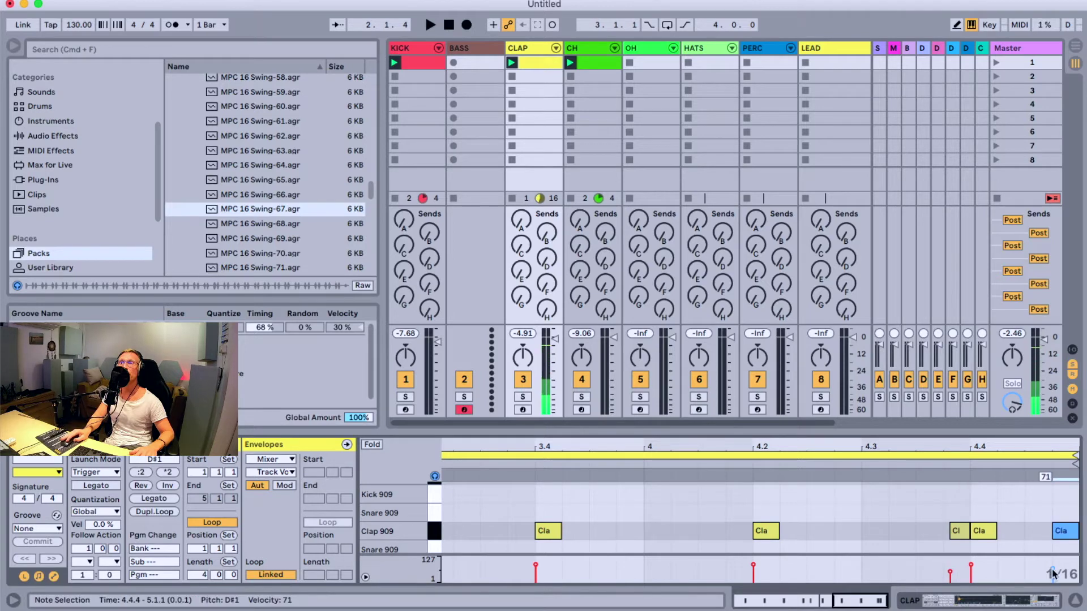
double_click(1045, 531)
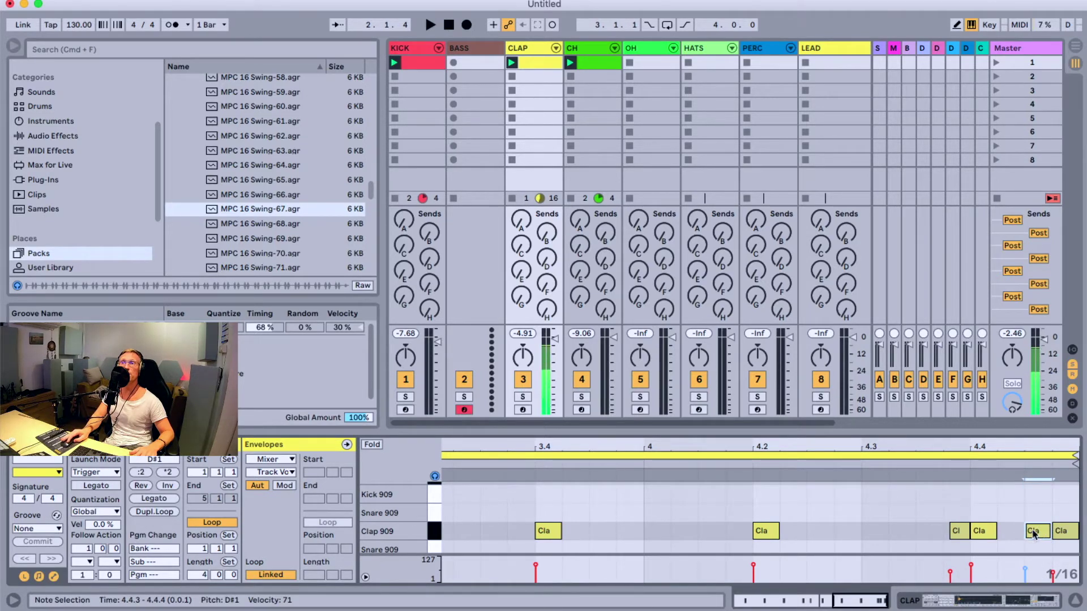
double_click(1032, 533)
double_click(1013, 532)
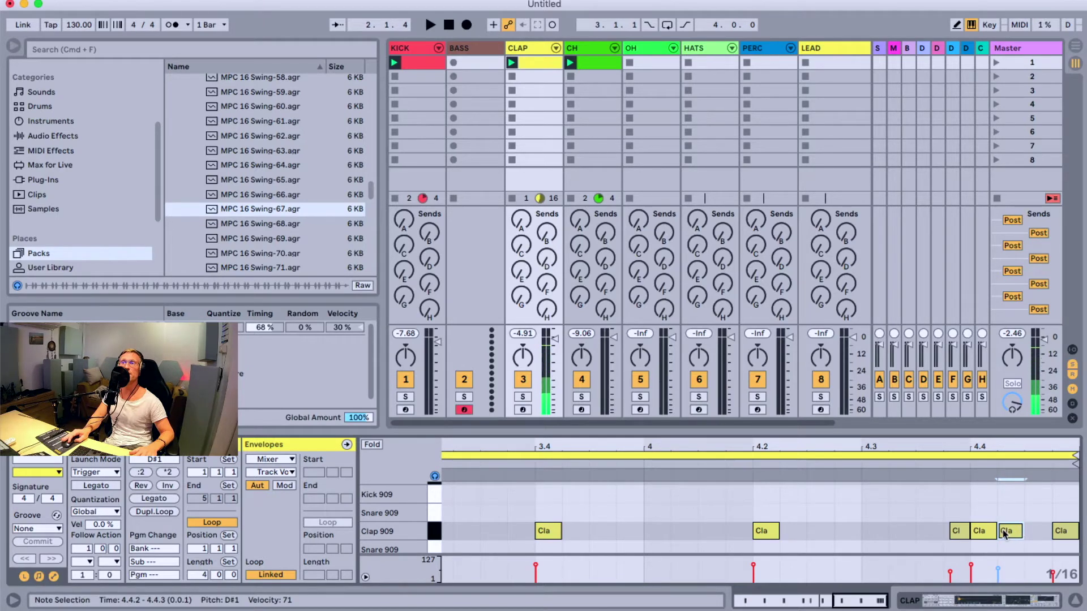
left_click_drag(1001, 533, 1008, 532)
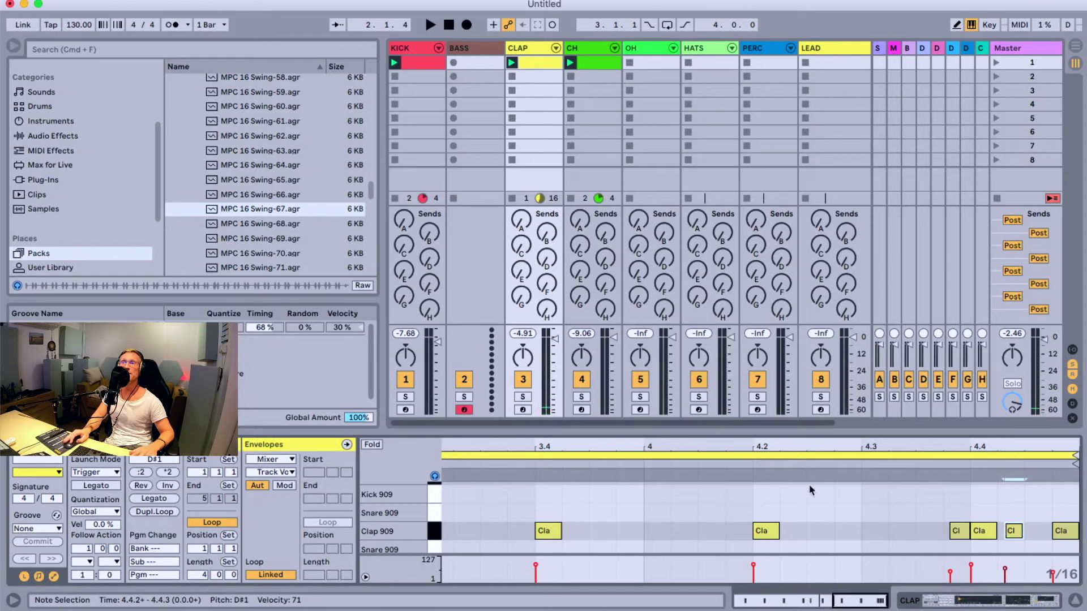
Play the whole four-bar clap pattern with the beat, and stop playback.
left_click(621, 464)
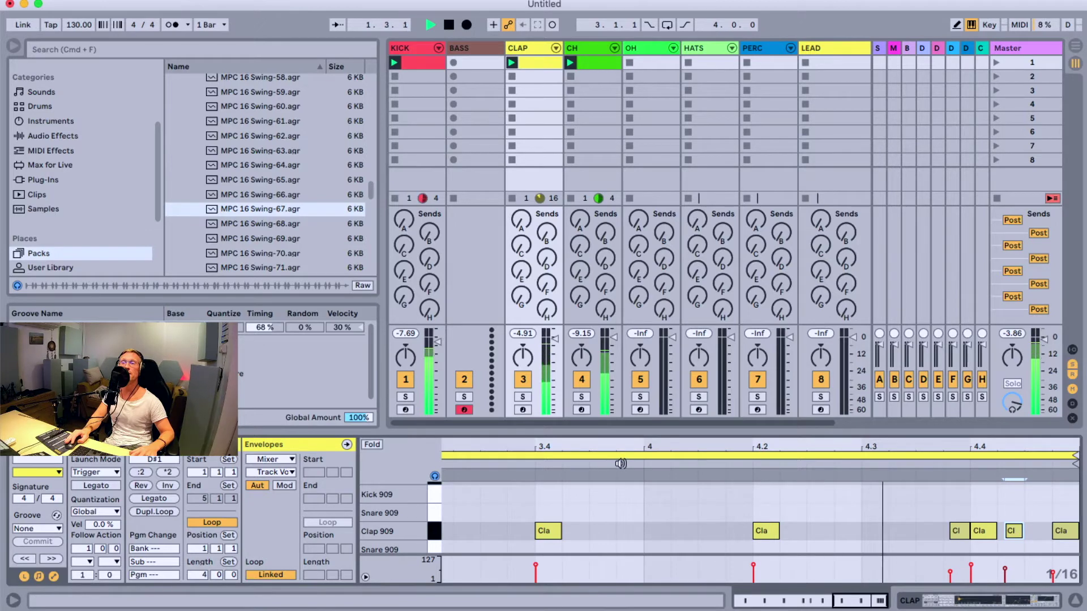
left_click_drag(650, 447, 650, 430)
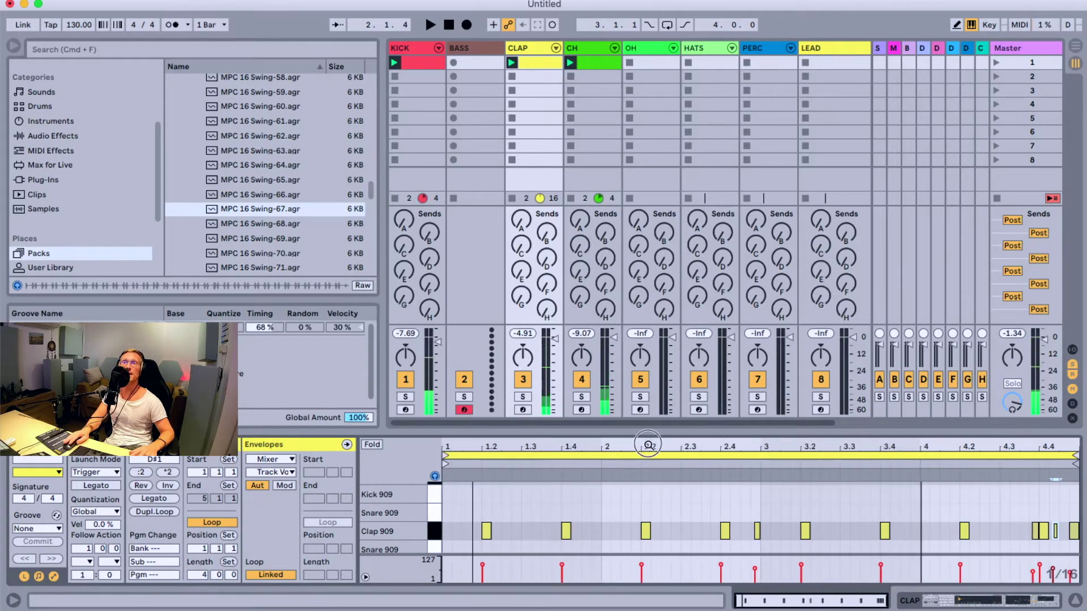
key("space")
key("space")
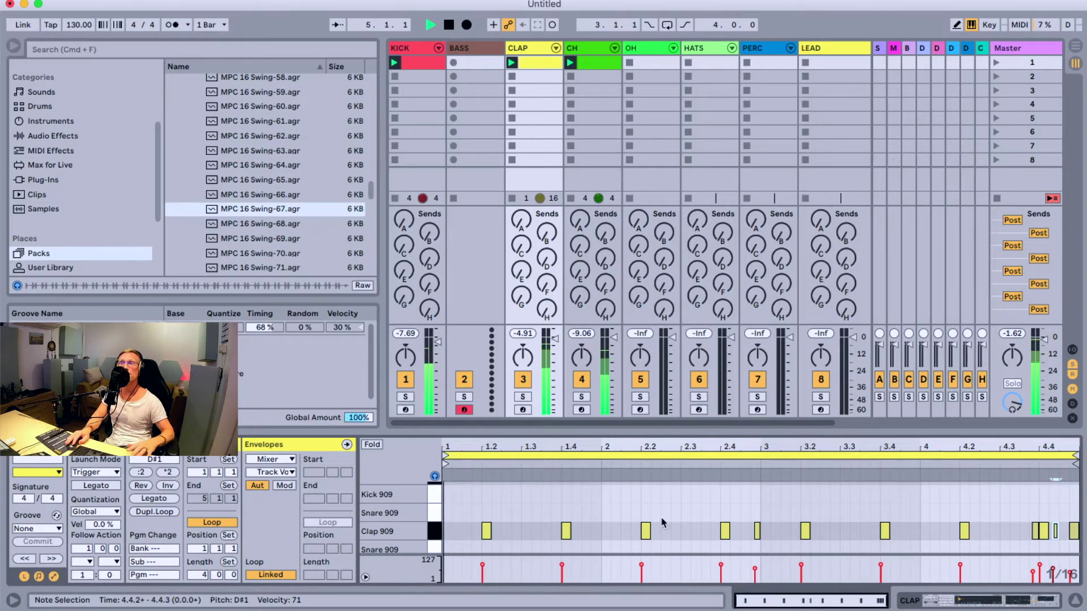
key("space")
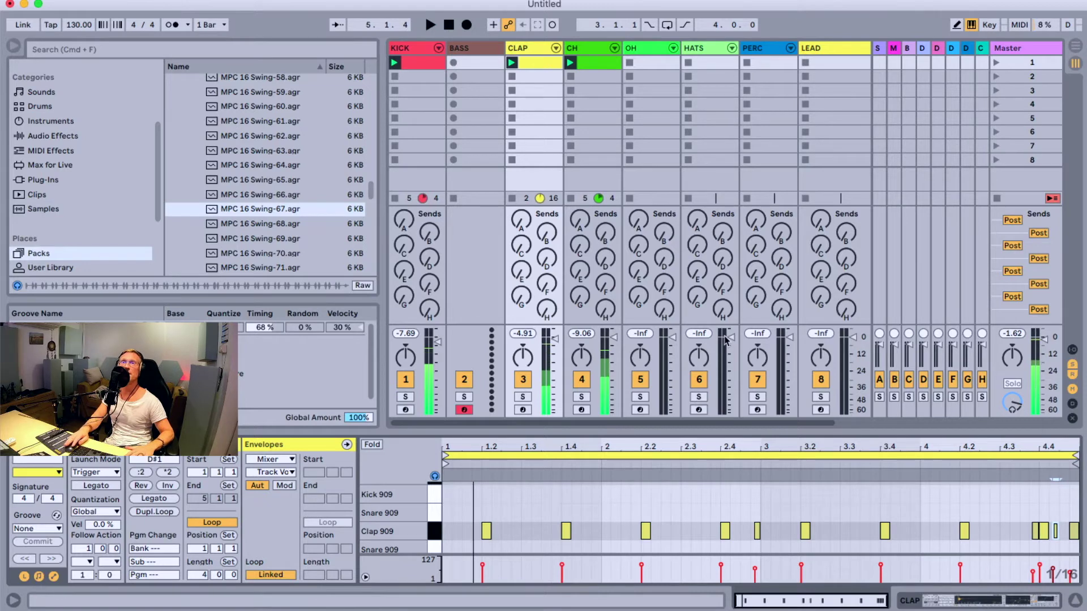
Shorten the CH clip's loop to two beats, ending at 1.3.1, and play the beat with the CLAP clip open.
left_click(606, 62)
scroll(647, 532, "up", 3)
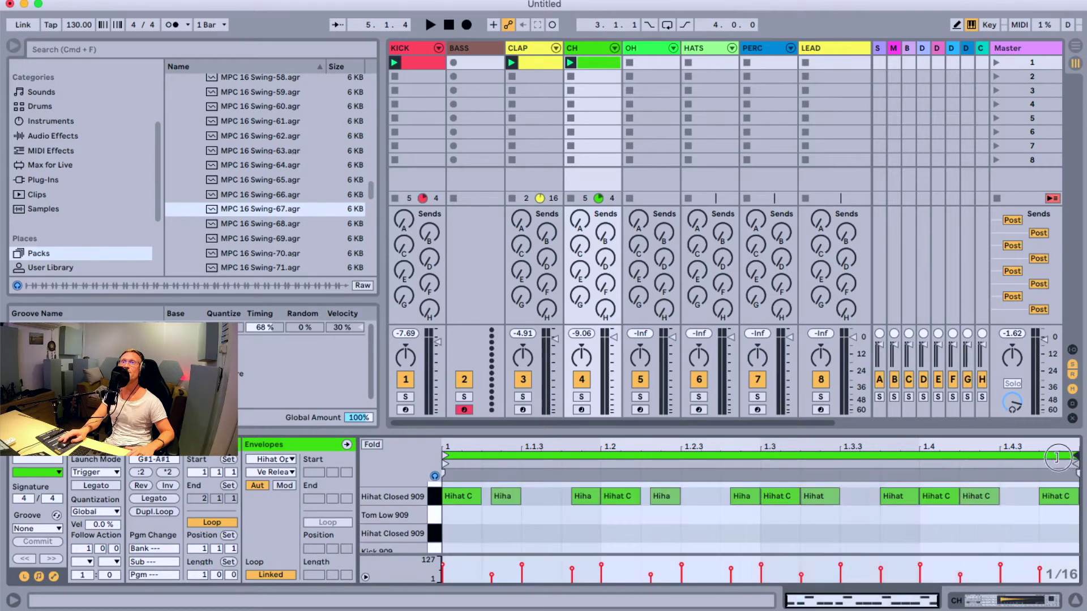
left_click_drag(1077, 457, 760, 458)
key("space")
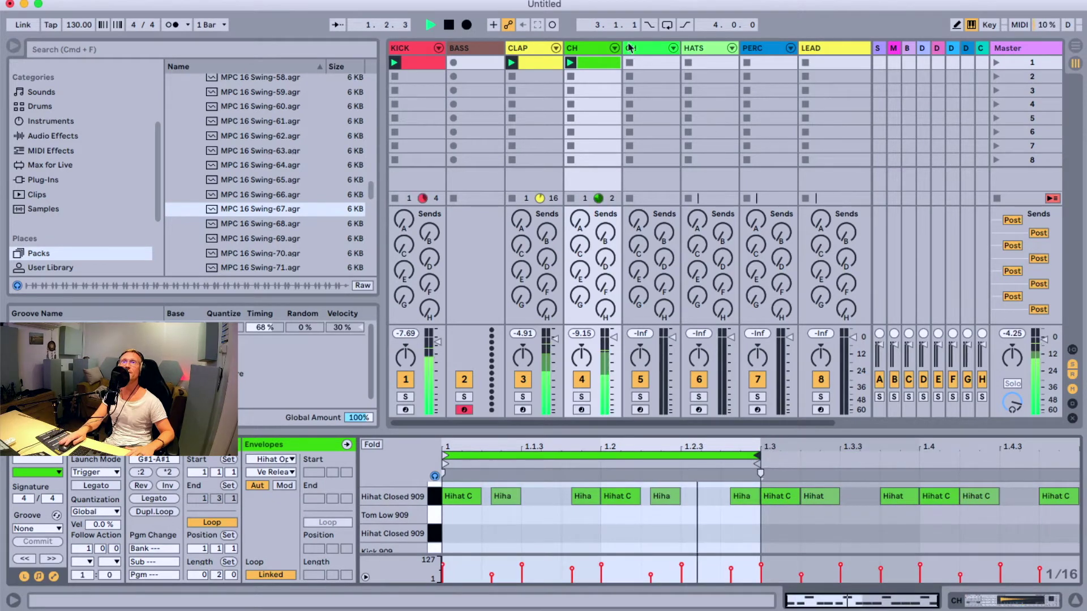
left_click(542, 67)
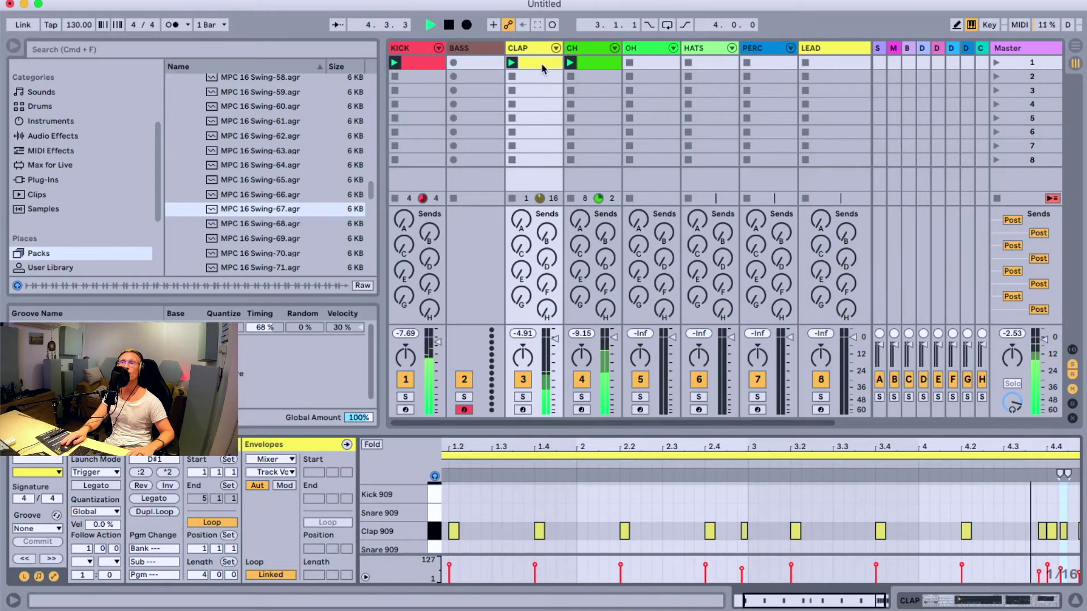
left_click(754, 485)
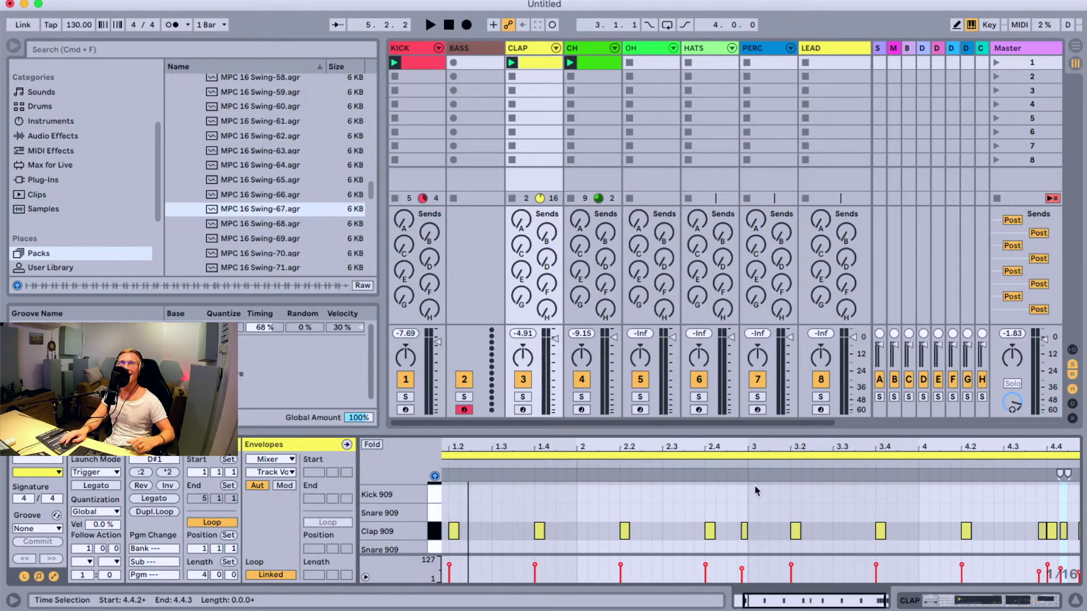
Browse the groove files in the Core Library's Swing and Groove folder, including the contents of the Hip Hop subfolder.
scroll(272, 210, "down", 10)
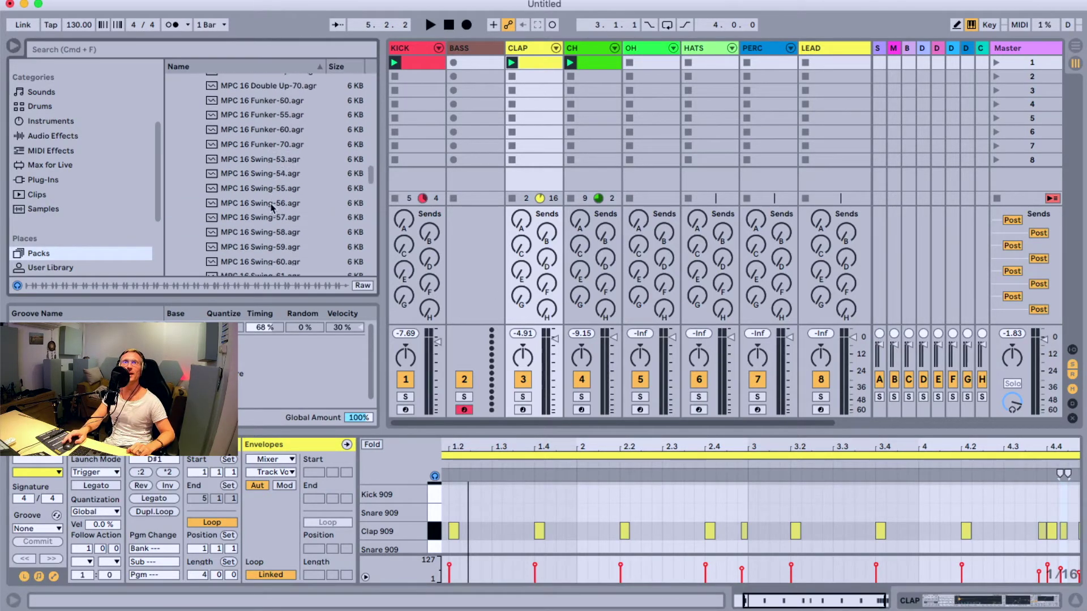
scroll(270, 177, "up", 10)
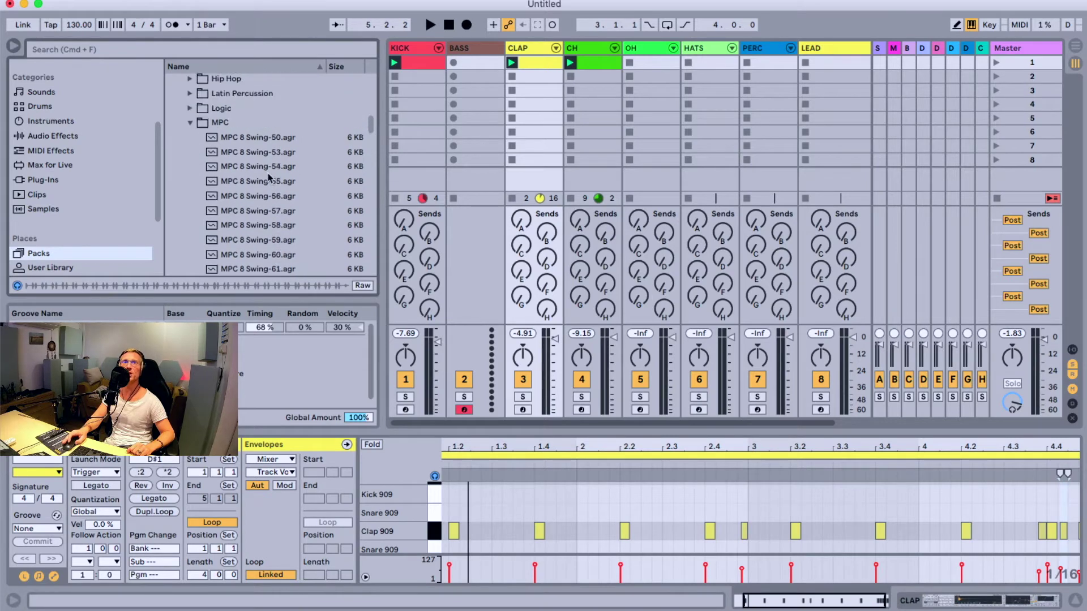
scroll(186, 217, "down", 3)
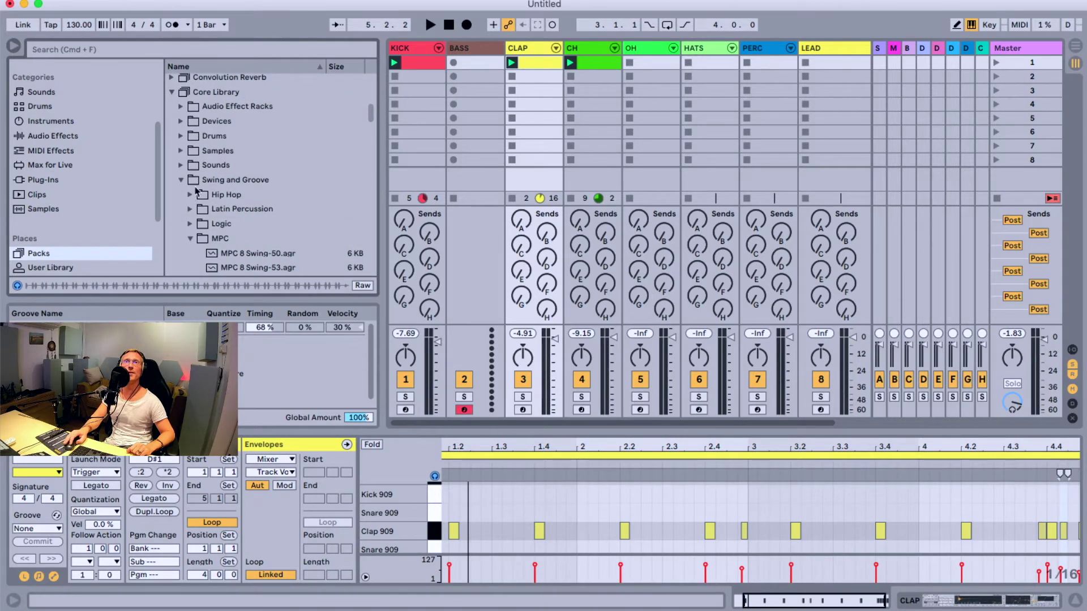
left_click(190, 195)
left_click(237, 214)
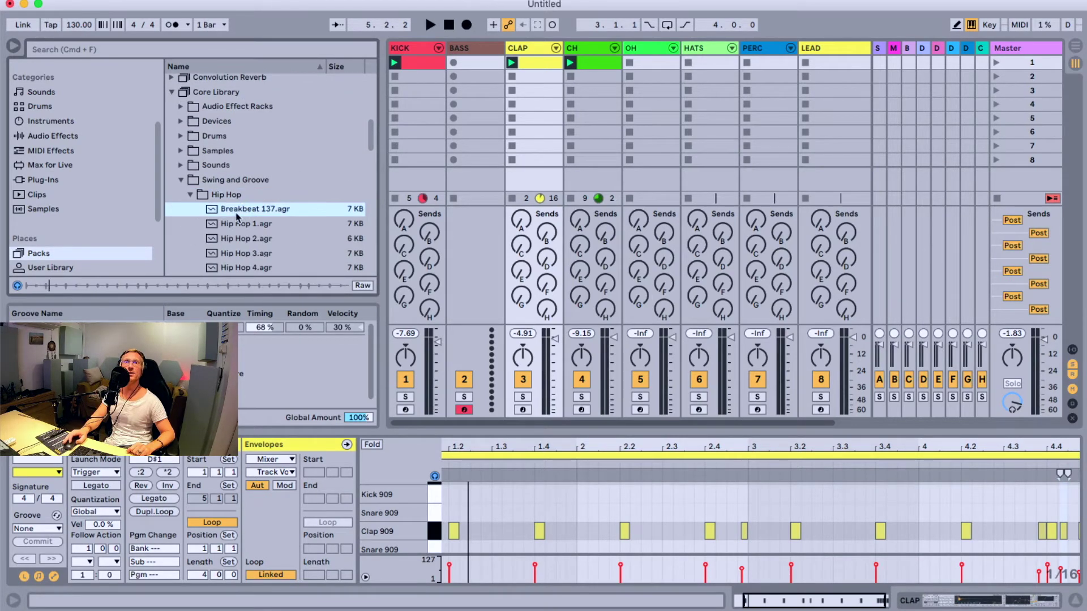
left_click(192, 196)
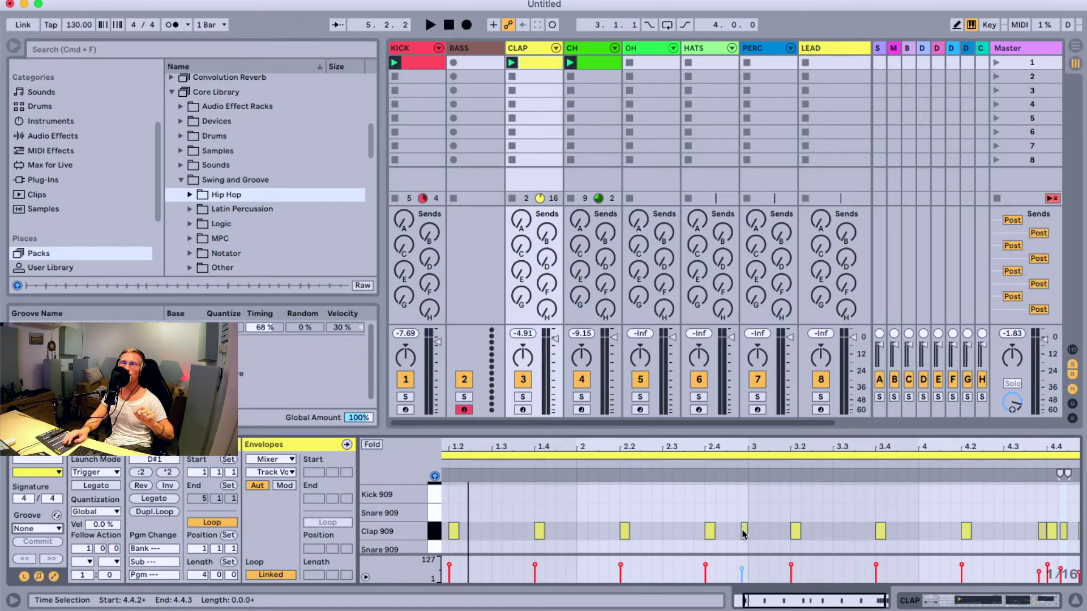
left_click(289, 365)
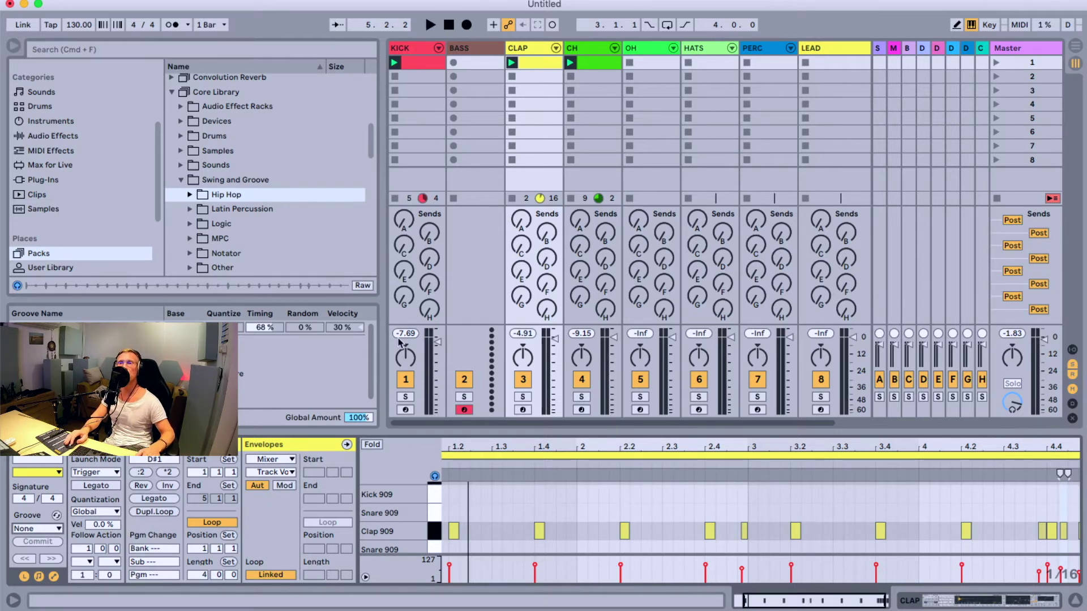
Create an empty clip in the first slot of the BASS track and load the Operator instrument onto it.
double_click(474, 63)
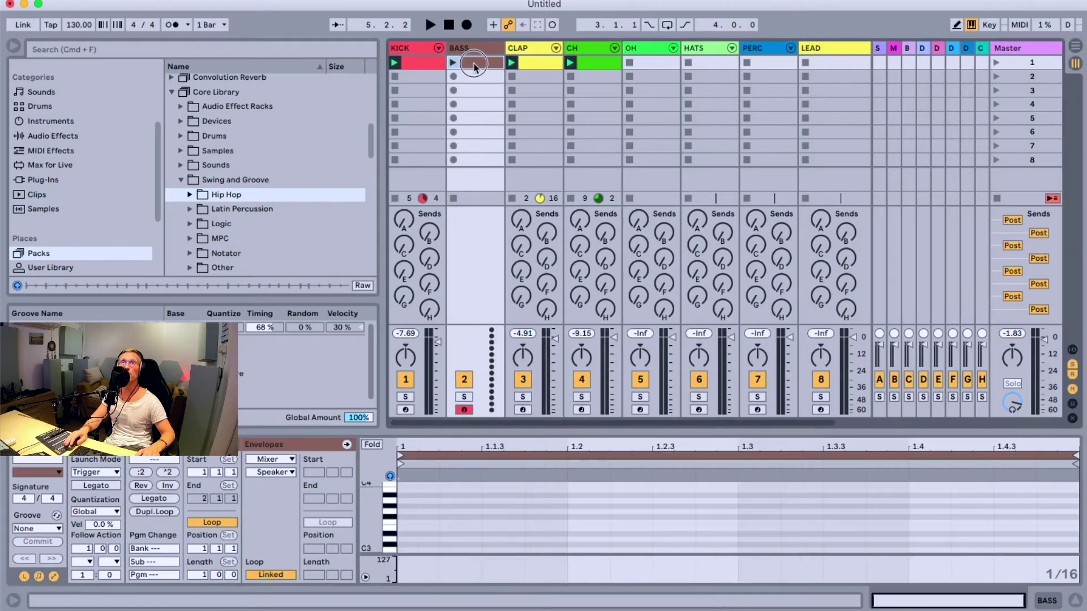
left_click(473, 47)
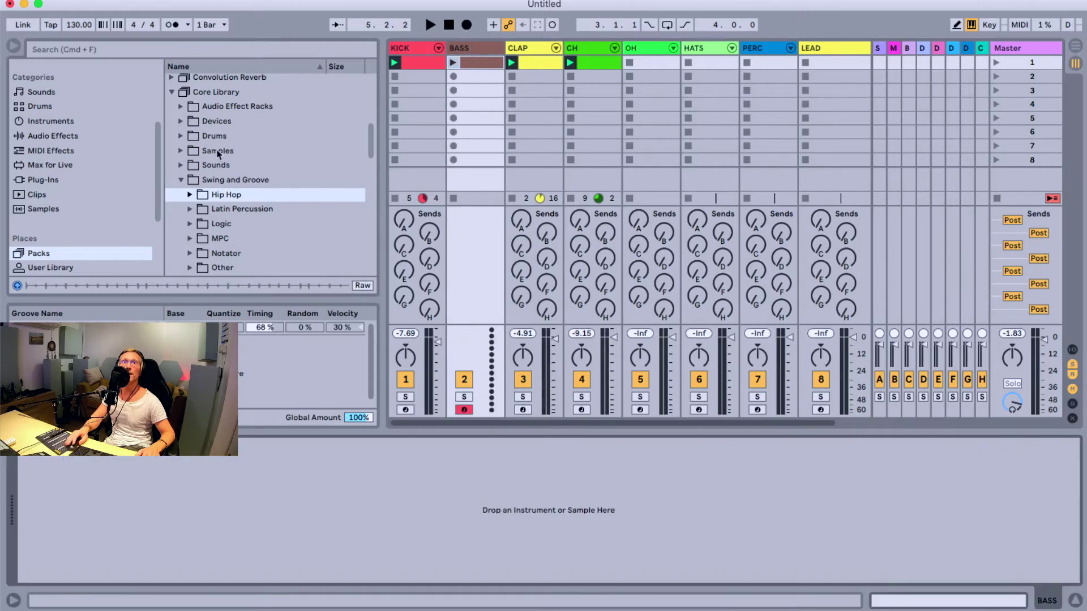
left_click(65, 121)
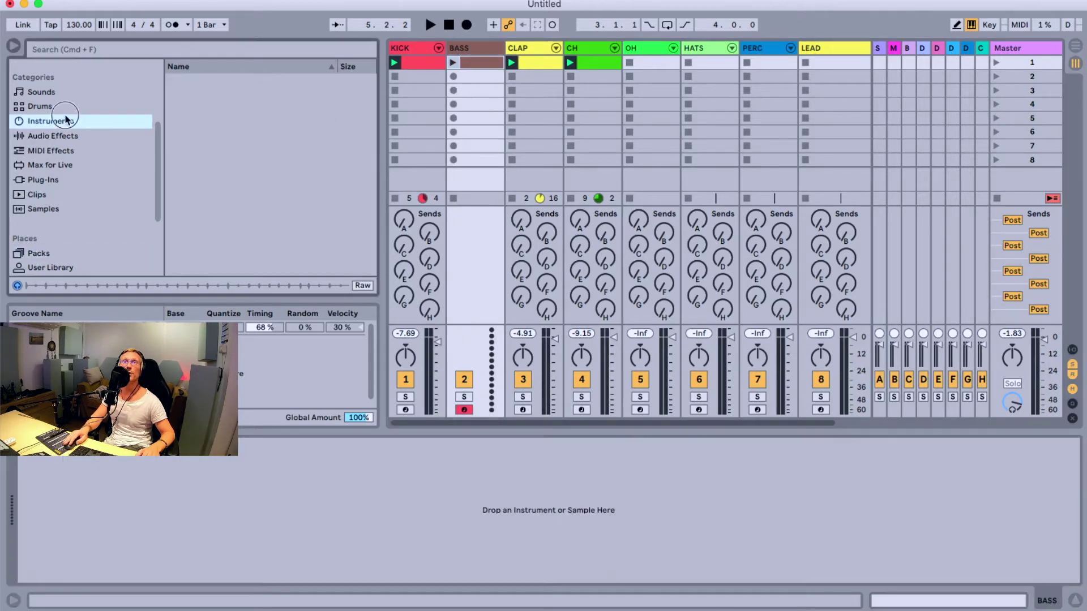
double_click(228, 183)
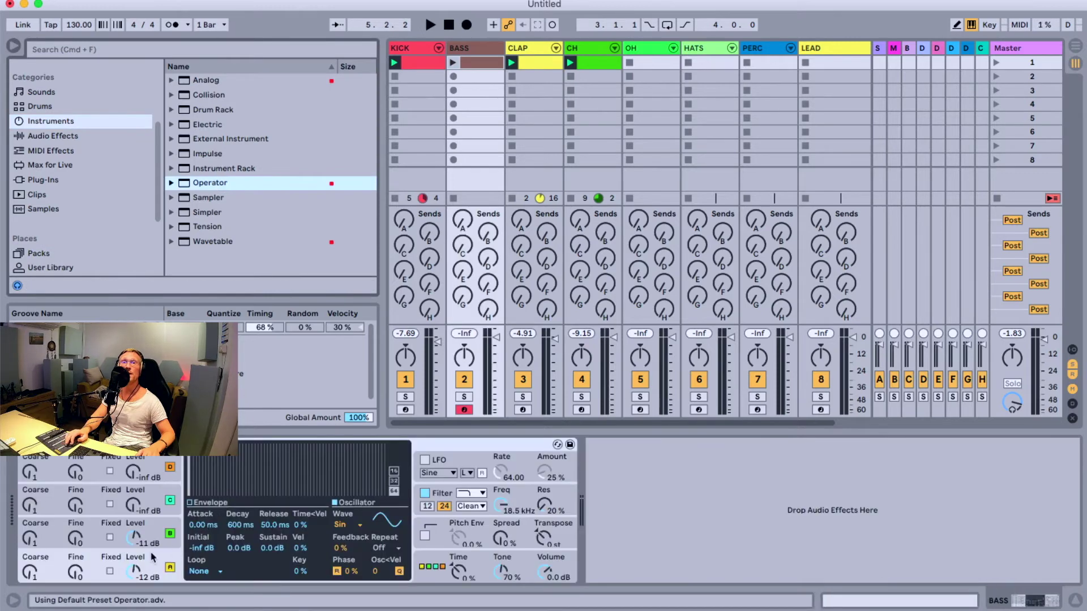
Switch Operator to the algorithm with two parallel oscillator pairs, and set oscillator B's level to -17 dB.
left_click(427, 568)
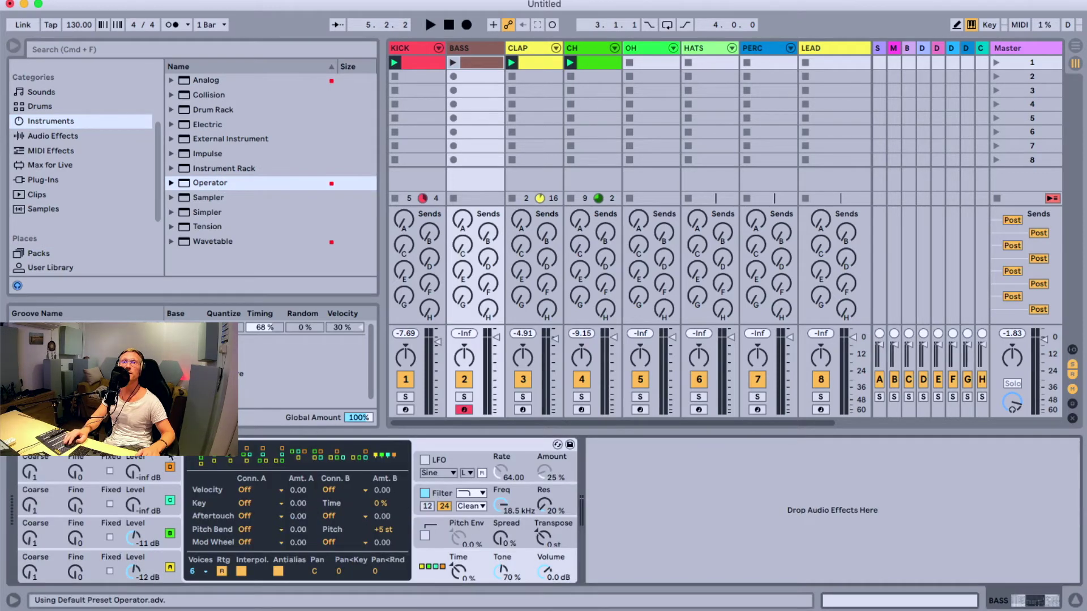
left_click(318, 455)
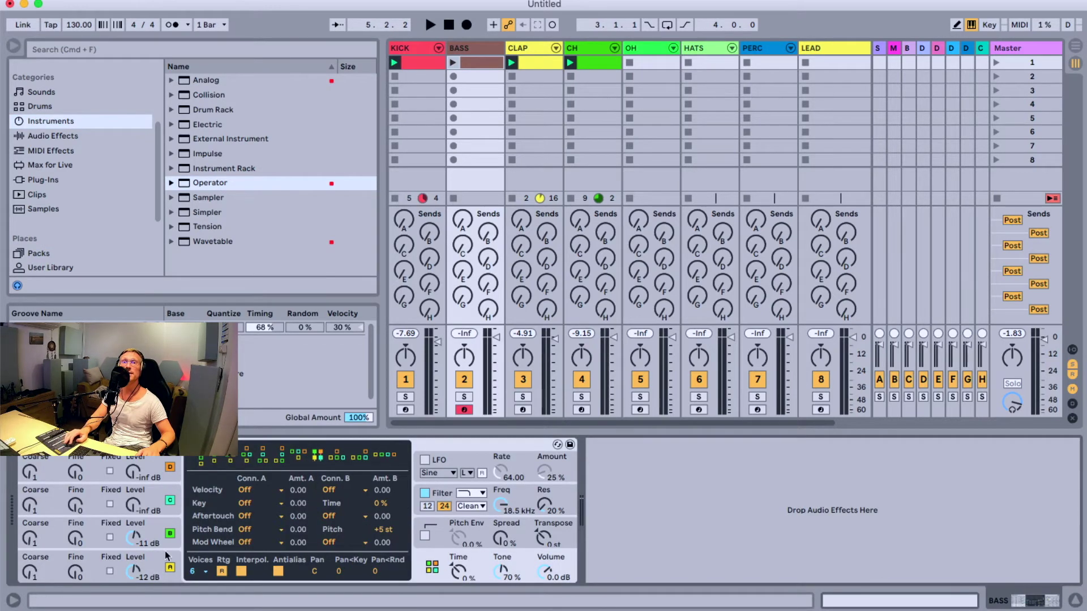
left_click(135, 541)
Audition bass notes down to the C1 to D2 octave, and lower Operator's filter frequency to 3.04 kHz.
key("a")
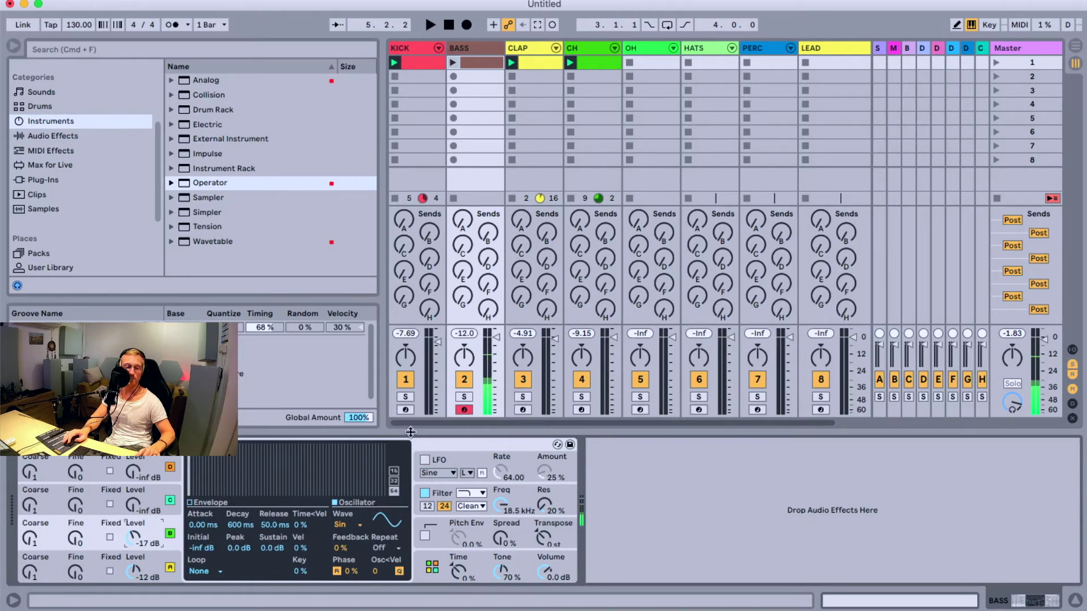
key("z")
key("a")
key("a")
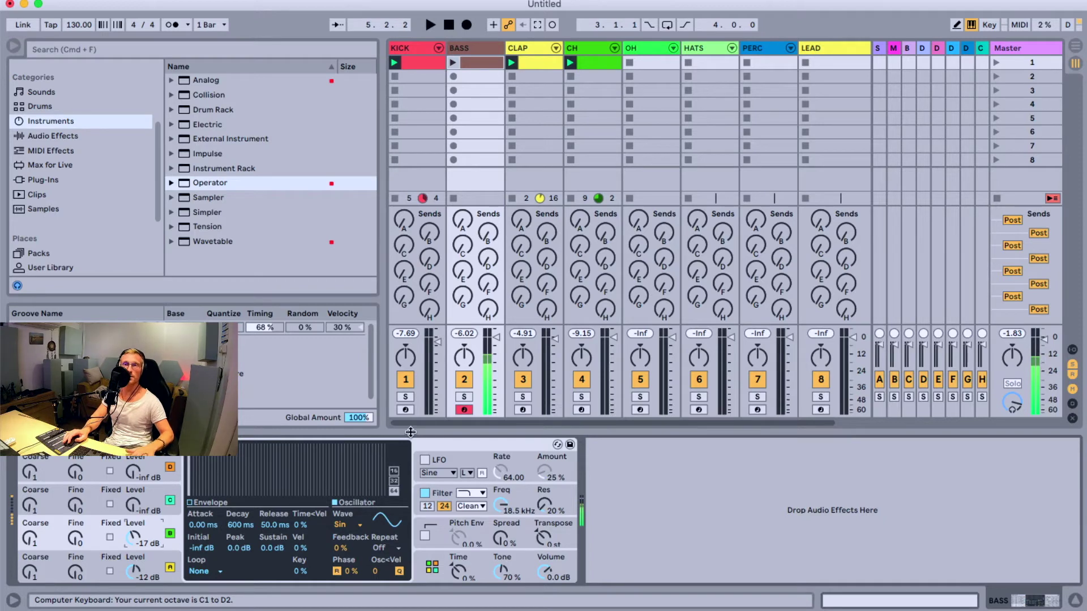
key("a")
left_click_drag(517, 516, 517, 544)
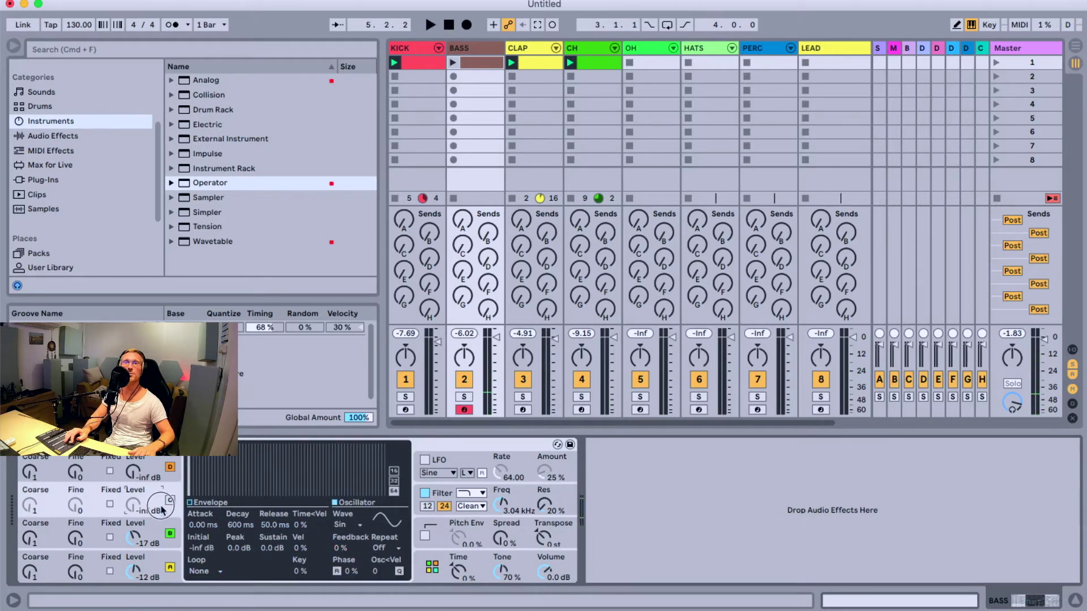
Give oscillator C a Square 32 wave at -19 dB, with a 106 ms envelope decay and sustain at -inf dB.
left_click(339, 525)
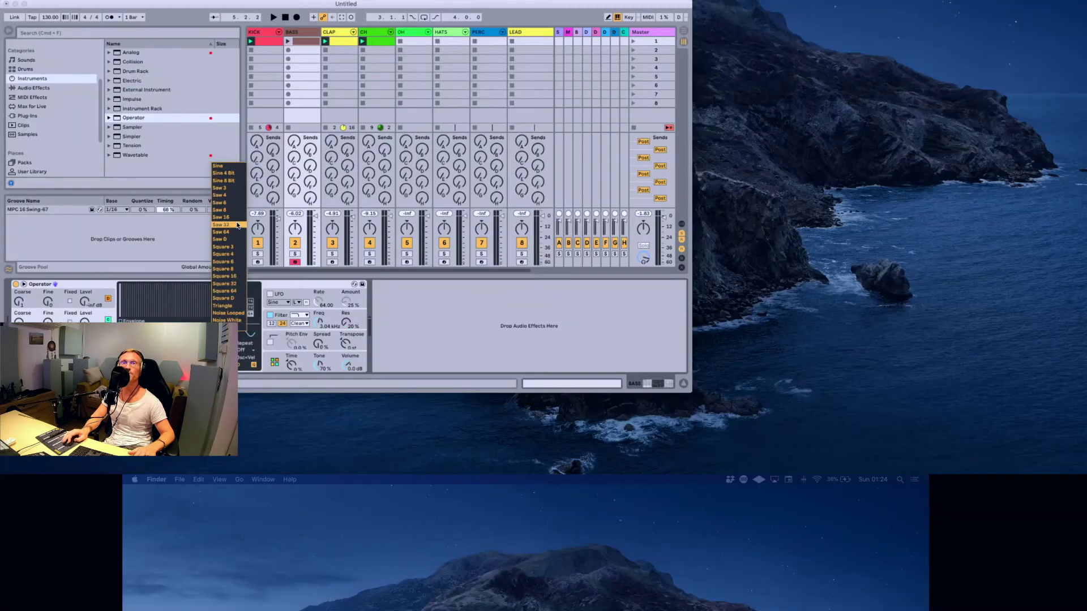
left_click(235, 284)
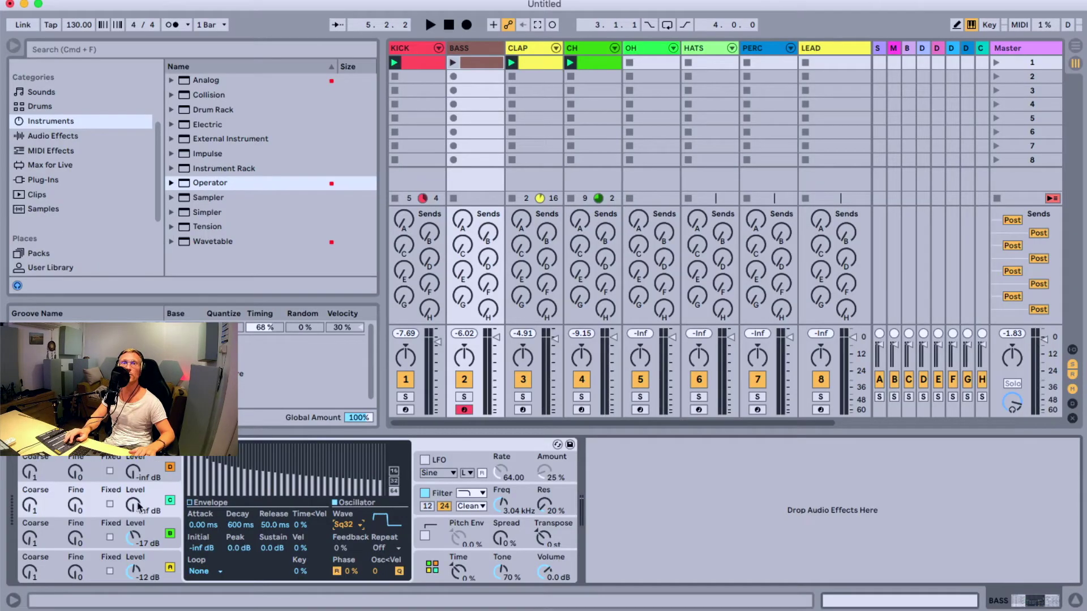
left_click_drag(138, 507, 139, 494)
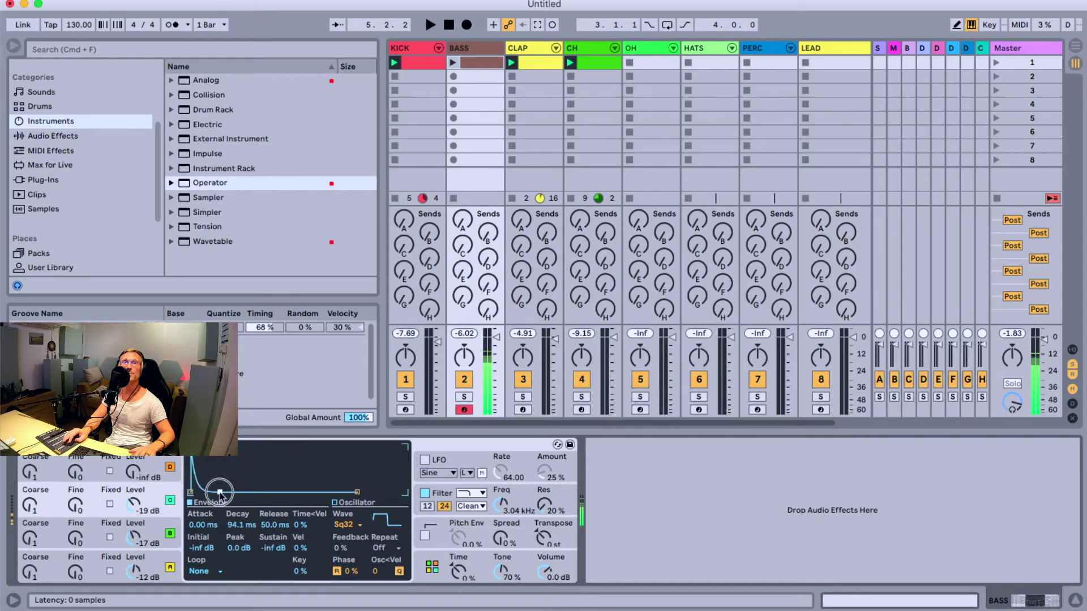
Give oscillator A a 217 ms envelope decay with sustain at -inf dB, and lower oscillator C's level to -23 dB.
left_click(164, 550)
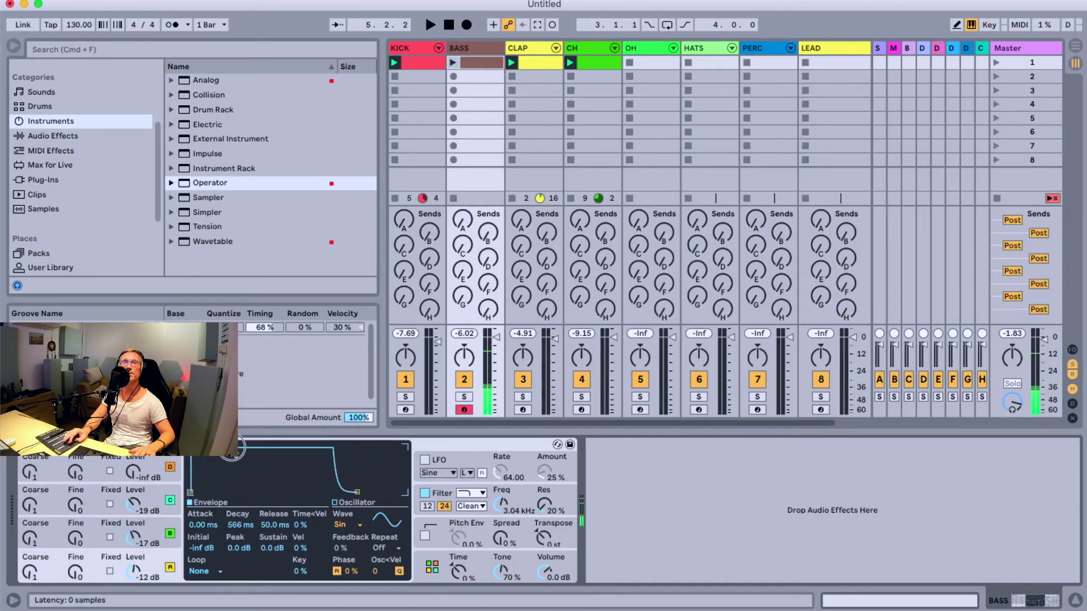
left_click_drag(232, 448, 222, 496)
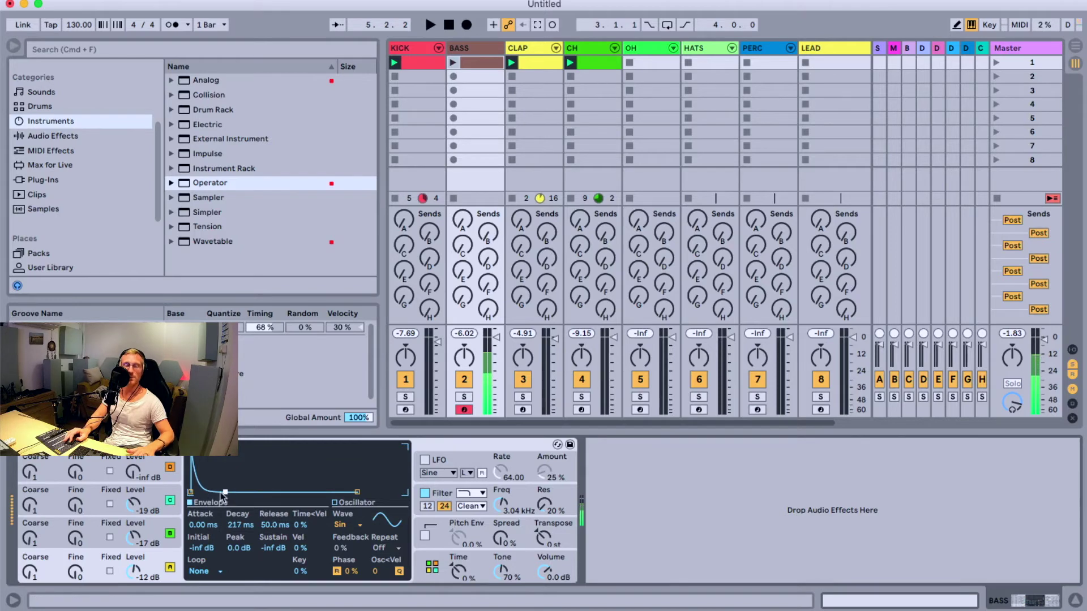
left_click_drag(140, 510, 142, 517)
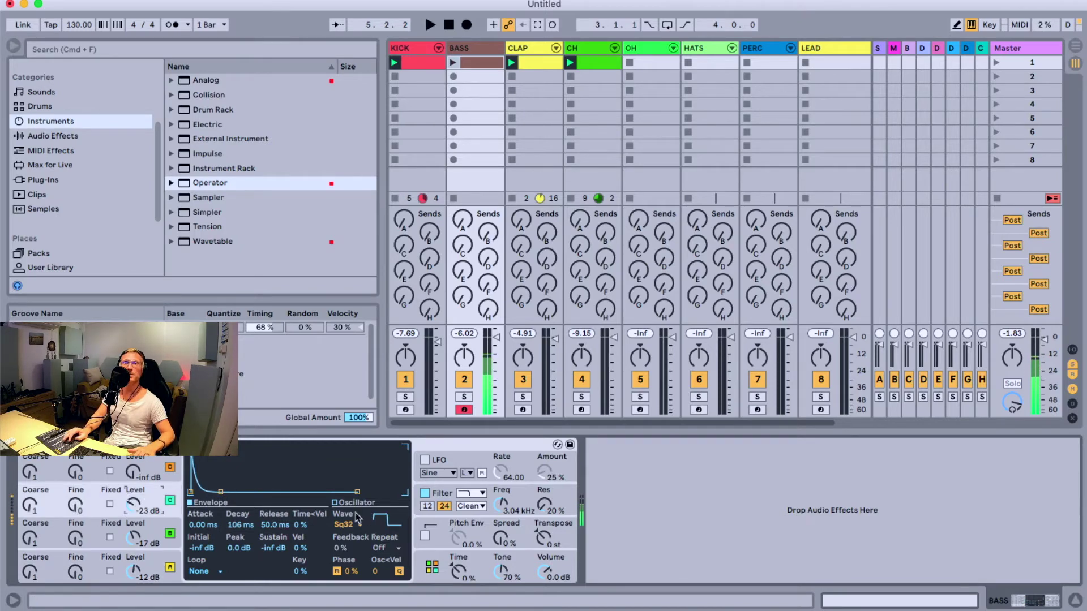
Lower the filter frequency to 641 Hz, shift the keyboard octave to C0–D1, and lengthen oscillator A's decay to 913 ms.
left_click_drag(504, 509, 506, 510)
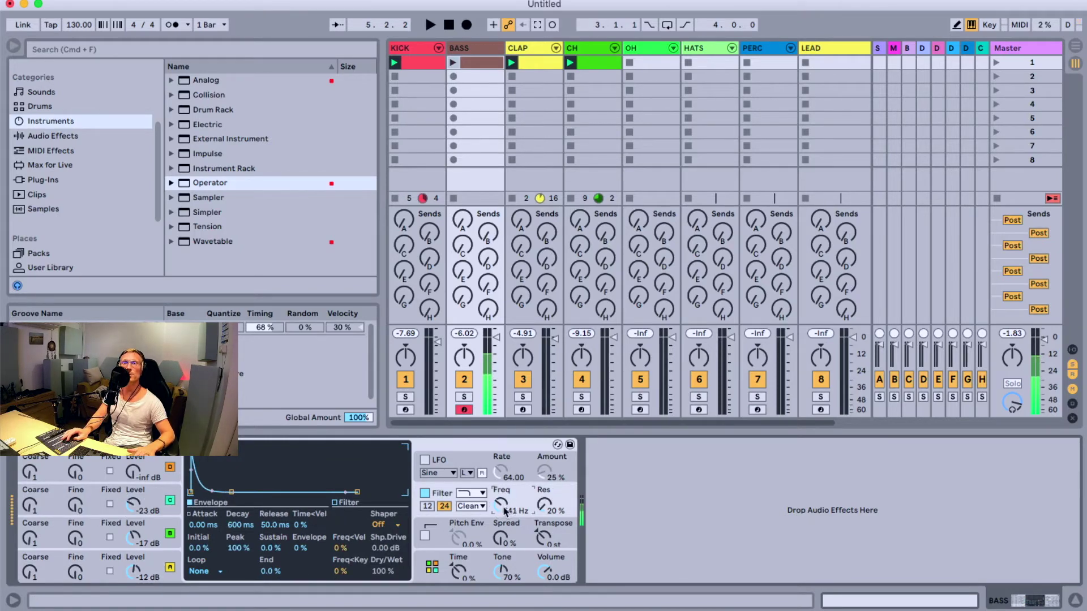
key("z")
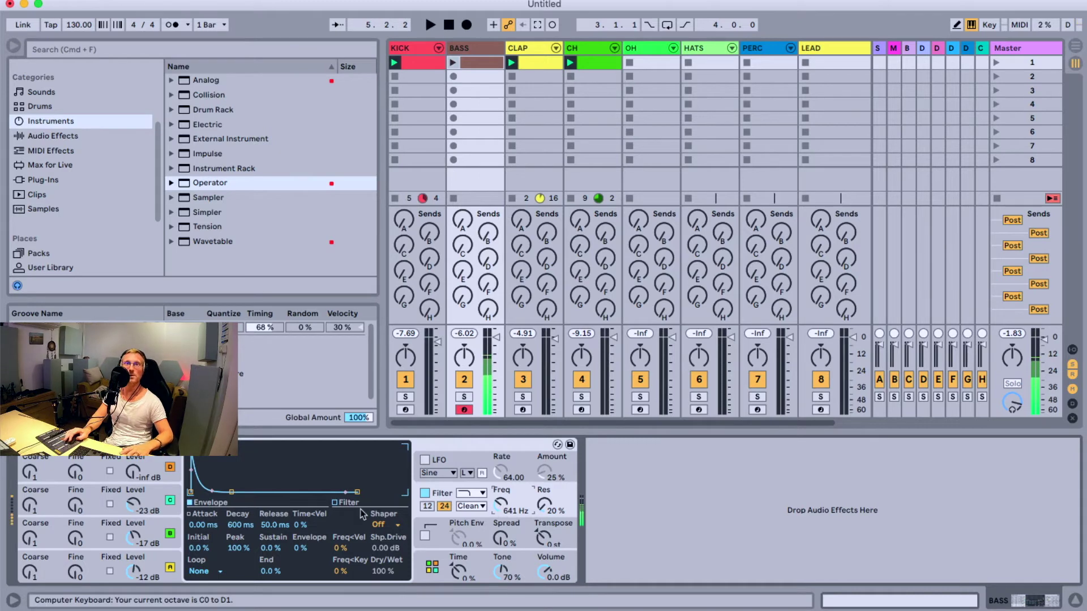
left_click(157, 570)
left_click_drag(226, 489, 235, 494)
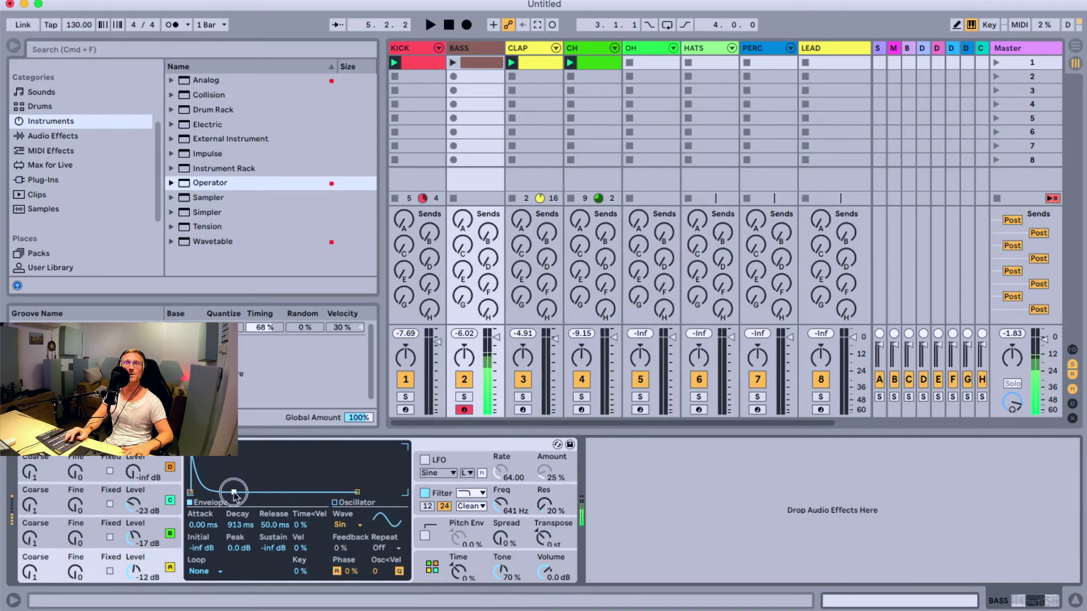
Open the empty BASS clip and place a G0 note at 1.1.1, extended to about one and a half sixteenths.
left_click(462, 64)
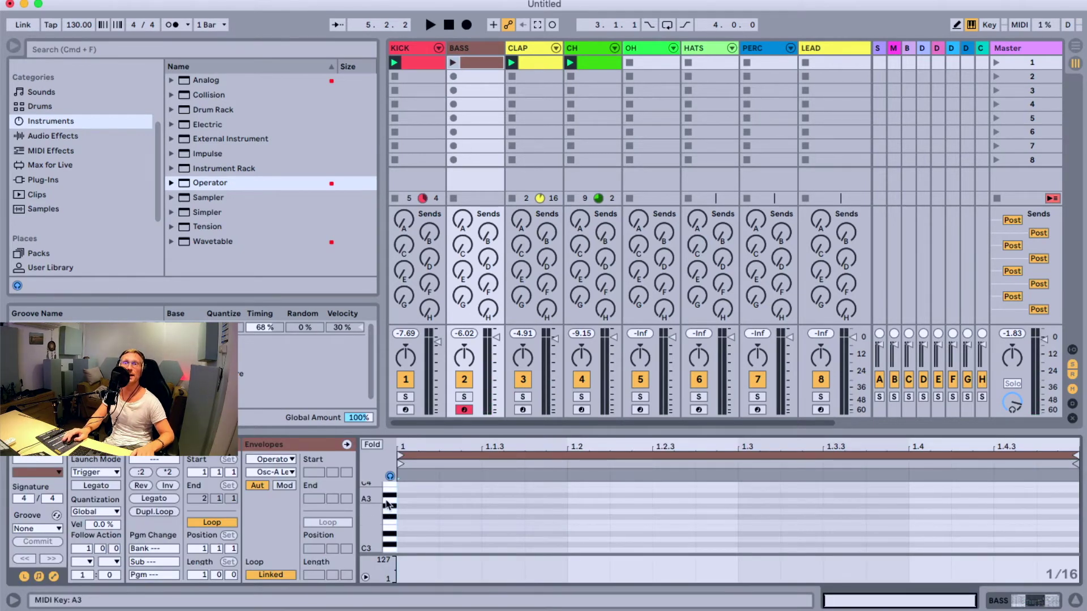
scroll(388, 504, "down", 10)
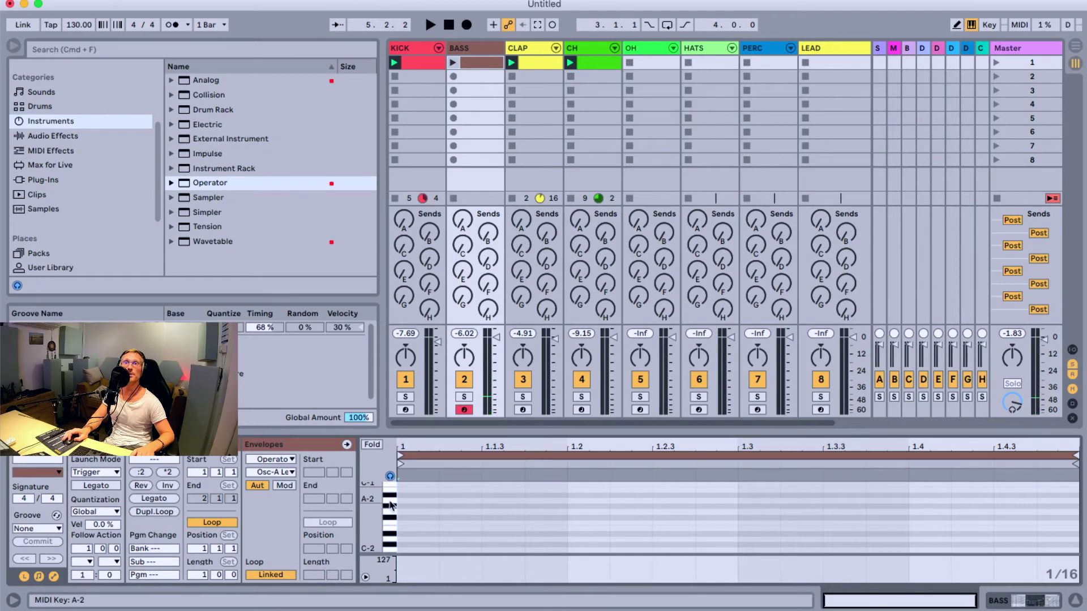
scroll(390, 504, "up", 4)
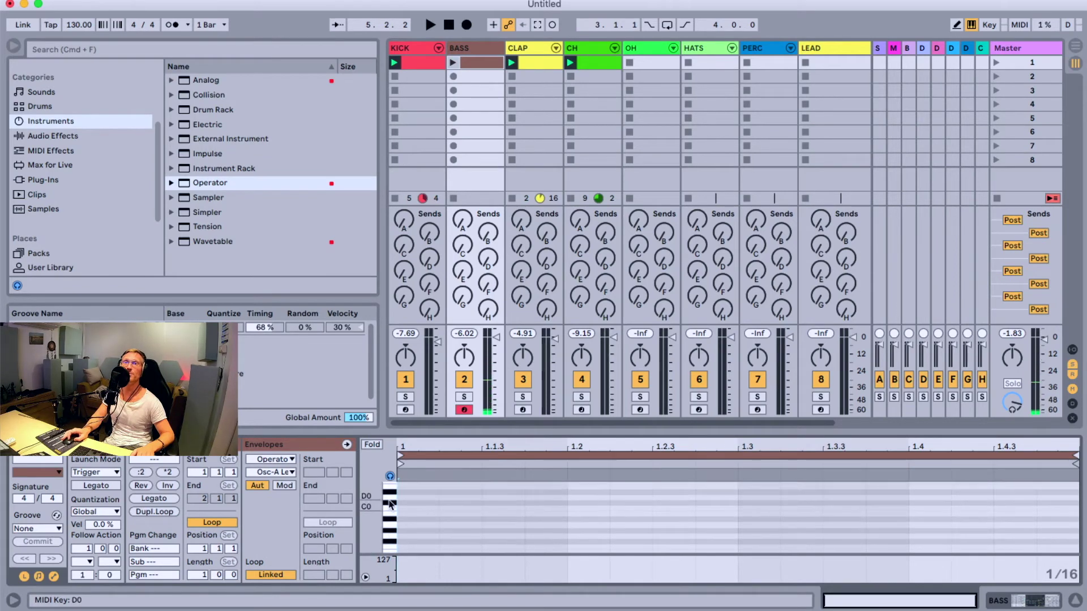
scroll(390, 504, "up", 3)
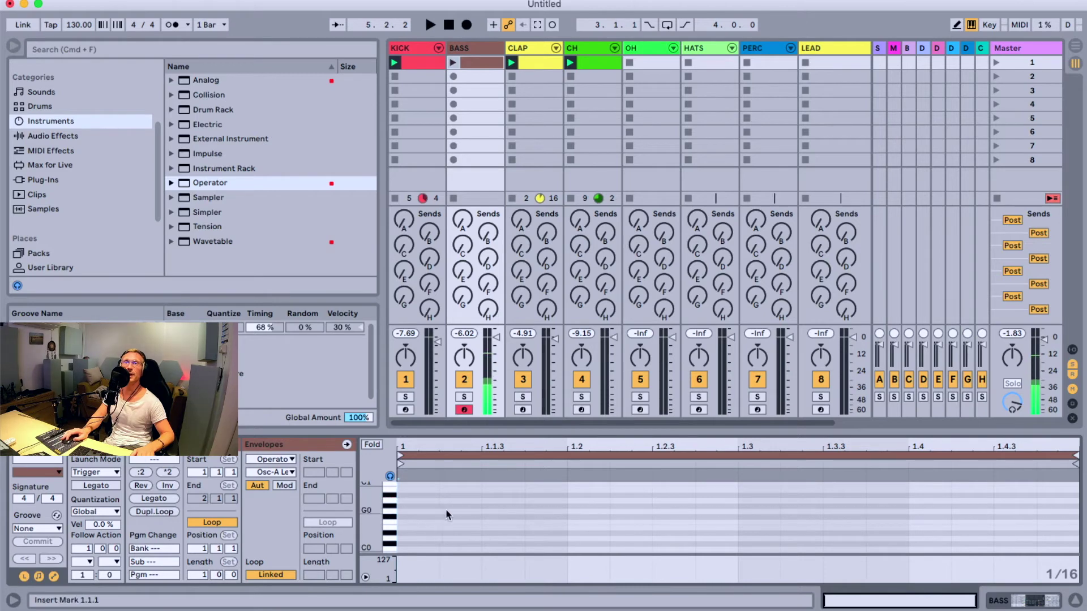
double_click(416, 513)
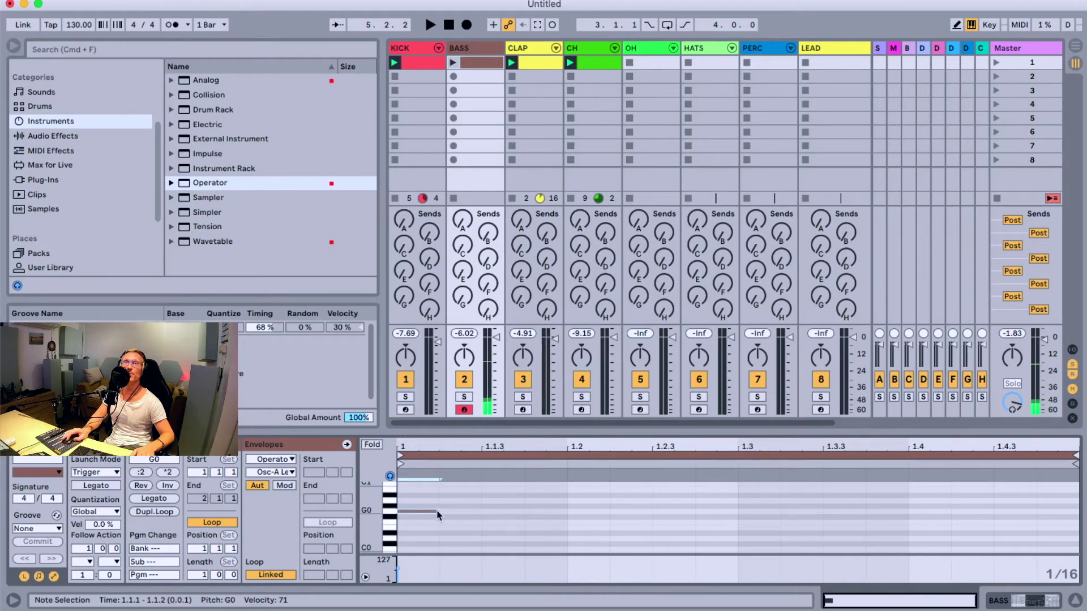
left_click_drag(437, 514, 464, 514)
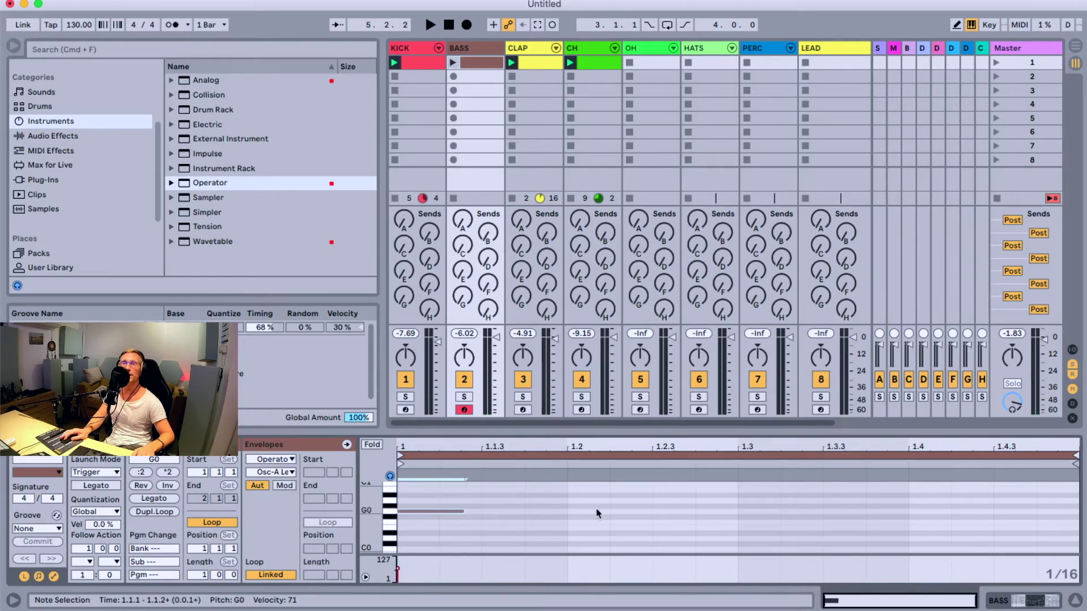
Add a short G0 note starting just after 1.2.2 and a short D1 note from just after 1.2.4 to 1.3.1.
double_click(614, 513)
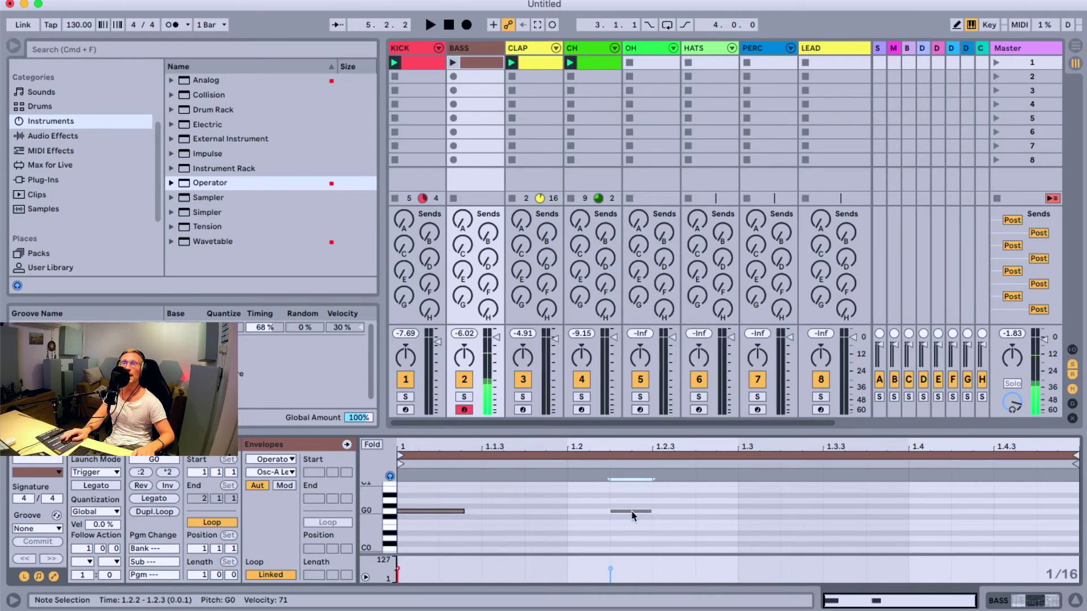
left_click_drag(612, 513, 620, 513)
double_click(704, 513)
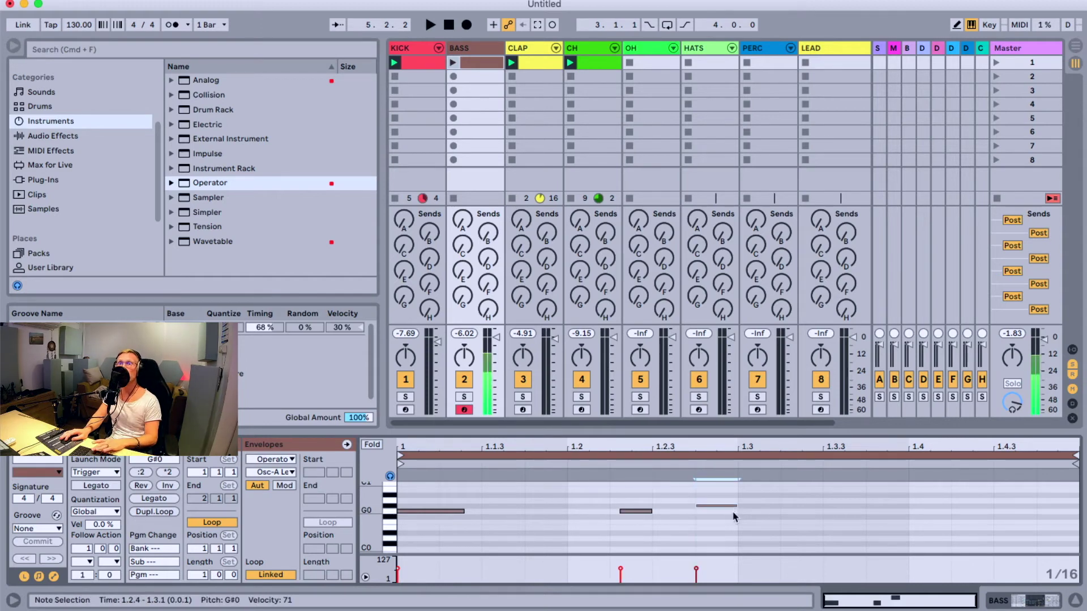
left_click_drag(732, 513, 707, 485)
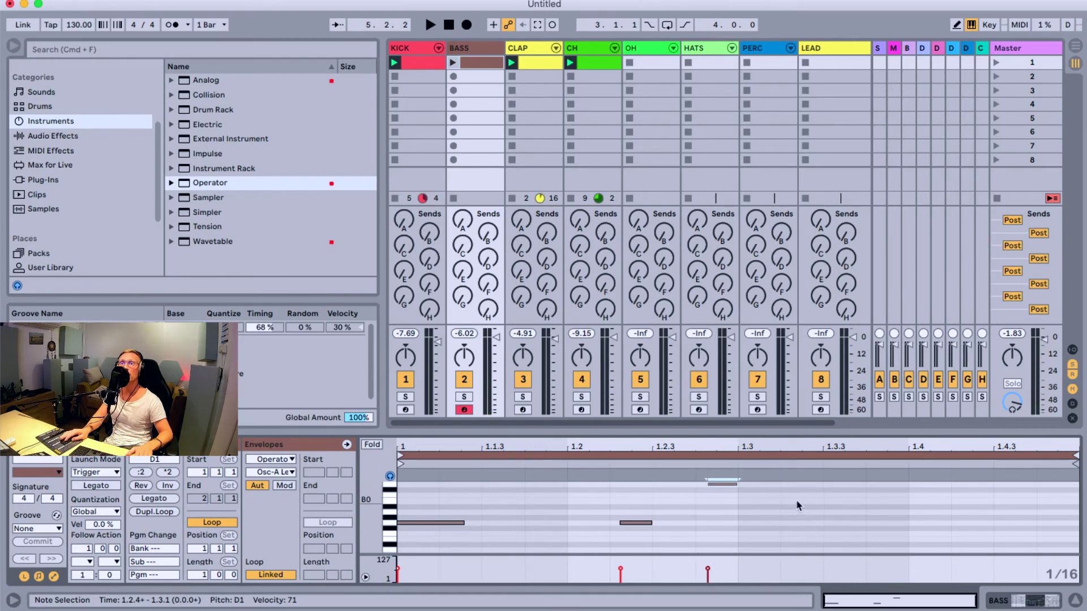
Add an A#0 note from just after 1.3.2 to 1.3.3, and play the BASS clip with the drums.
double_click(795, 520)
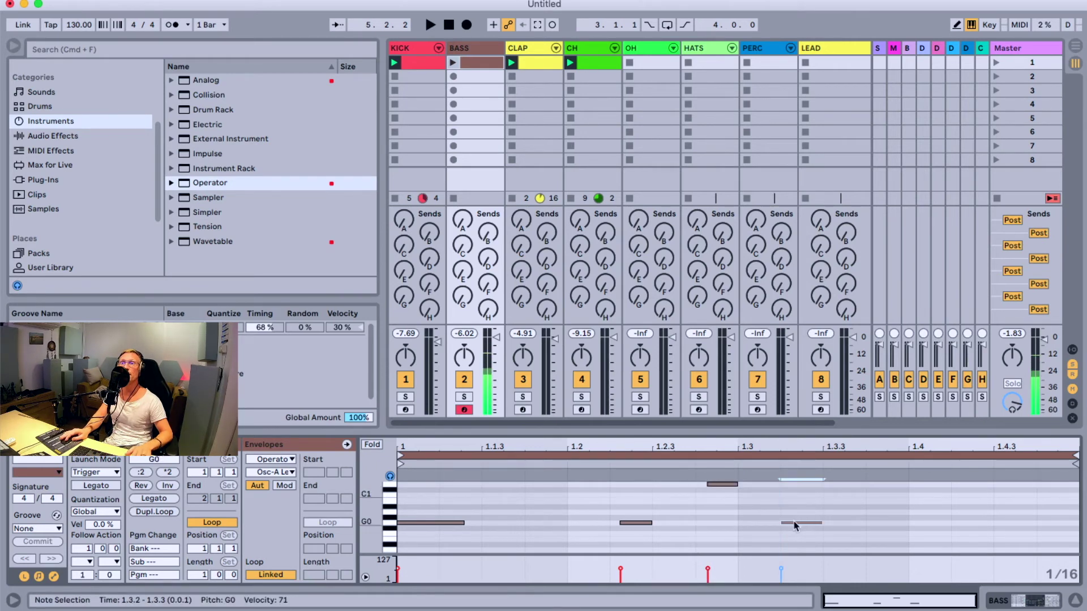
key("Up")
key("Up")
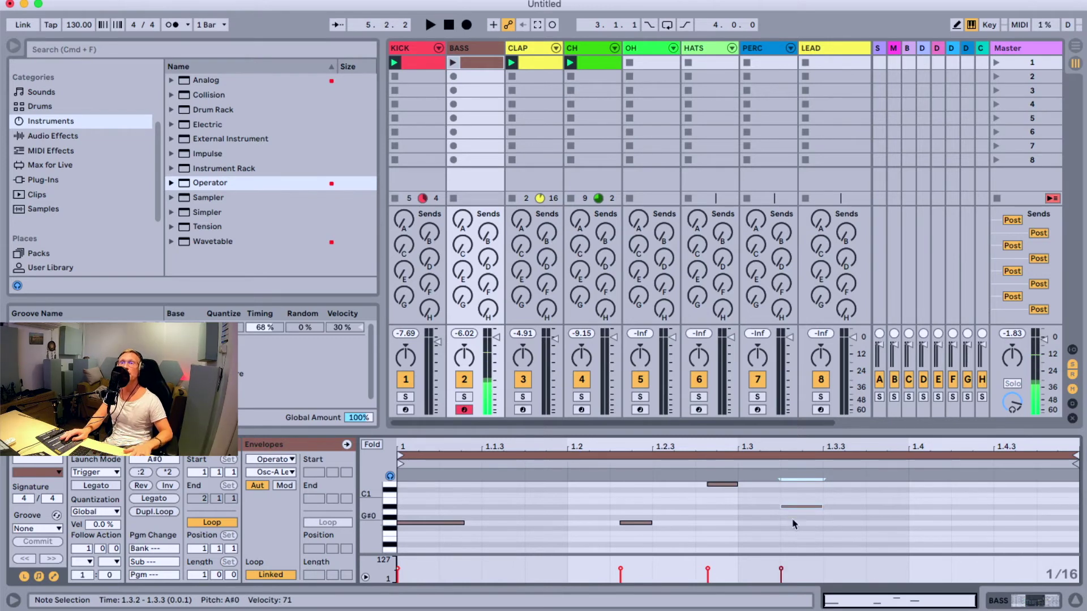
left_click_drag(783, 507, 792, 507)
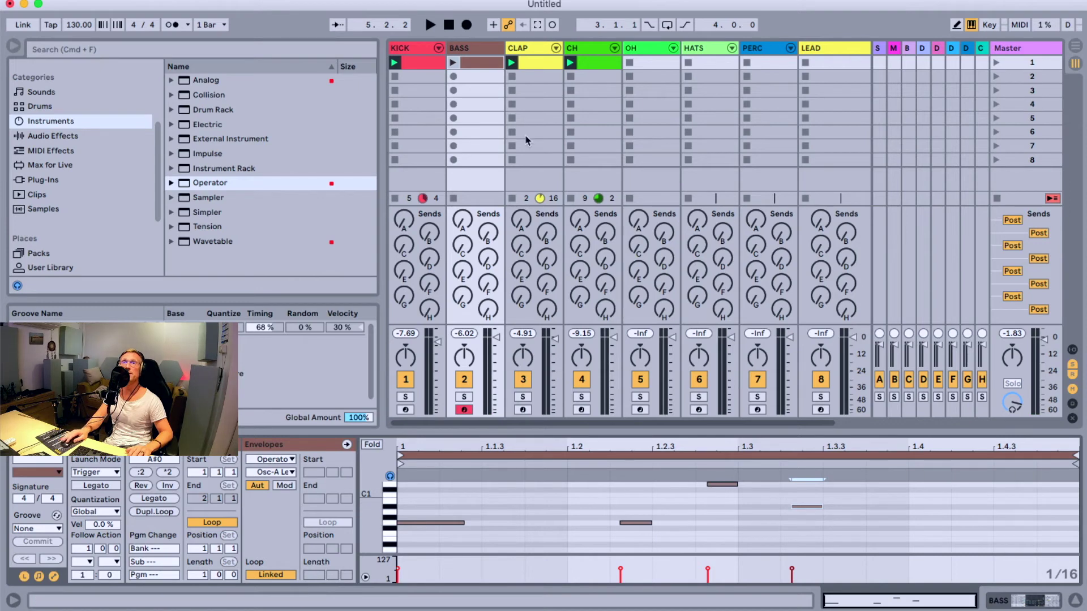
left_click(452, 62)
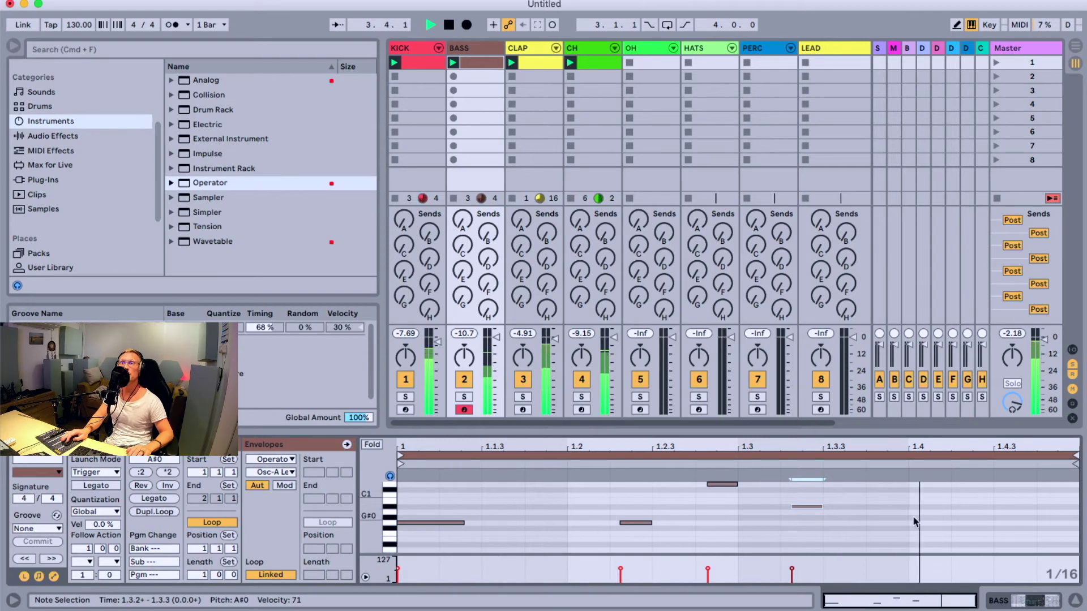
key("space")
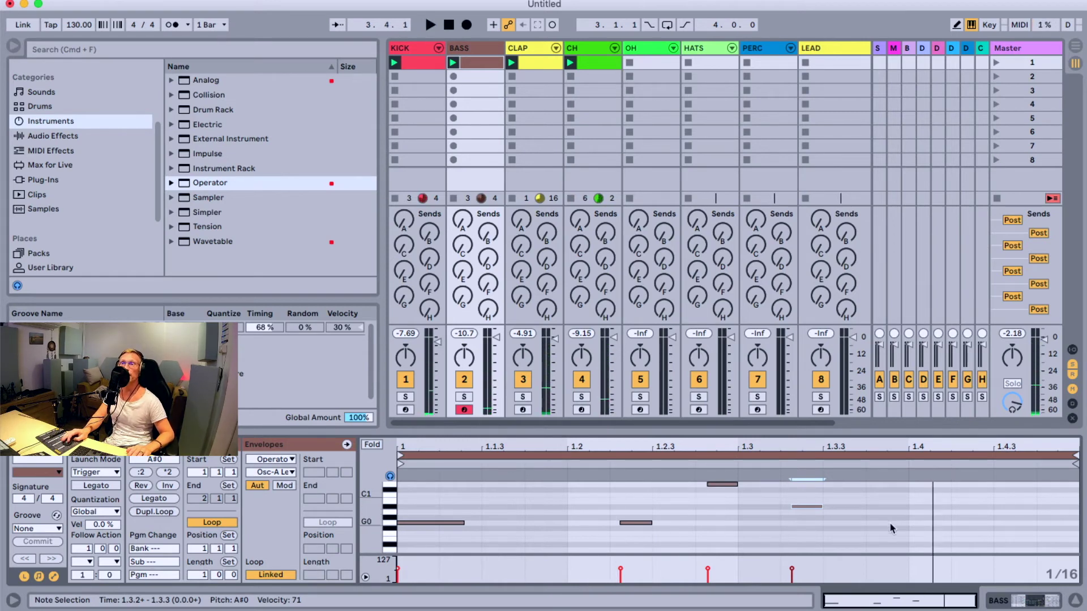
Add a short A0 note just after 1.3.4 and a G0 note from 1.4.1 to 1.4.3, and play the loop.
double_click(889, 522)
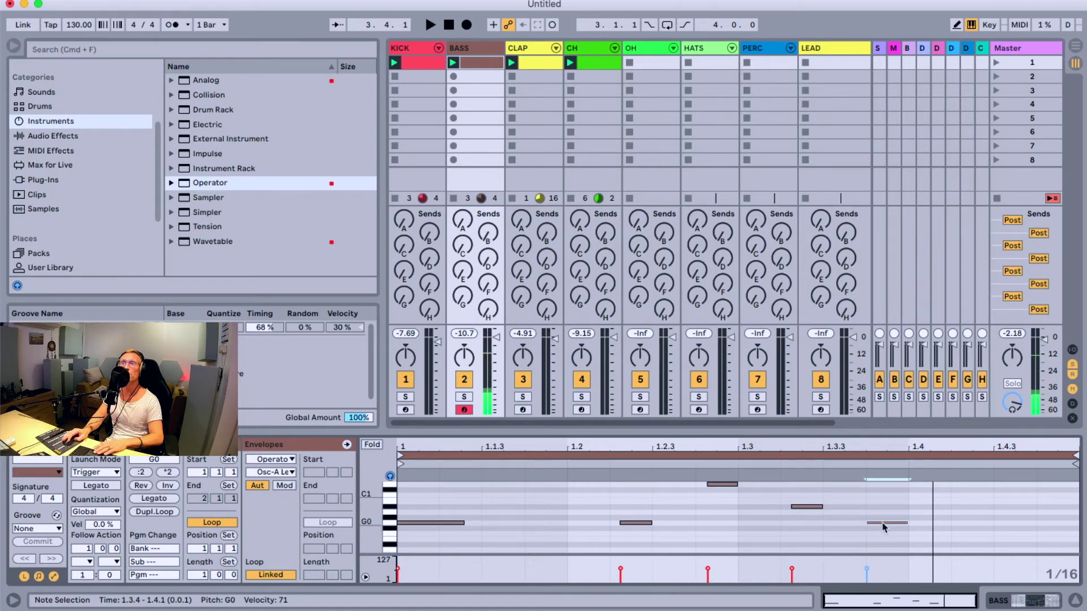
mouse_move(883, 525)
left_mouse_down()
mouse_move(869, 513)
mouse_move(991, 522)
left_mouse_up()
double_click(918, 523)
key("space")
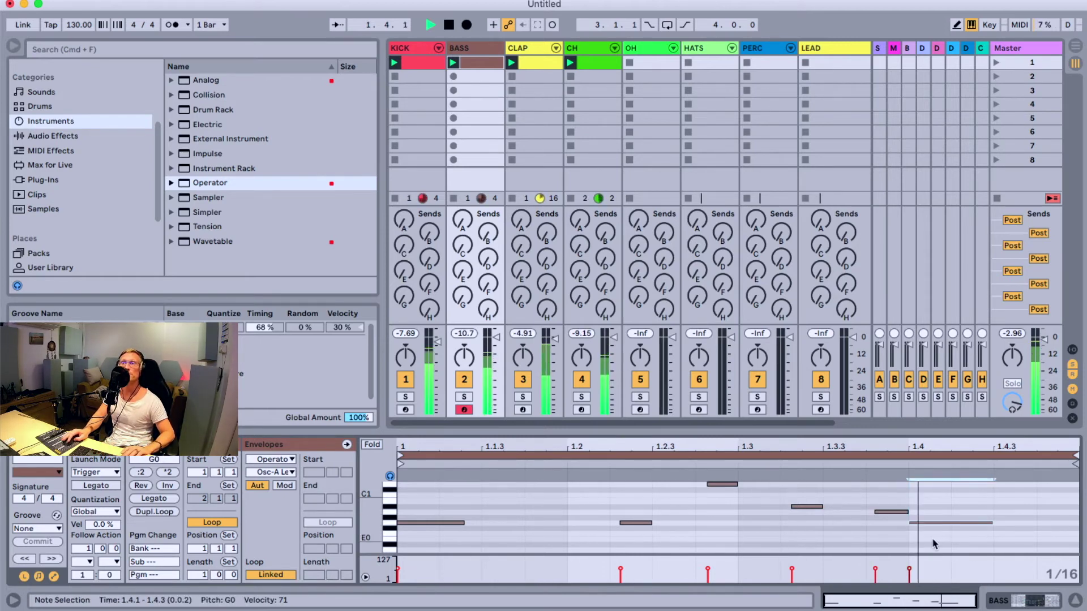
Try the last G0 note lengthened to 1.4.4 and an octave higher against the beat, and restore its pitch and length.
left_click_drag(997, 521, 1045, 526)
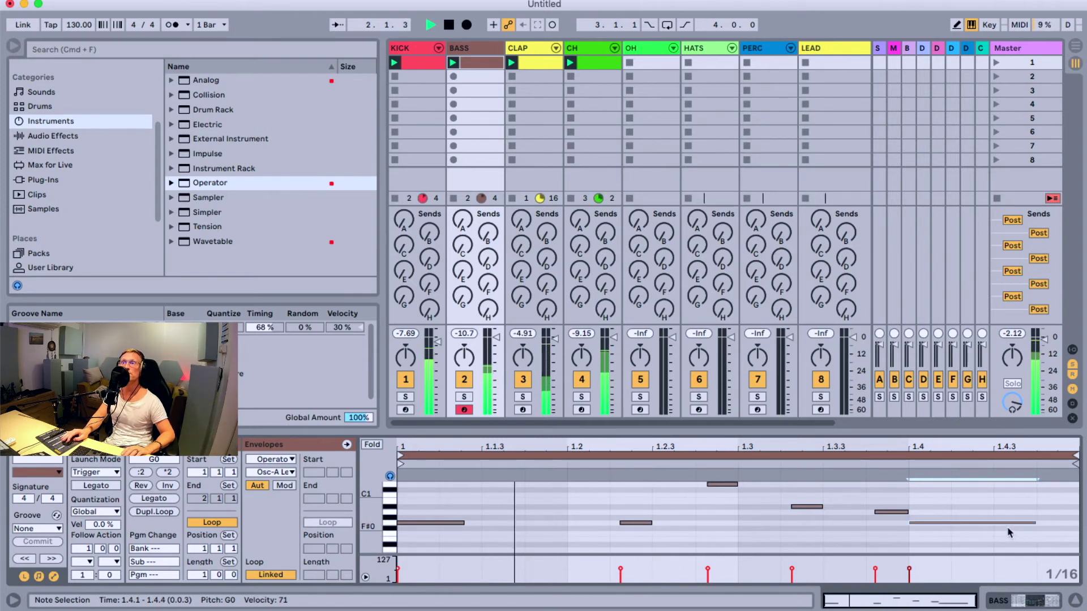
key("shift+Up")
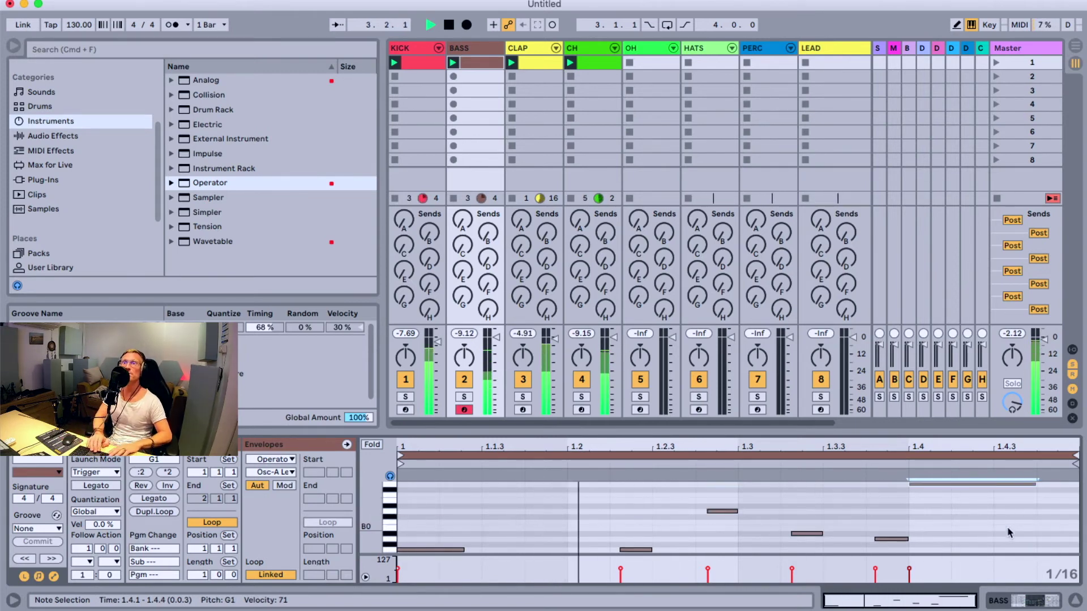
key("shift+Down")
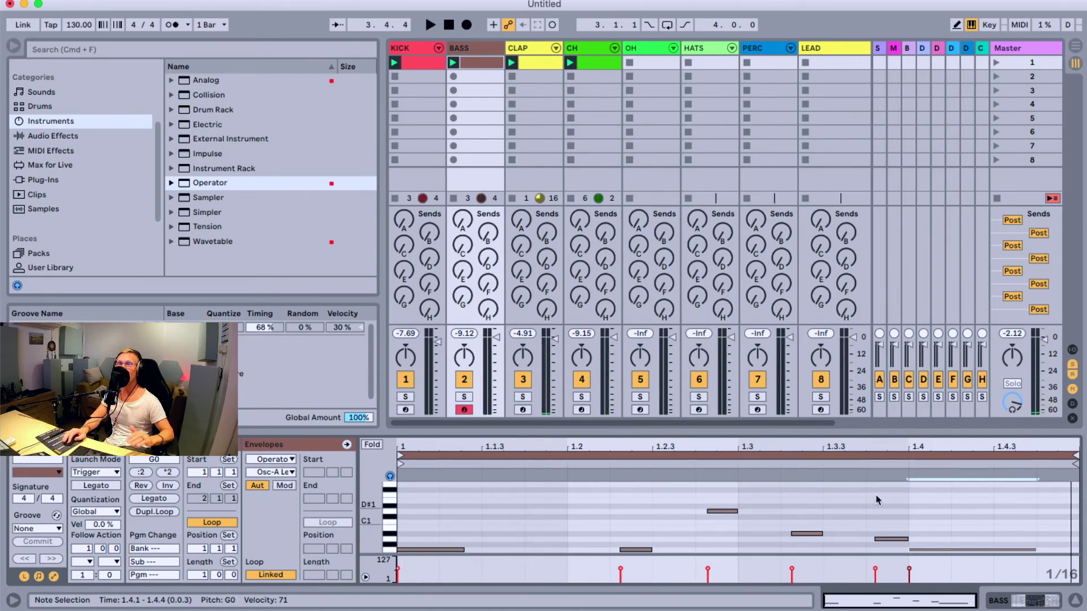
key("space")
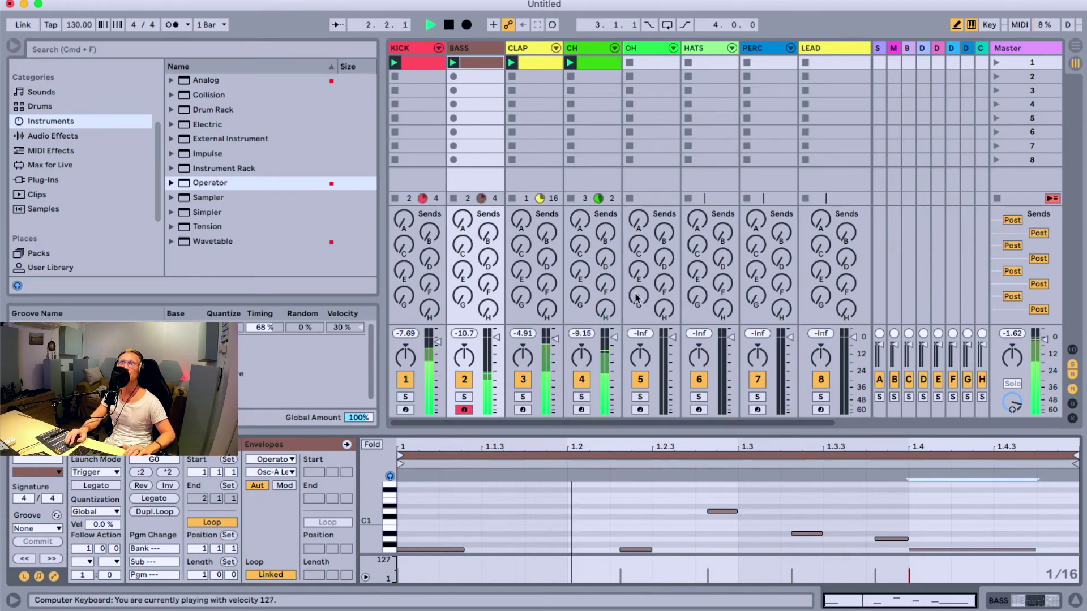
key("space")
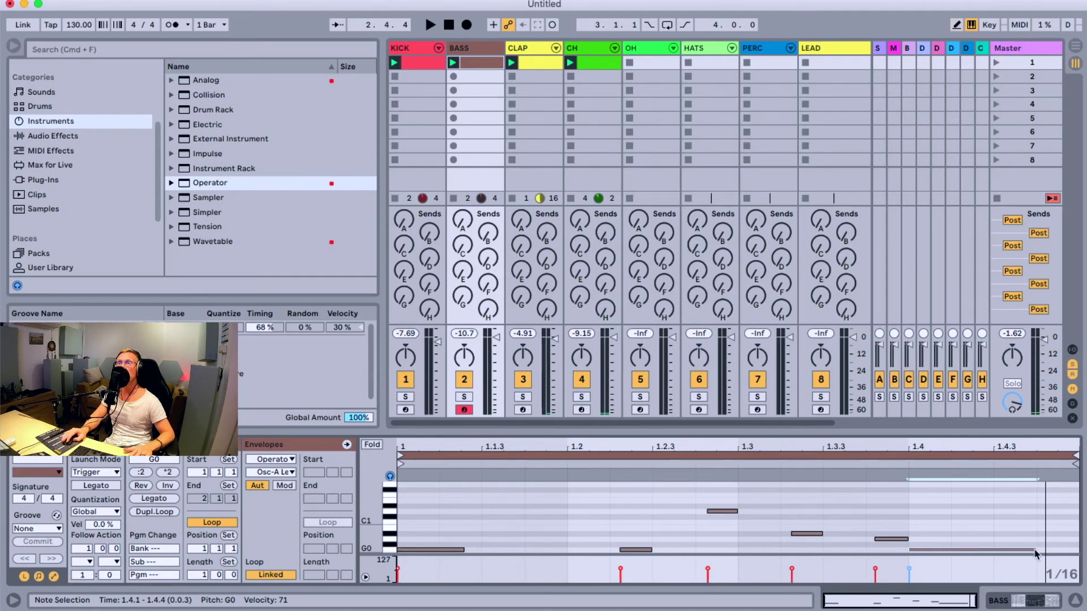
left_click_drag(1036, 552, 994, 552)
Add a short G0 note from just after 1.4.4 to the end of the bar, and play the finished bassline with the drums.
left_click(1045, 552)
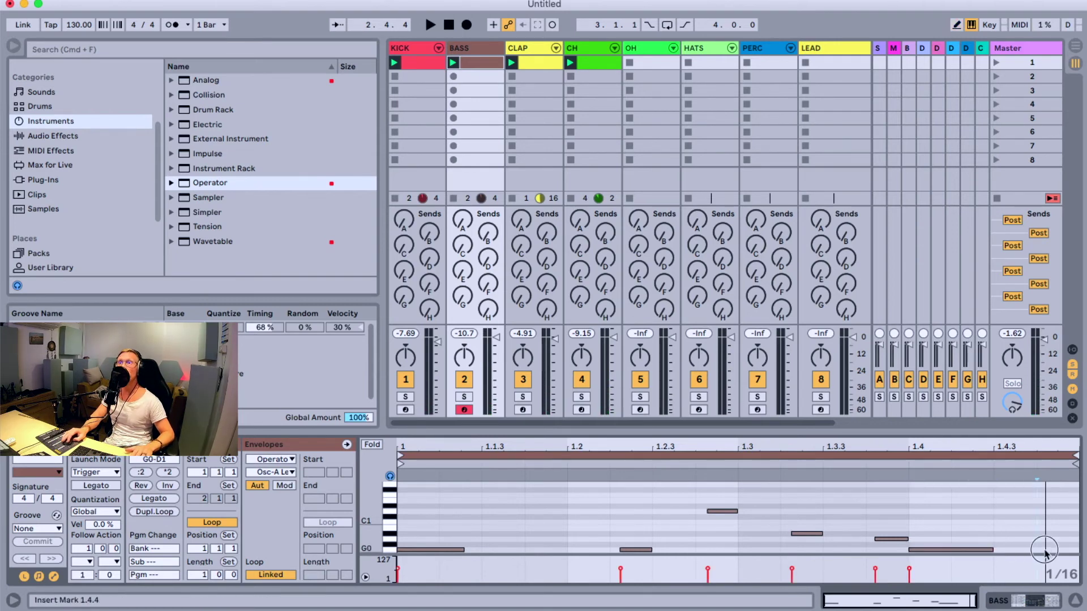
double_click(1045, 552)
key("space")
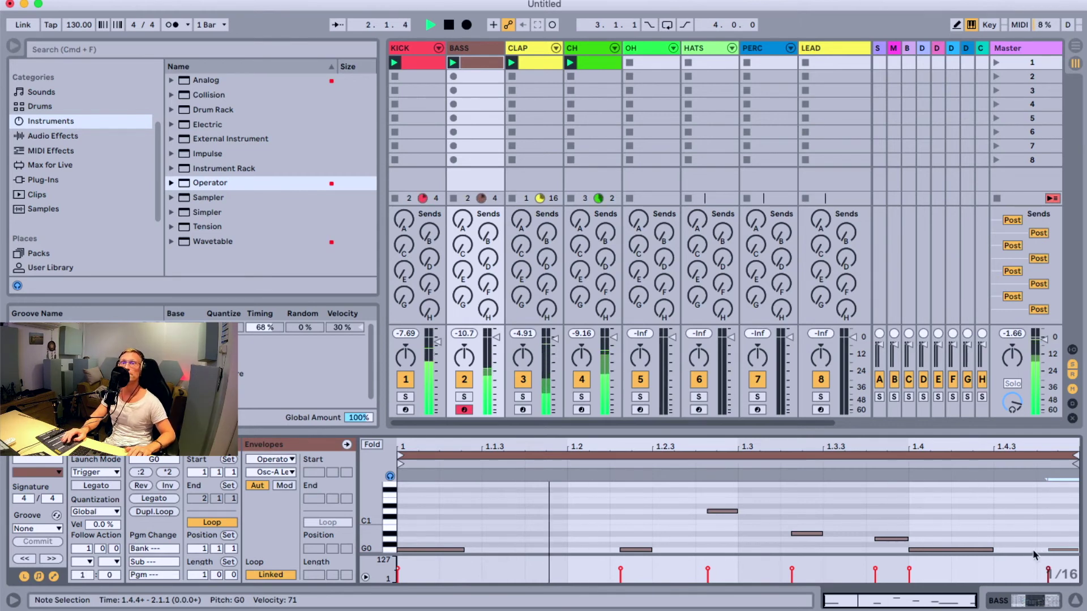
key("space")
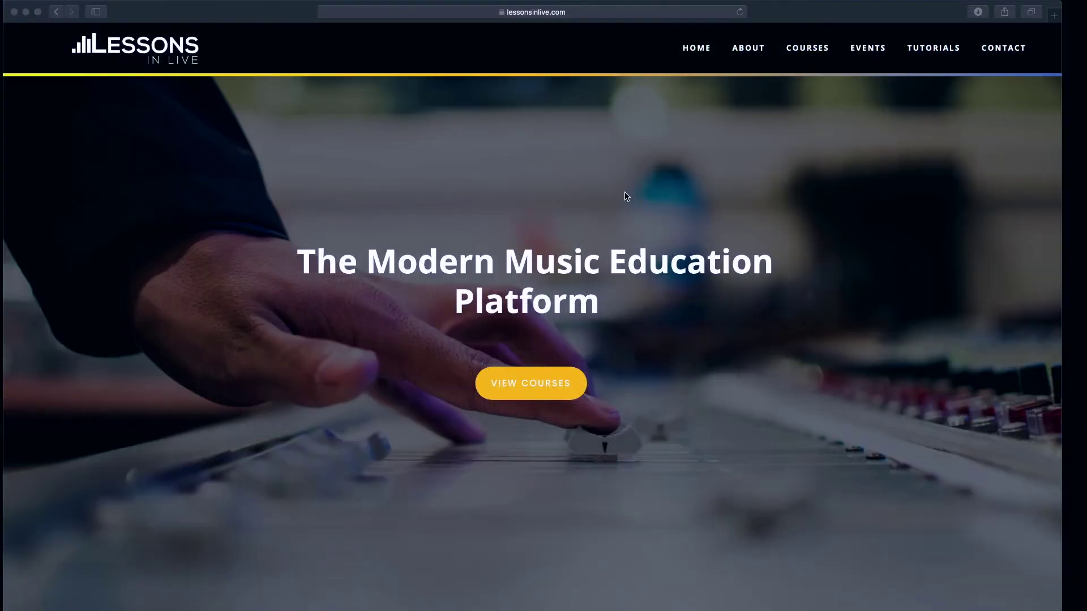
Look through the courses and events sections of the lessonsinlive.com home page in the browser.
scroll(625, 206, "down", 10)
scroll(625, 209, "up", 3)
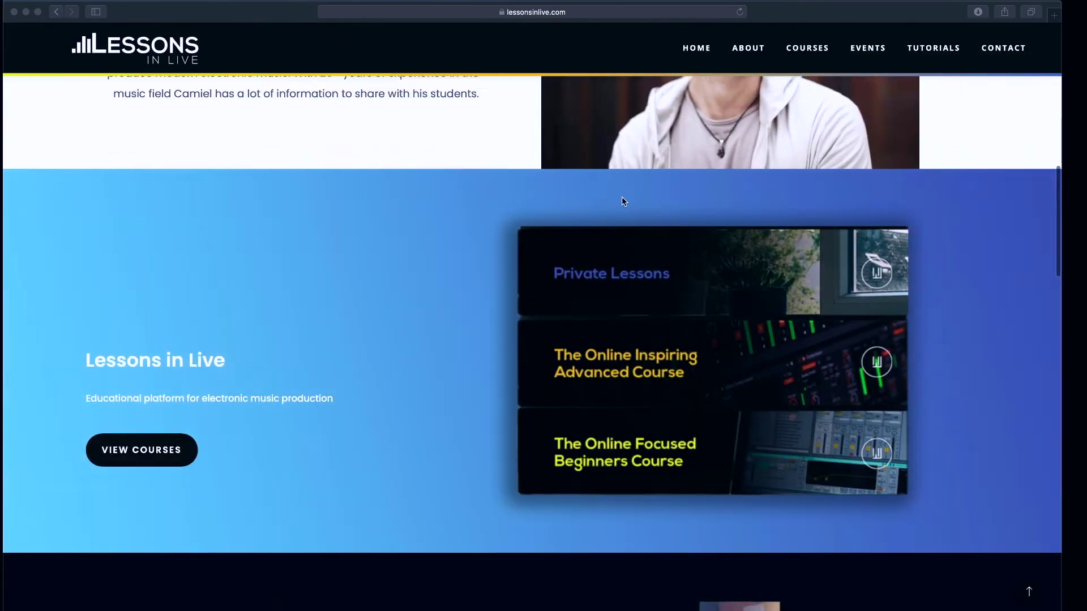
scroll(619, 197, "down", 15)
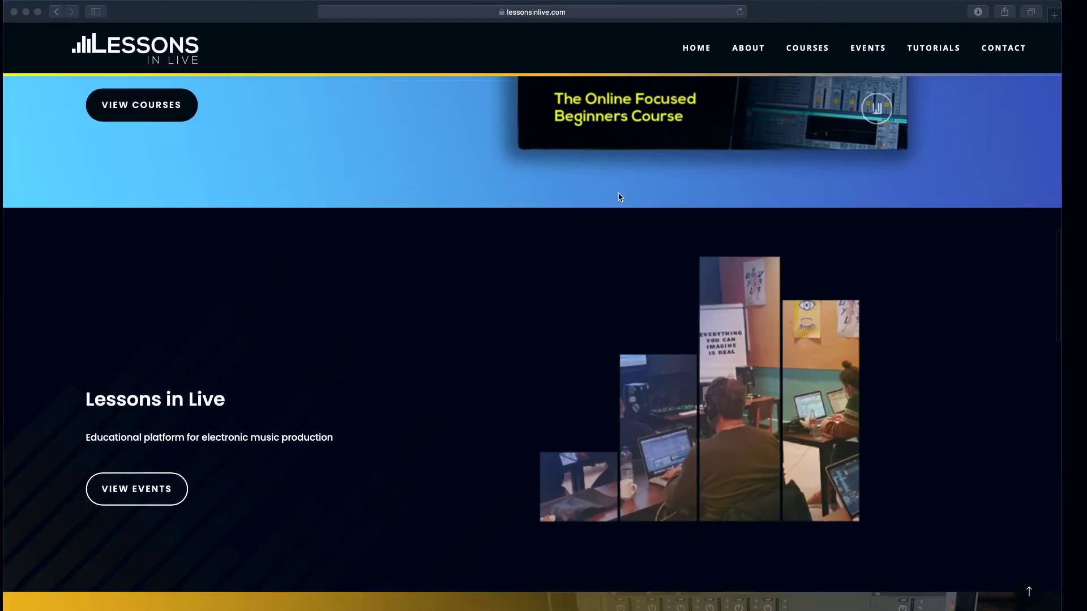
Dismiss the newsletter pop-up and look over the testimonials and teaching statistics on the home page.
scroll(592, 174, "up", 5)
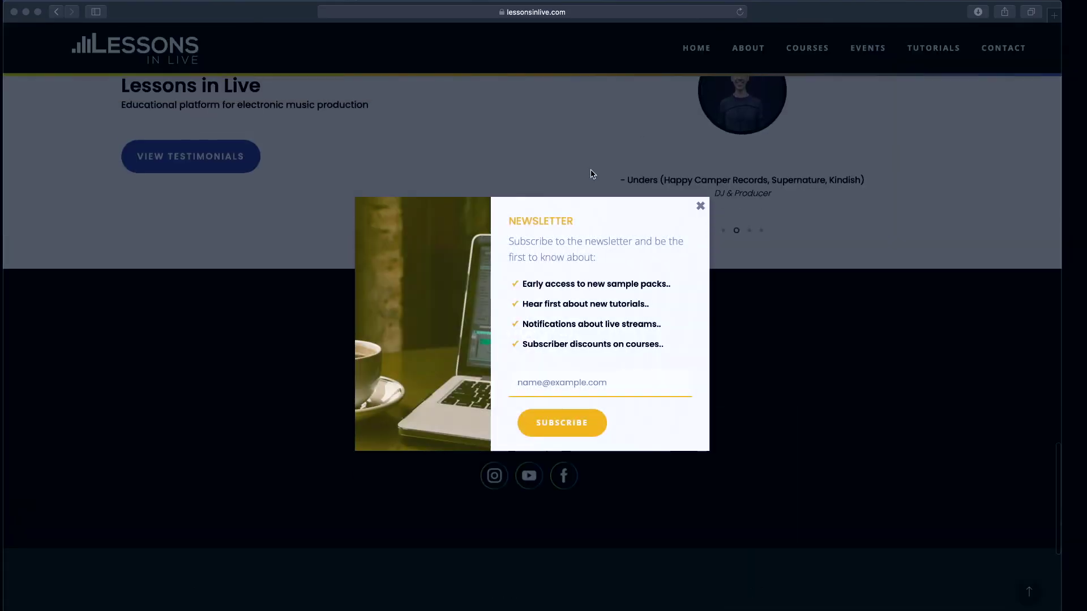
left_click(702, 207)
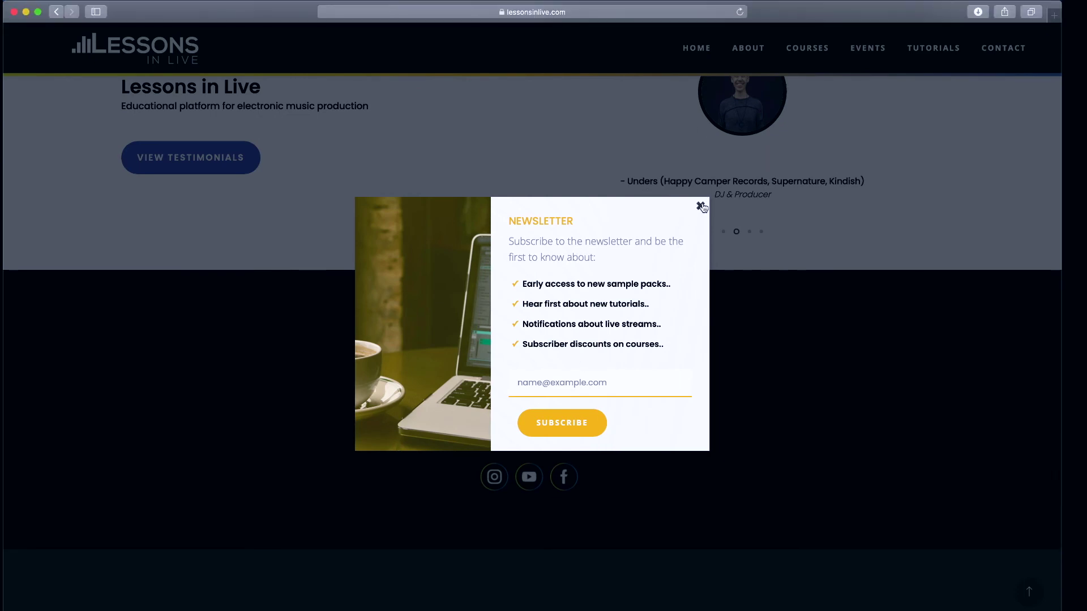
left_click(701, 207)
scroll(703, 226, "up", 6)
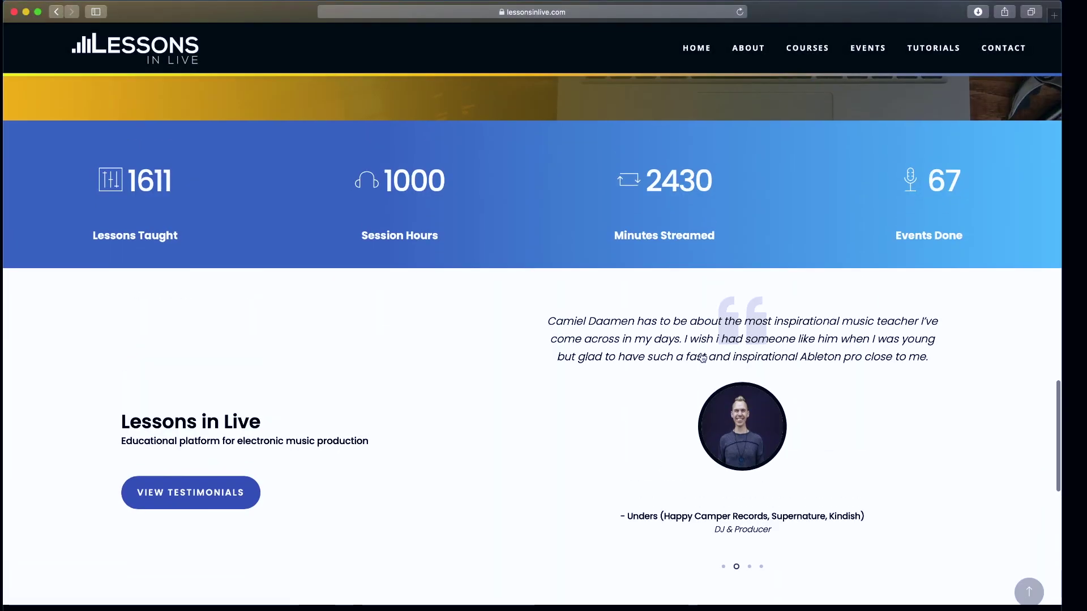
Look through the site's Courses page and the upcoming classes on its Events page.
left_click(805, 56)
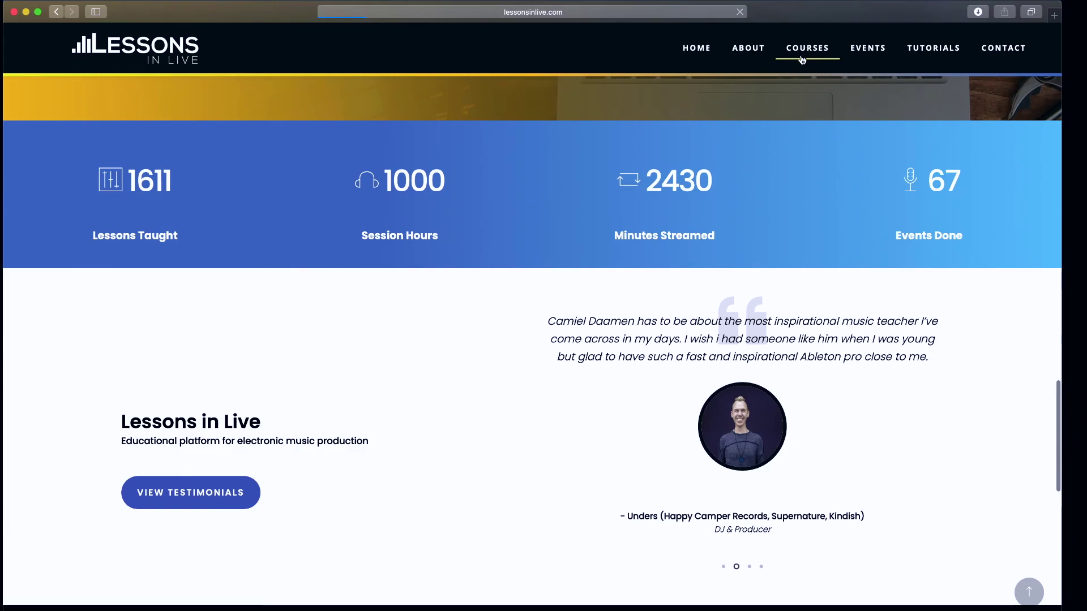
scroll(549, 347, "down", 5)
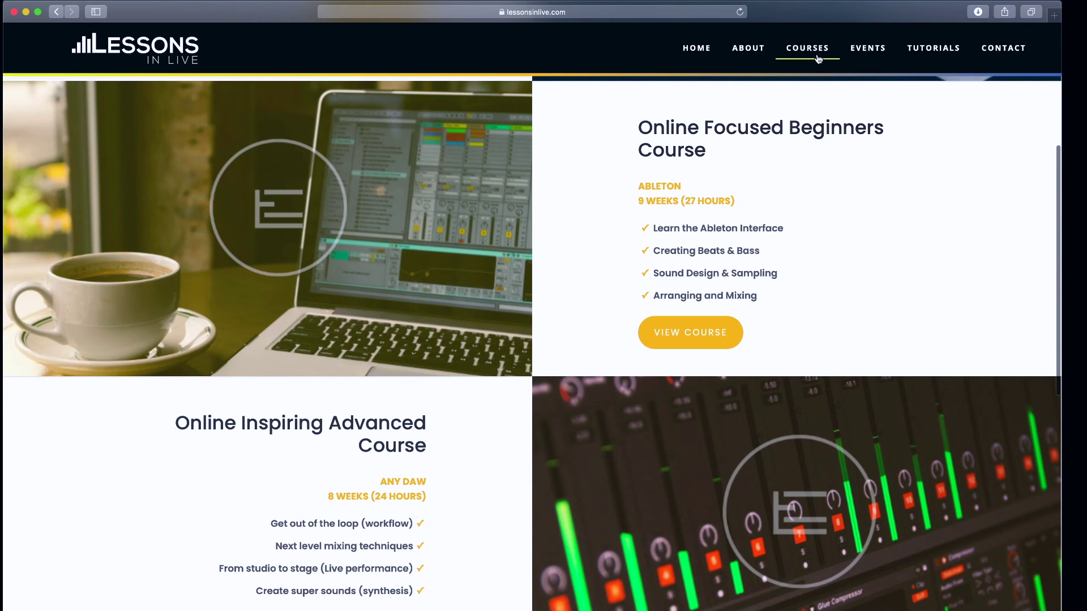
left_click(851, 53)
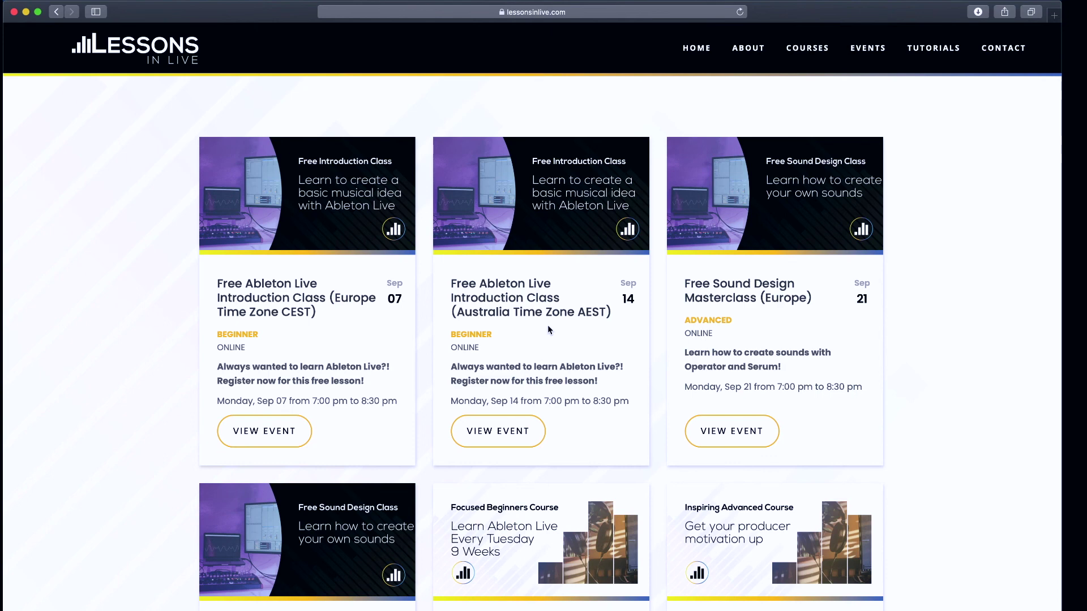
scroll(548, 340, "down", 6)
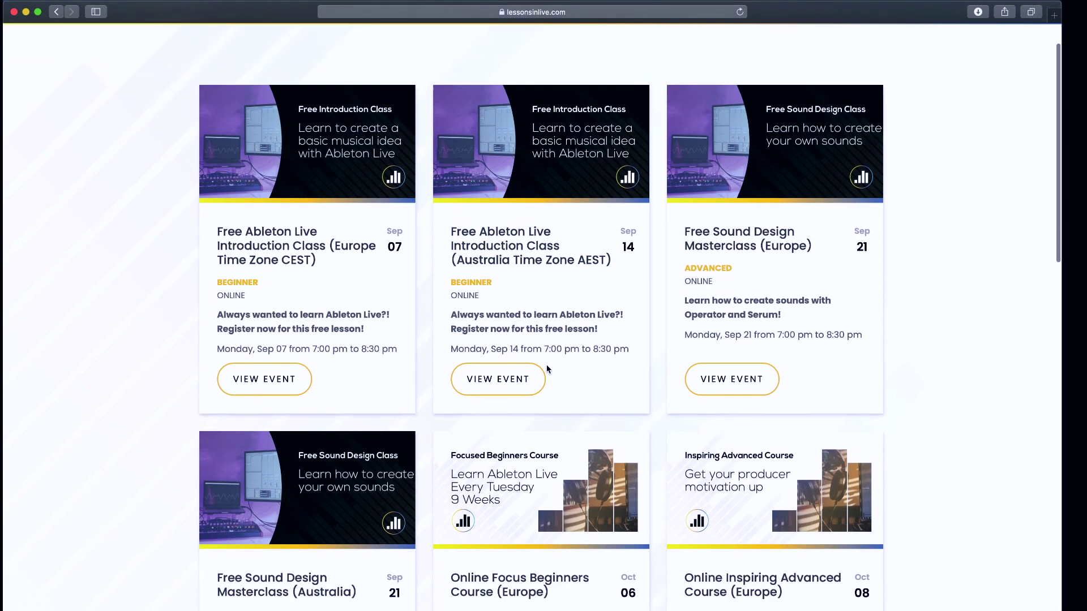